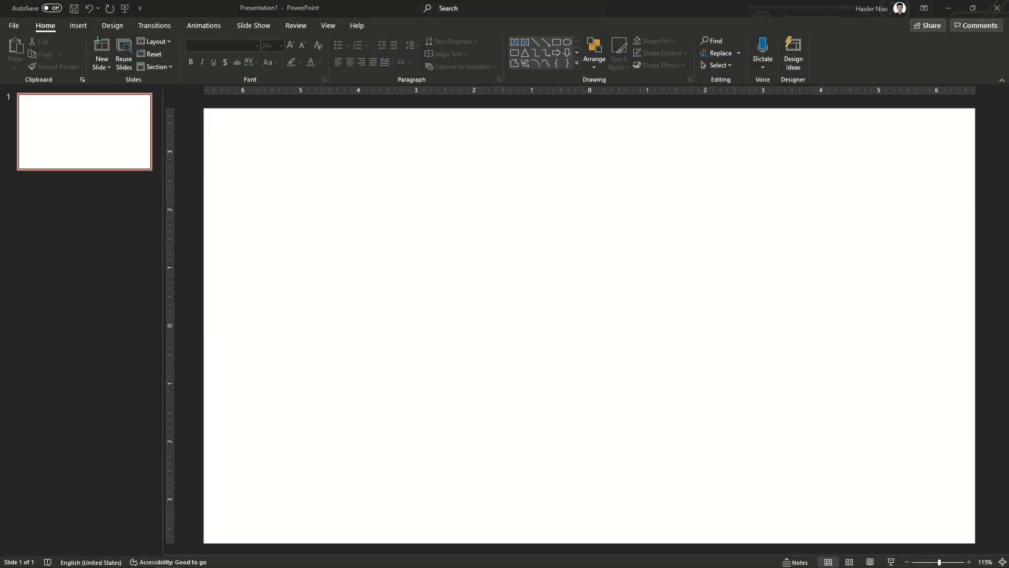
Step: Paste the portrait photo onto the blank slide
{"action": "key", "text": "ctrl+v"}
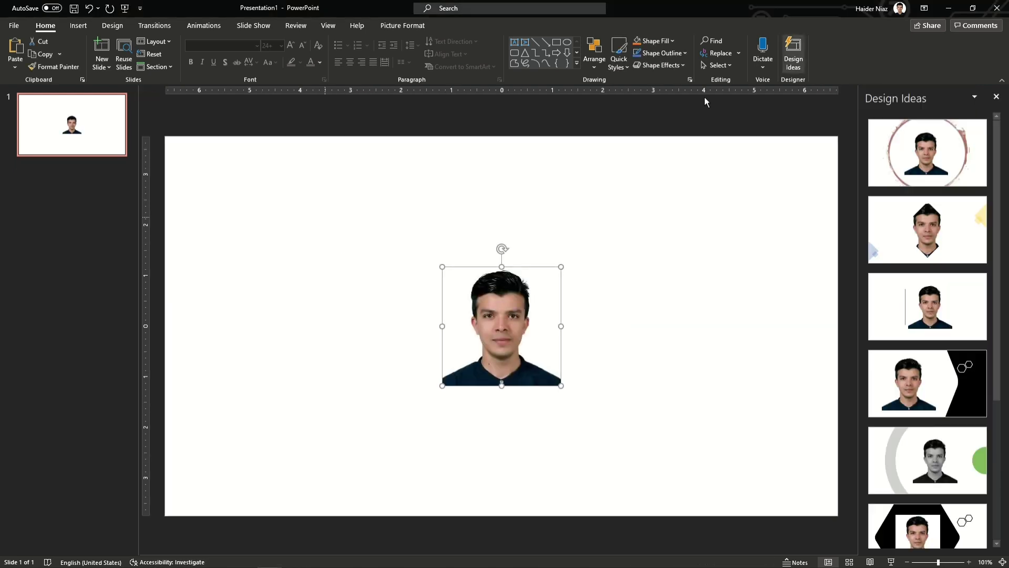
Step: Move the photo to the top-left, crop it to a rounded rectangle, and set height 1.11 inches
{"action": "left_click", "coordinate": [996, 97]}
{"action": "left_click_drag", "start_coordinate": [608, 317], "coordinate": [343, 196]}
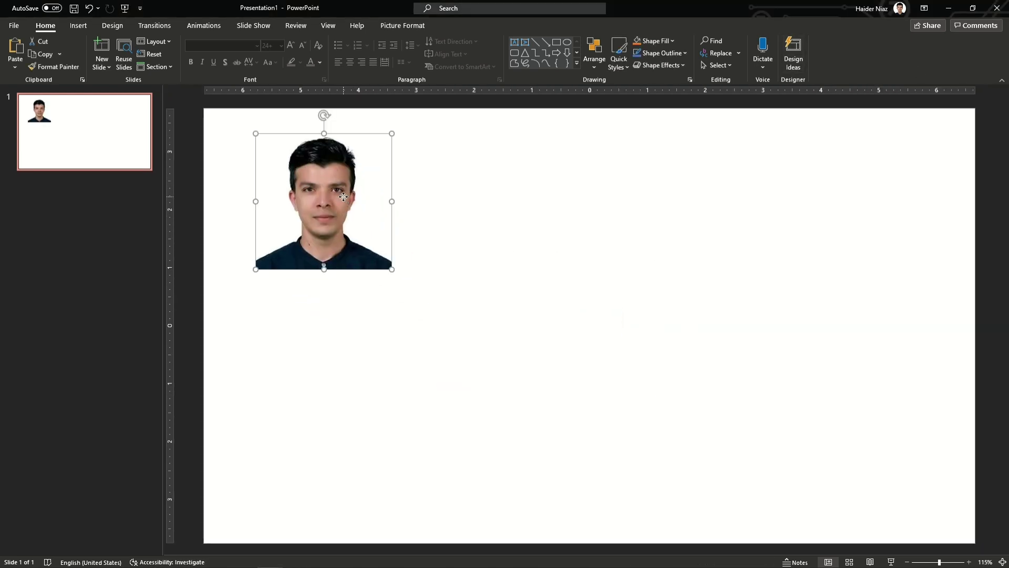
{"action": "left_click", "coordinate": [893, 62]}
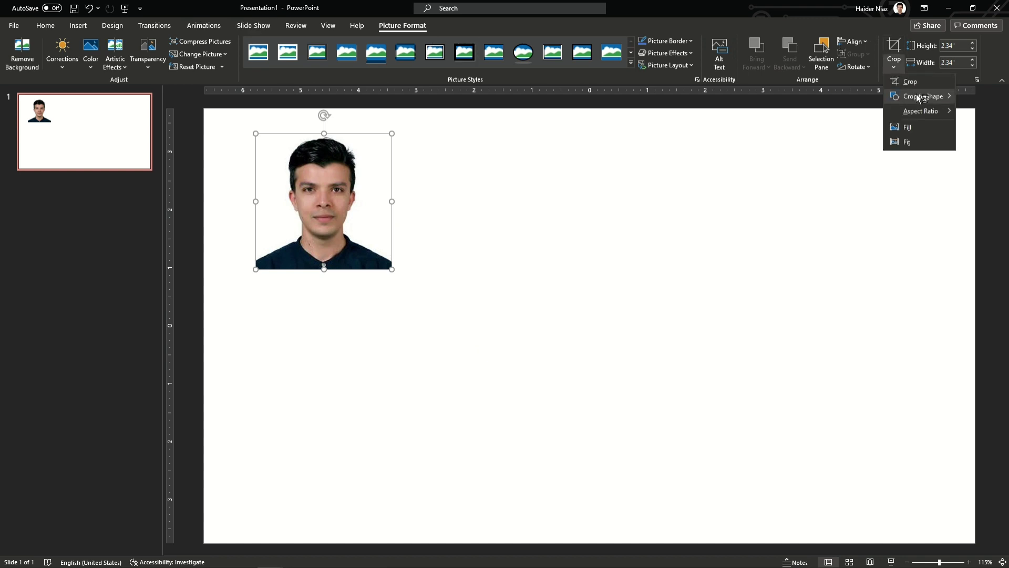
{"action": "mouse_move", "coordinate": [918, 96]}
{"action": "left_click", "coordinate": [764, 111]}
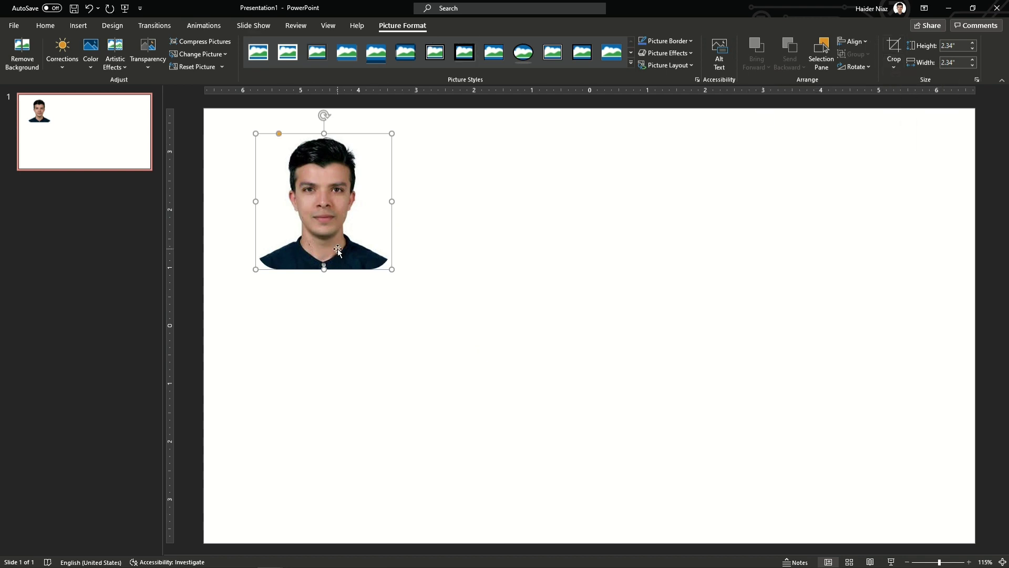
{"action": "type", "text": "1.11"}
{"action": "key", "text": "Return"}
Step: Give the photo a dark 1 pt outline and nudge it slightly further left
{"action": "left_click", "coordinate": [666, 40]}
{"action": "left_click", "coordinate": [656, 70]}
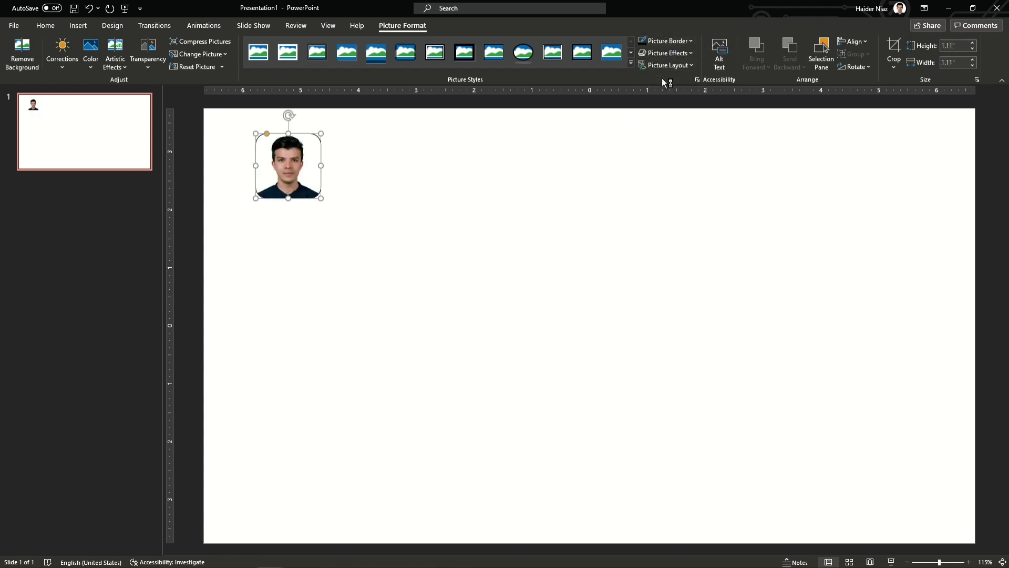
{"action": "left_click", "coordinate": [667, 41]}
{"action": "mouse_move", "coordinate": [689, 203]}
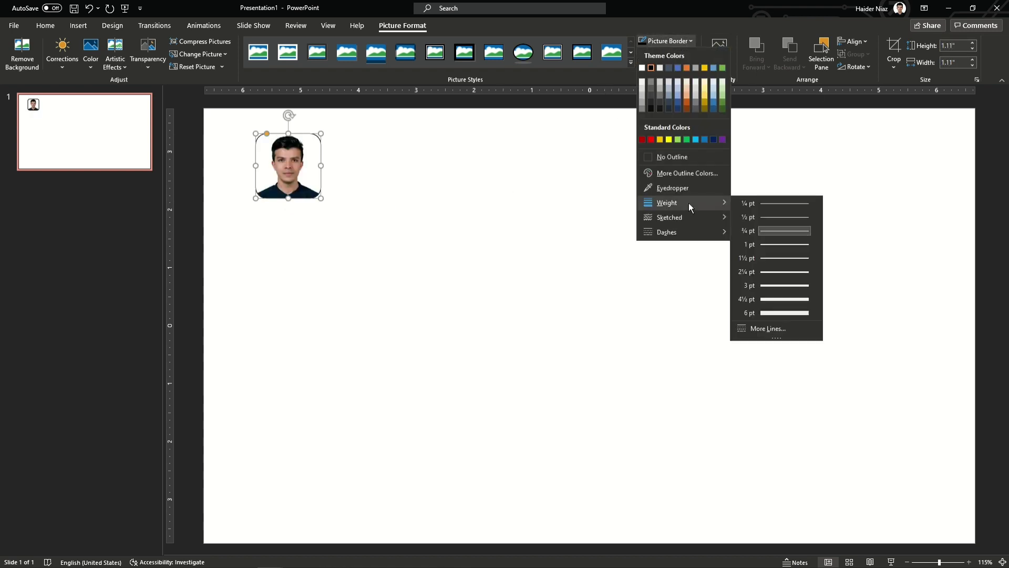
{"action": "left_click", "coordinate": [764, 246]}
{"action": "left_click_drag", "start_coordinate": [298, 175], "coordinate": [280, 174]}
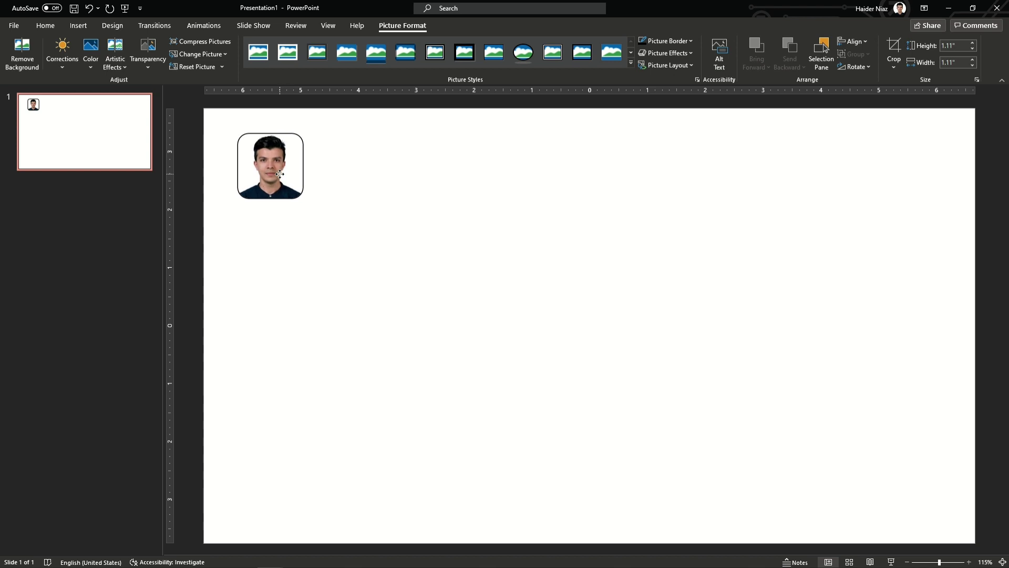
{"action": "key", "text": "Escape"}
{"action": "left_click", "coordinate": [78, 26]}
{"action": "left_click", "coordinate": [501, 52]}
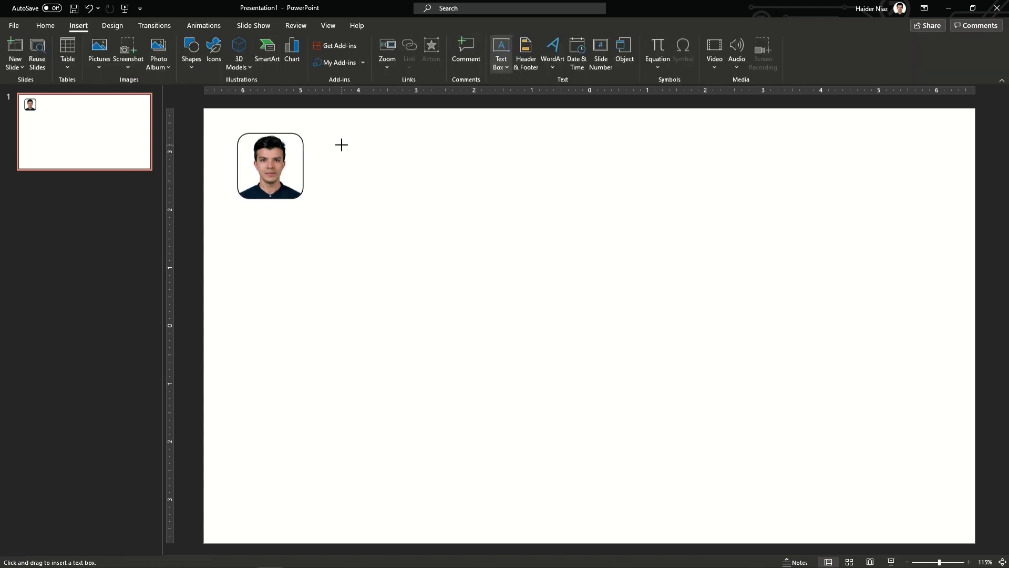
Step: Add the person's name beside the photo in bold, 32 pt, blue text
{"action": "left_click", "coordinate": [342, 142]}
{"action": "key", "text": "ctrl+a"}
{"action": "key", "text": "ctrl+b"}
{"action": "left_click", "coordinate": [228, 46]}
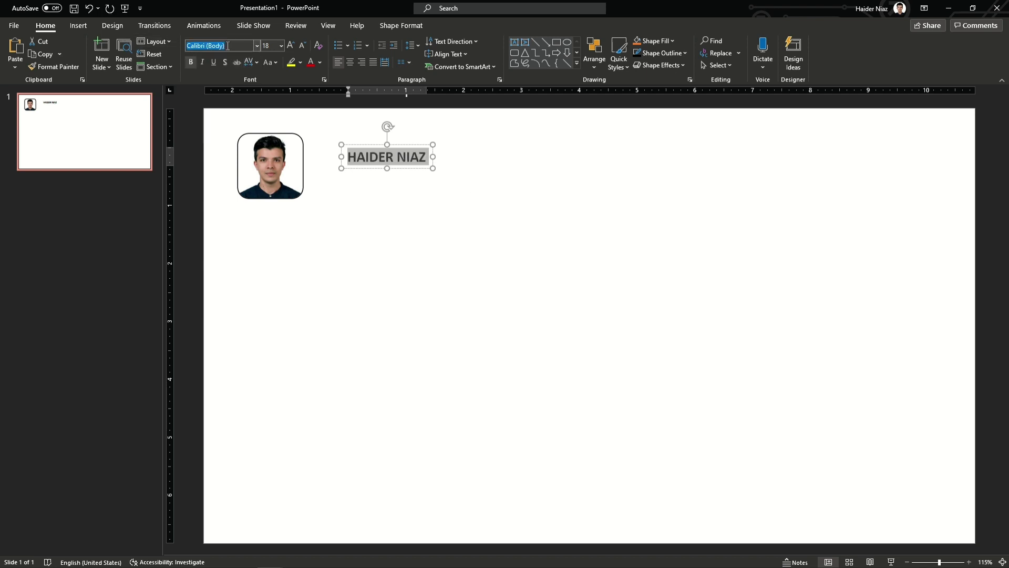
{"action": "key", "text": "Return"}
{"action": "key", "text": "Tab"}
{"action": "key", "text": "Return"}
{"action": "left_click", "coordinate": [274, 46]}
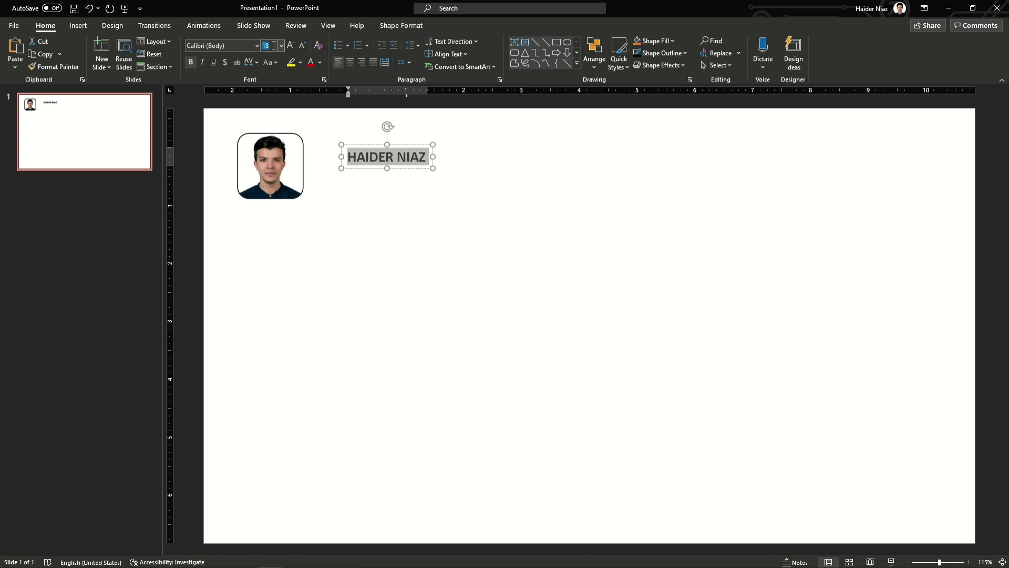
{"action": "key", "text": "Return"}
{"action": "left_click", "coordinate": [320, 63]}
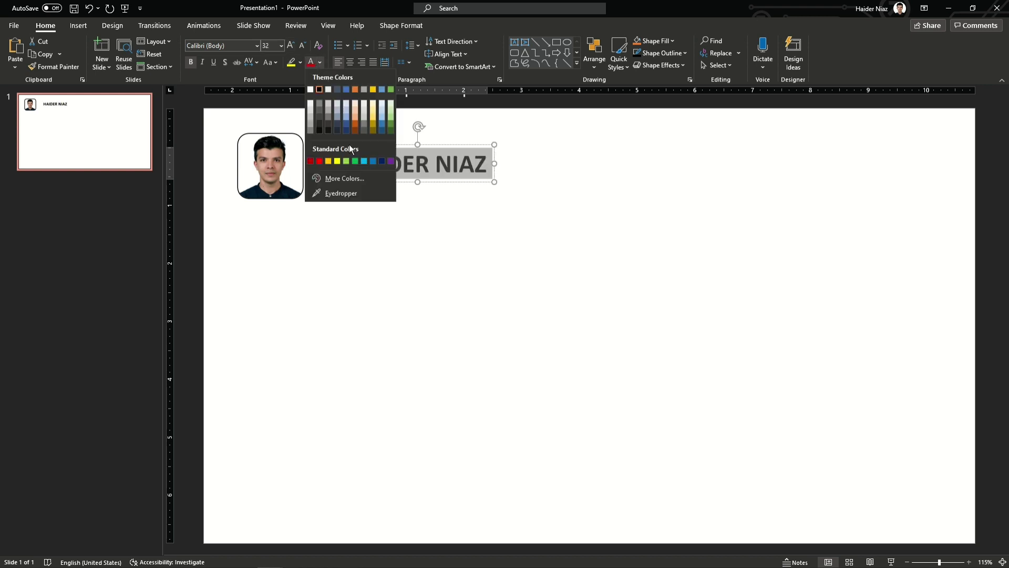
{"action": "left_click", "coordinate": [373, 162]}
{"action": "left_click_drag", "start_coordinate": [462, 185], "coordinate": [431, 180]}
Step: Turn the copied line into 'Ph.D. student' at 12 pt, placed just under the name
{"action": "triple_click", "coordinate": [430, 167]}
{"action": "type", "text": "Phd"}
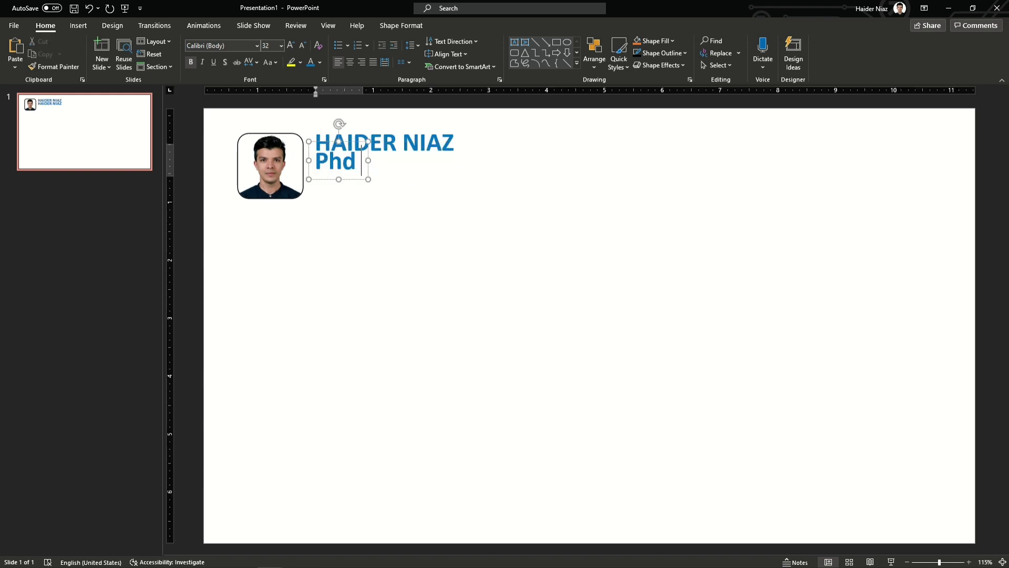
{"action": "type", "text": " student"}
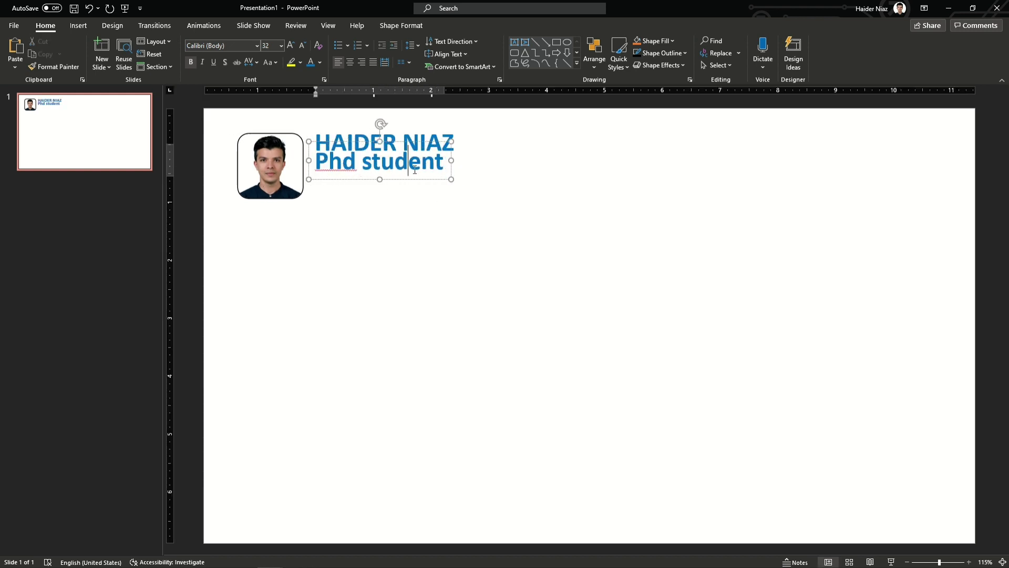
{"action": "triple_click", "coordinate": [415, 170]}
{"action": "type", "text": "11"}
{"action": "key", "text": "Return"}
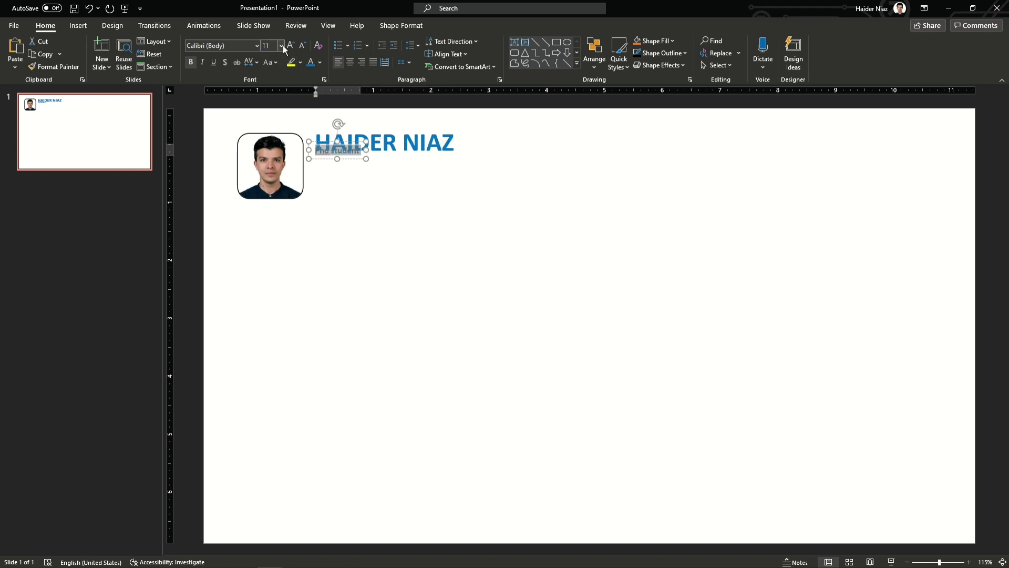
{"action": "key", "text": "Return"}
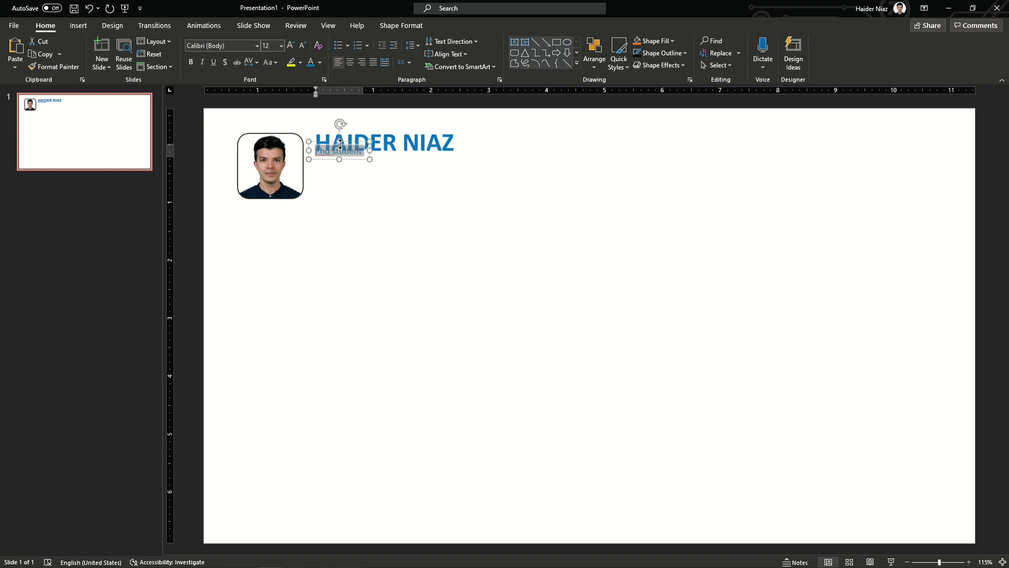
{"action": "left_click_drag", "start_coordinate": [357, 163], "coordinate": [356, 173]}
{"action": "right_click", "coordinate": [327, 162]}
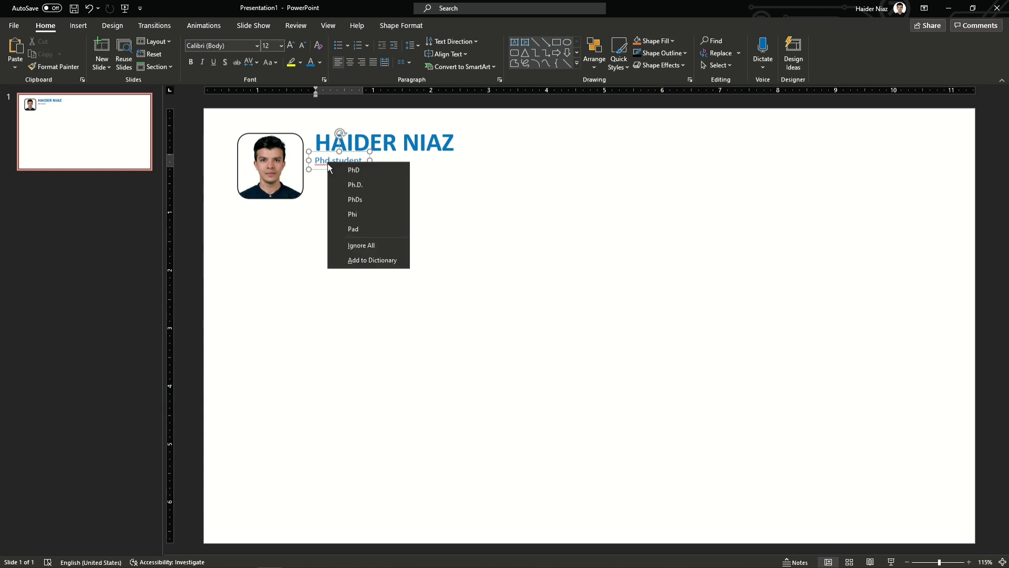
{"action": "left_click", "coordinate": [355, 184]}
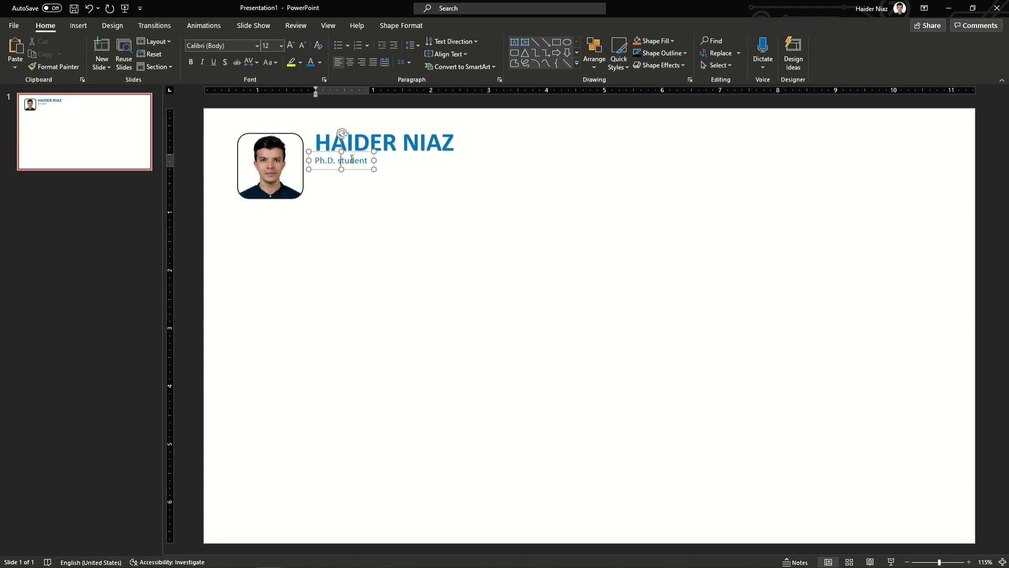
{"action": "left_click", "coordinate": [363, 173]}
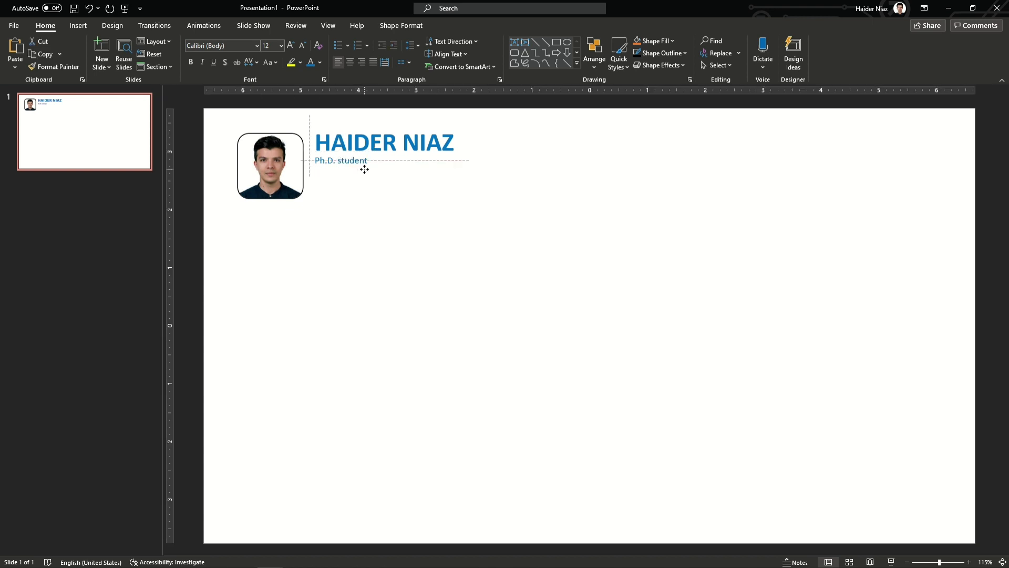
Step: Duplicate the subtitle lines and retype them as 'Department of Chemical Engineering' and 'University of Debrecen, Debrecen'
{"action": "left_click_drag", "start_coordinate": [364, 168], "coordinate": [365, 194]}
{"action": "triple_click", "coordinate": [364, 170]}
{"action": "type", "text": "Departm"}
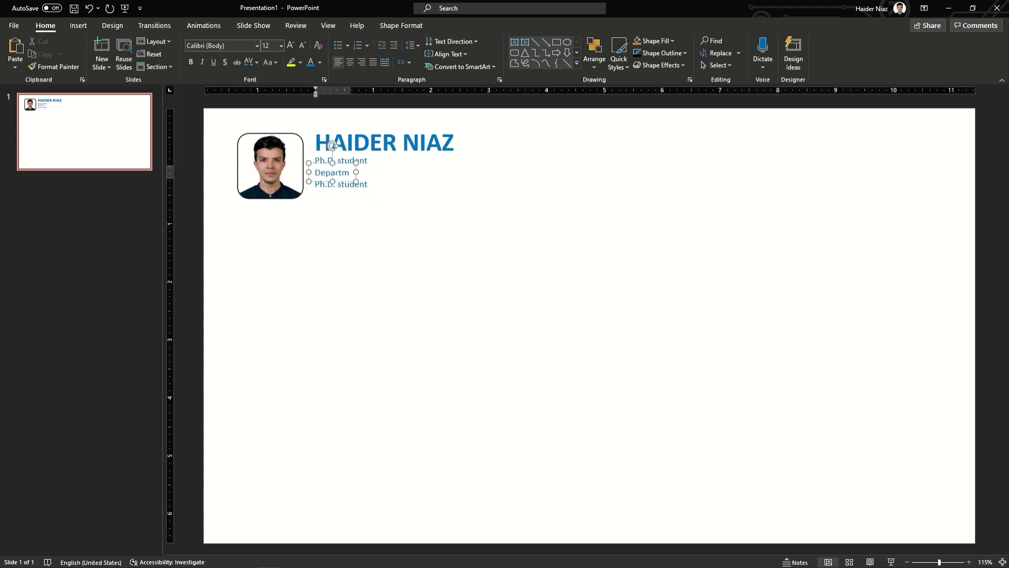
{"action": "type", "text": "ent of Chemical Engineering"}
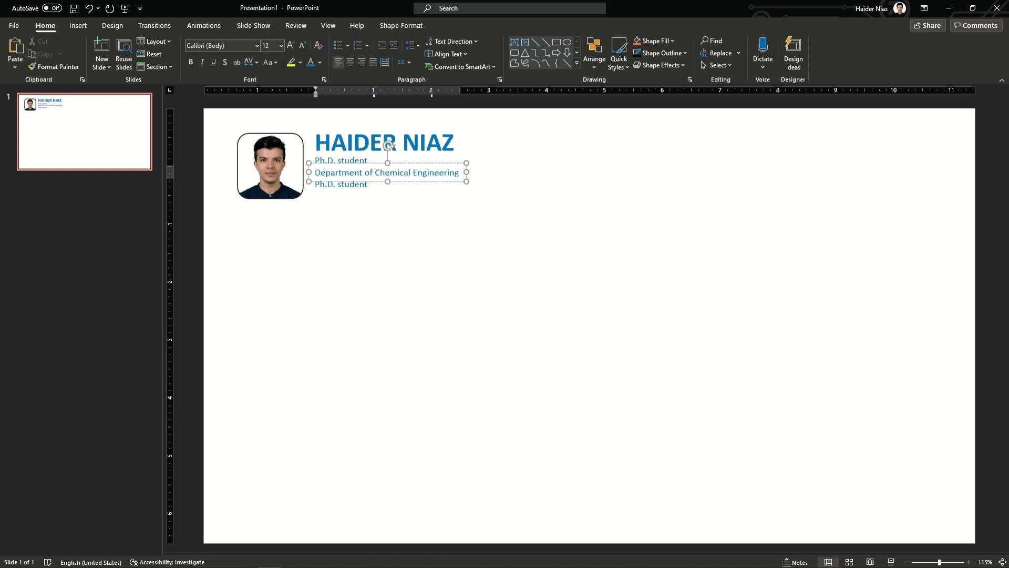
{"action": "triple_click", "coordinate": [345, 184]}
{"action": "type", "text": "univ"}
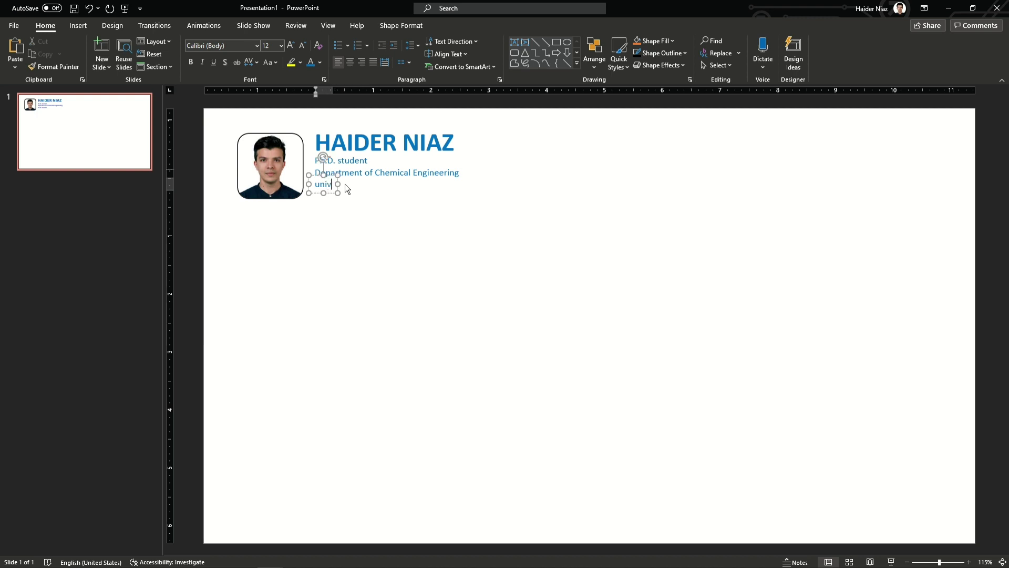
{"action": "type", "text": "esity of Debrecen, Debrecen"}
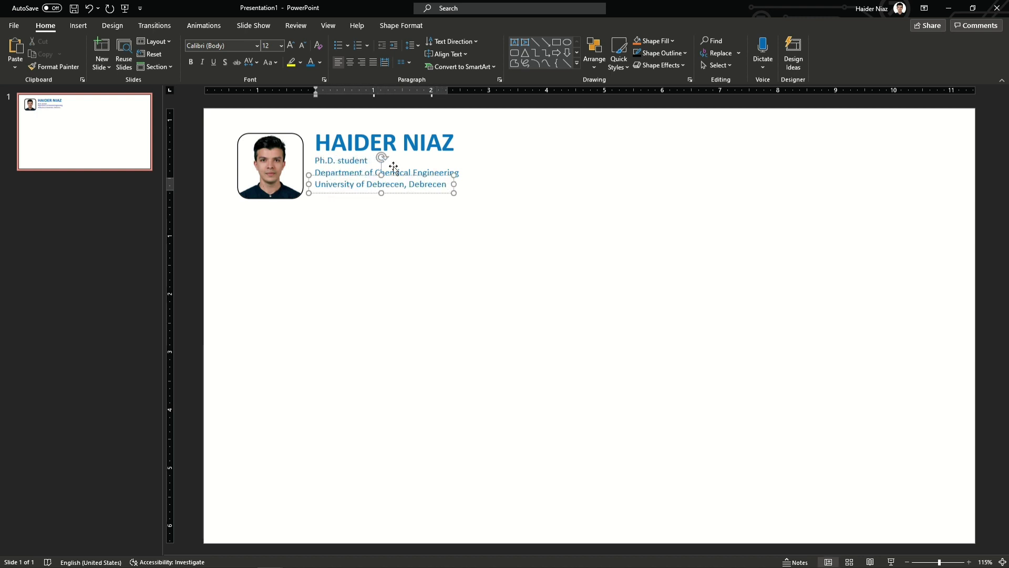
Step: Select the name and all text lines together and shift the block slightly down
{"action": "left_click", "coordinate": [478, 225]}
{"action": "left_click_drag", "start_coordinate": [550, 229], "coordinate": [307, 113]}
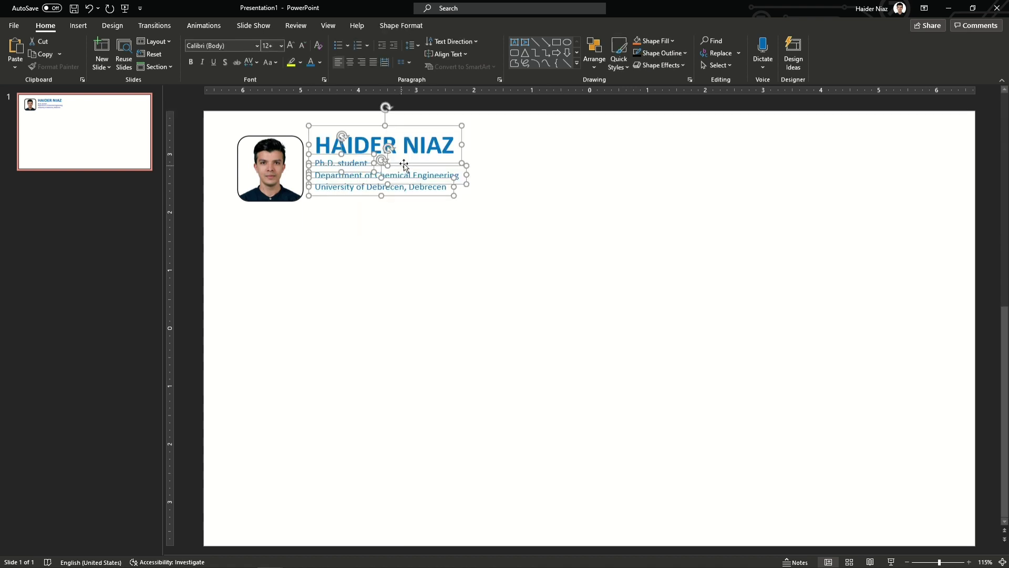
{"action": "left_click_drag", "start_coordinate": [412, 165], "coordinate": [411, 166]}
{"action": "left_click", "coordinate": [410, 244]}
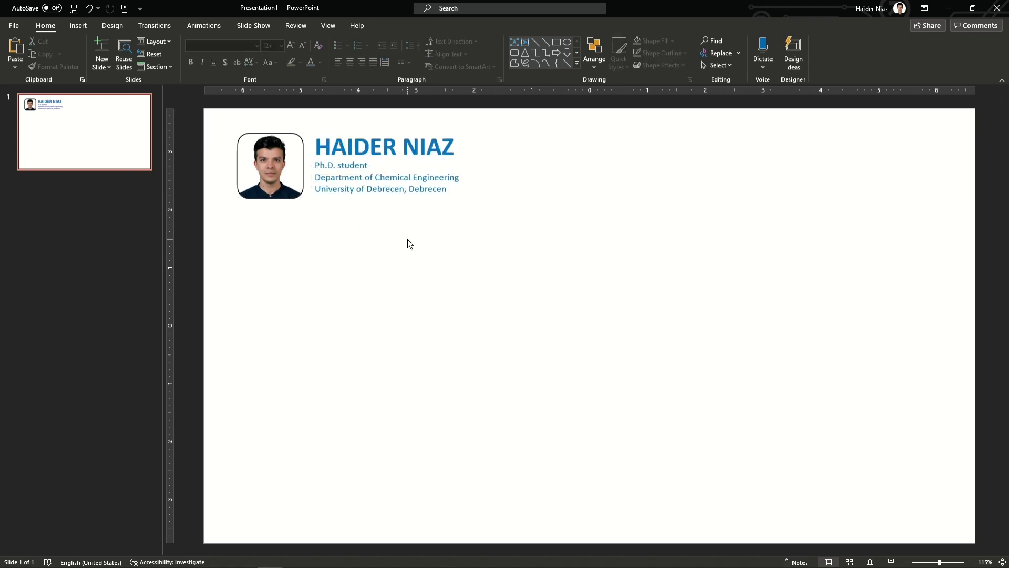
Step: Paste the University of Debrecen logo onto the slide
{"action": "key", "text": "ctrl+z"}
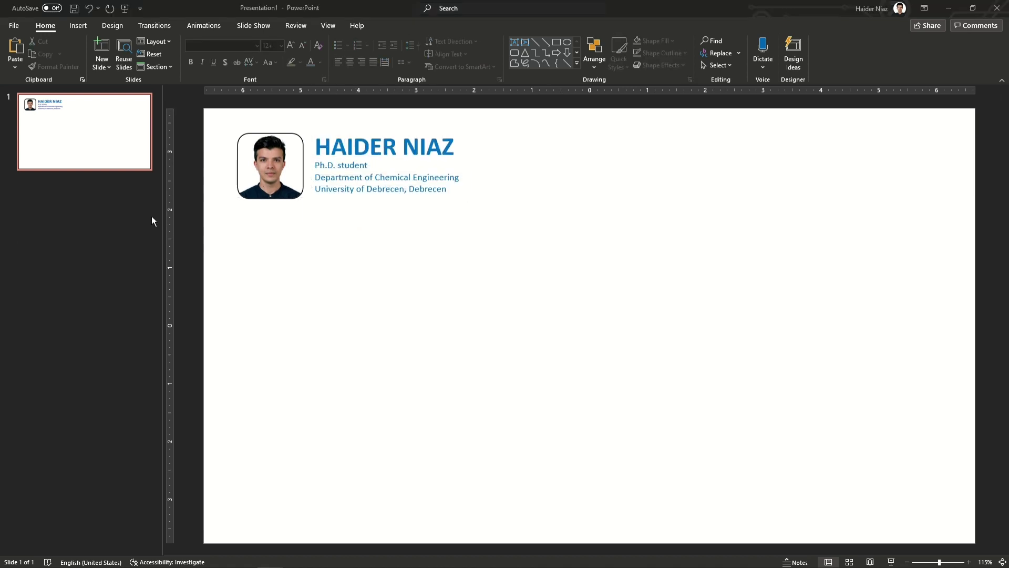
{"action": "key", "text": "ctrl+y"}
{"action": "key", "text": "ctrl+z"}
{"action": "key", "text": "Escape"}
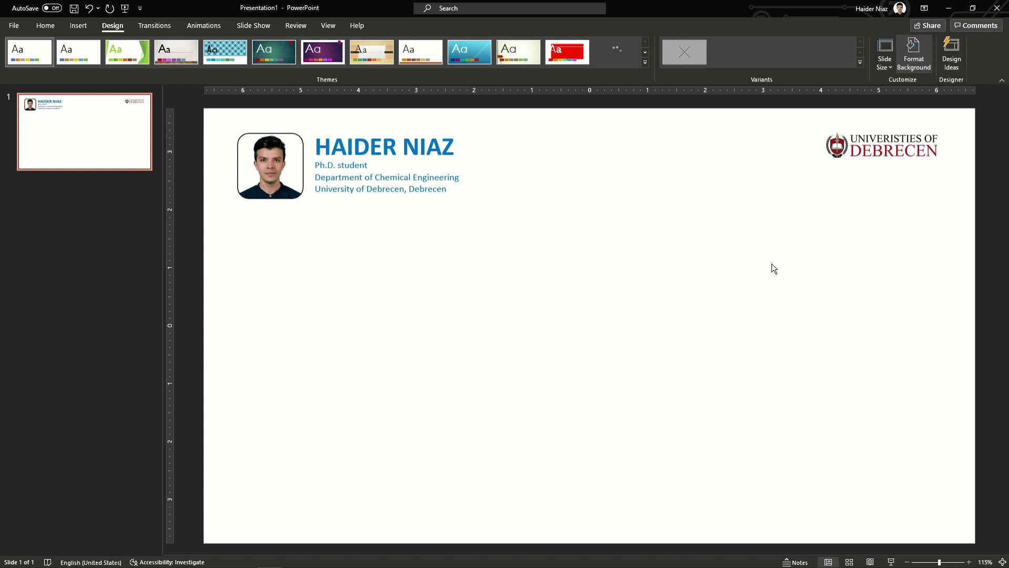
Step: Apply the light blue preset gradient to the slide background
{"action": "left_click", "coordinate": [913, 168]}
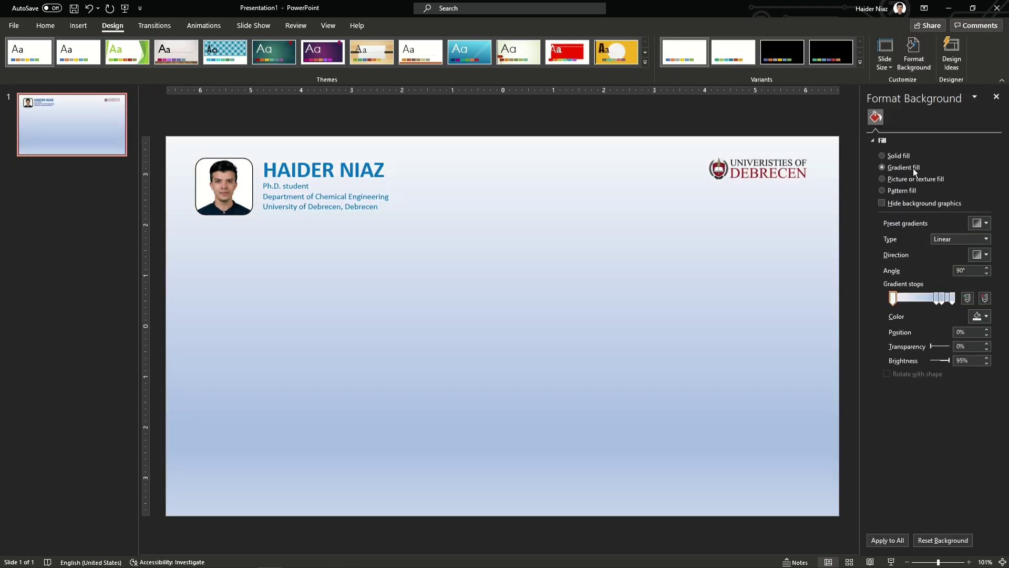
{"action": "left_click", "coordinate": [980, 223]}
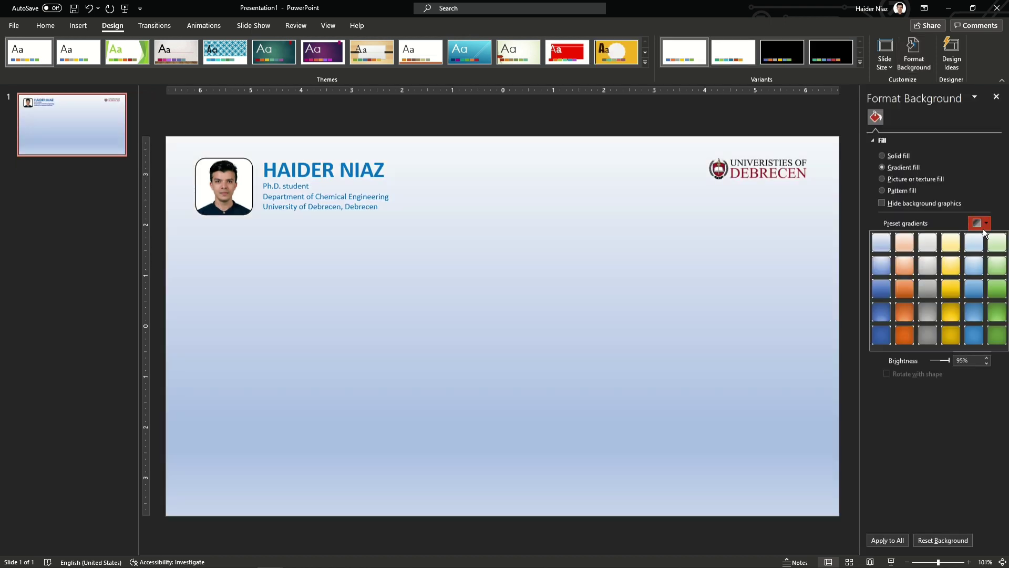
{"action": "left_click", "coordinate": [974, 243]}
{"action": "left_click", "coordinate": [79, 25]}
{"action": "left_click", "coordinate": [192, 53]}
{"action": "left_click", "coordinate": [249, 96]}
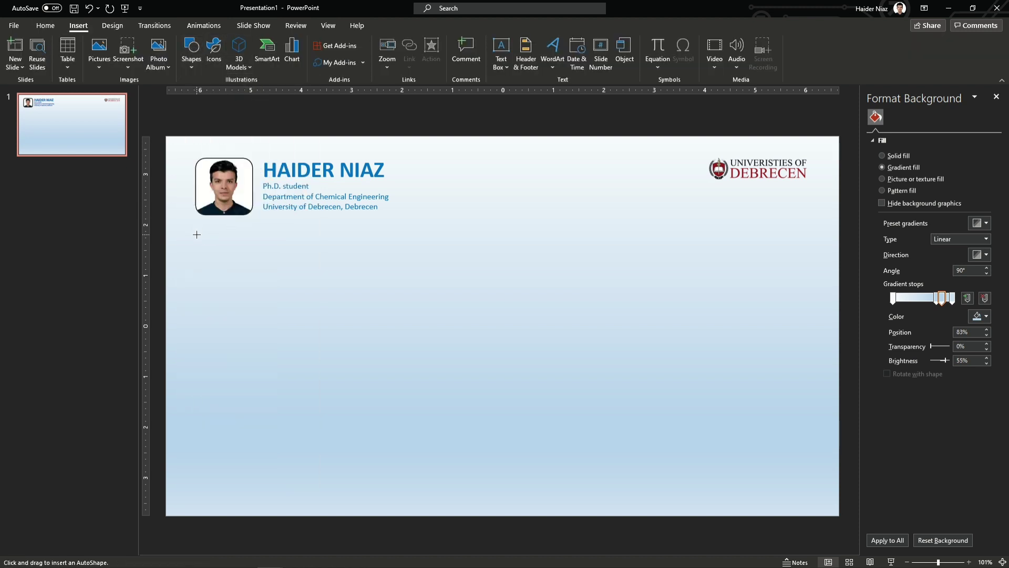
Step: Draw a large rounded rectangle across the lower slide with tighter corners
{"action": "left_click_drag", "start_coordinate": [197, 244], "coordinate": [809, 495]}
{"action": "left_click_drag", "start_coordinate": [238, 245], "coordinate": [209, 244]}
{"action": "left_click", "coordinate": [51, 43]}
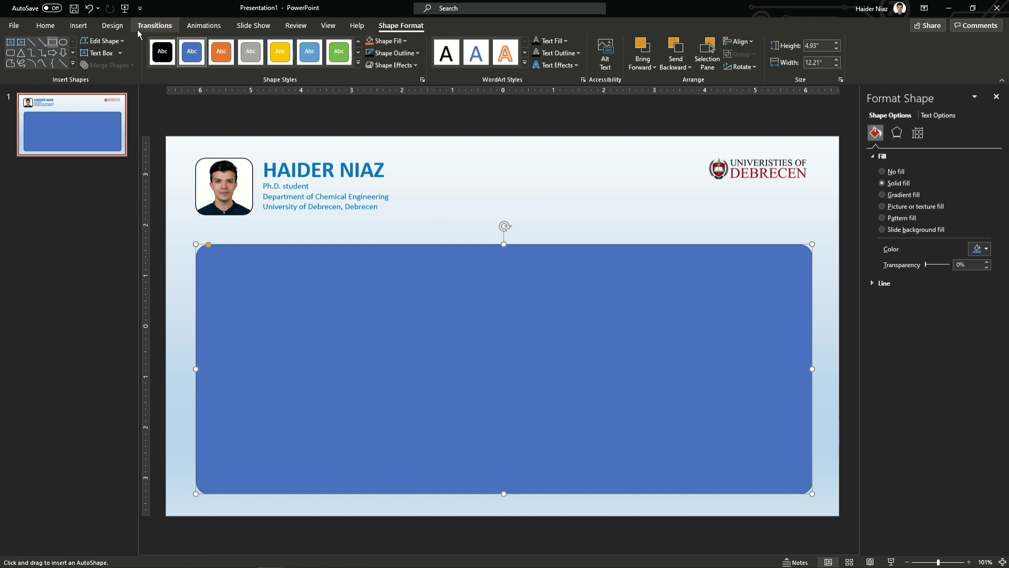
{"action": "left_click", "coordinate": [78, 25]}
{"action": "key", "text": "Escape"}
Step: Copy the name text box above the panel and retype it as 'Research Publication Summary'
{"action": "left_click", "coordinate": [360, 181]}
{"action": "left_click_drag", "start_coordinate": [360, 181], "coordinate": [527, 251]}
{"action": "triple_click", "coordinate": [528, 229]}
{"action": "type", "text": "Research "}
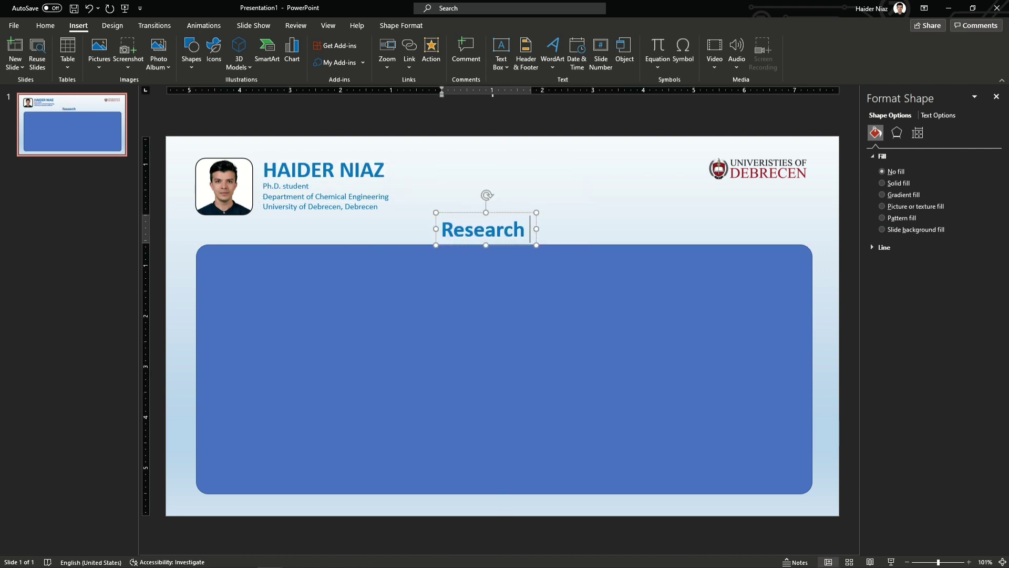
{"action": "type", "text": "Publication Summaru"}
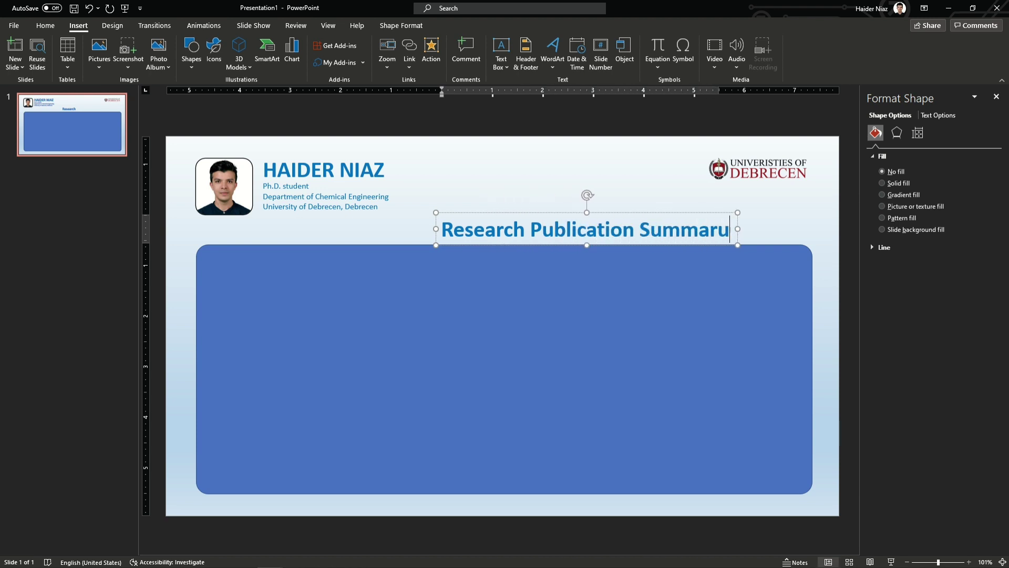
{"action": "key", "text": "BackSpace"}
{"action": "type", "text": "y"}
{"action": "key", "text": "ctrl+a"}
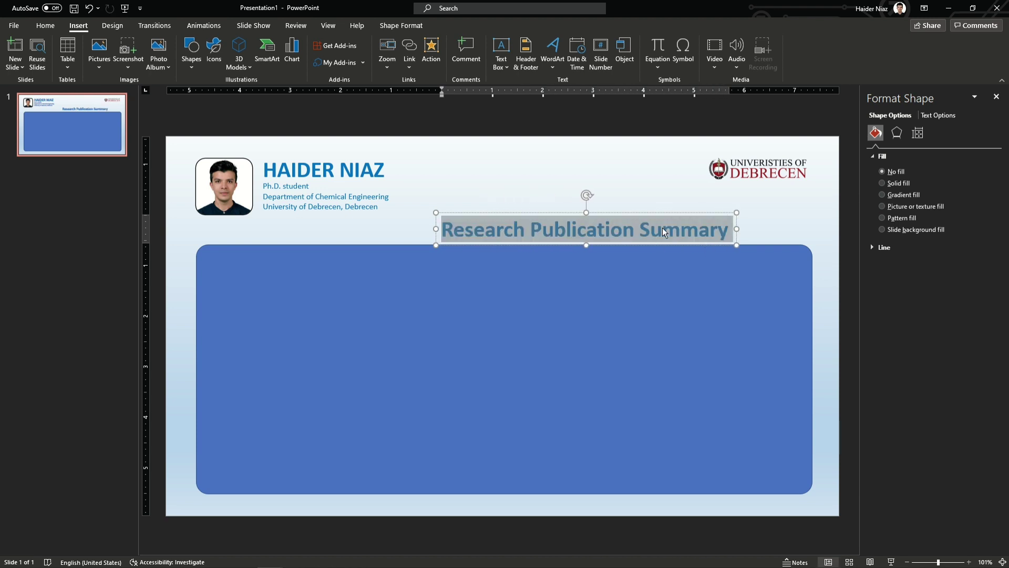
{"action": "left_click", "coordinate": [633, 214]}
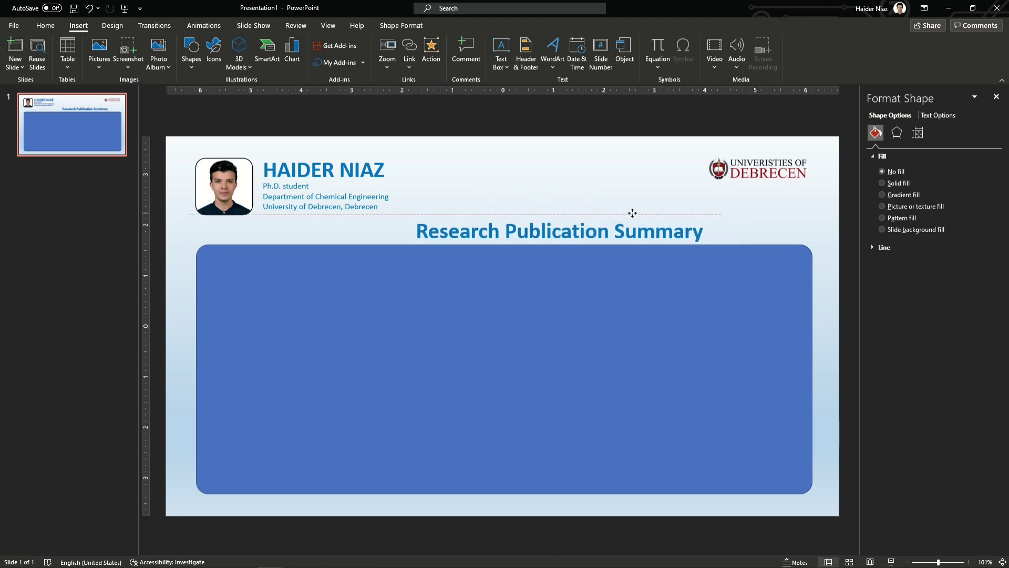
{"action": "left_click", "coordinate": [589, 212]}
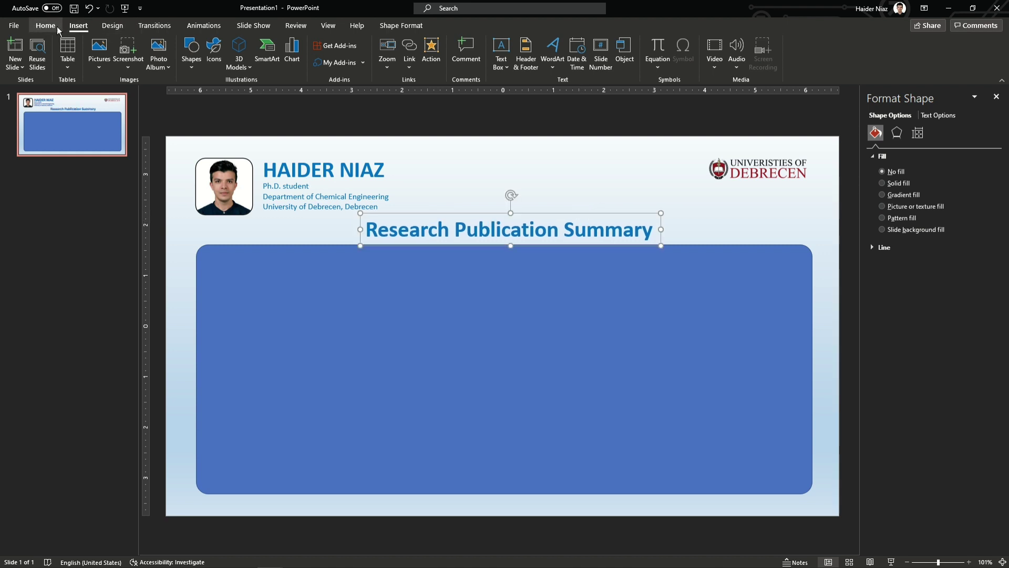
Step: Draw a plain rectangle over the title
{"action": "left_click", "coordinate": [191, 50]}
{"action": "left_click", "coordinate": [227, 103]}
{"action": "left_click_drag", "start_coordinate": [360, 212], "coordinate": [661, 245]}
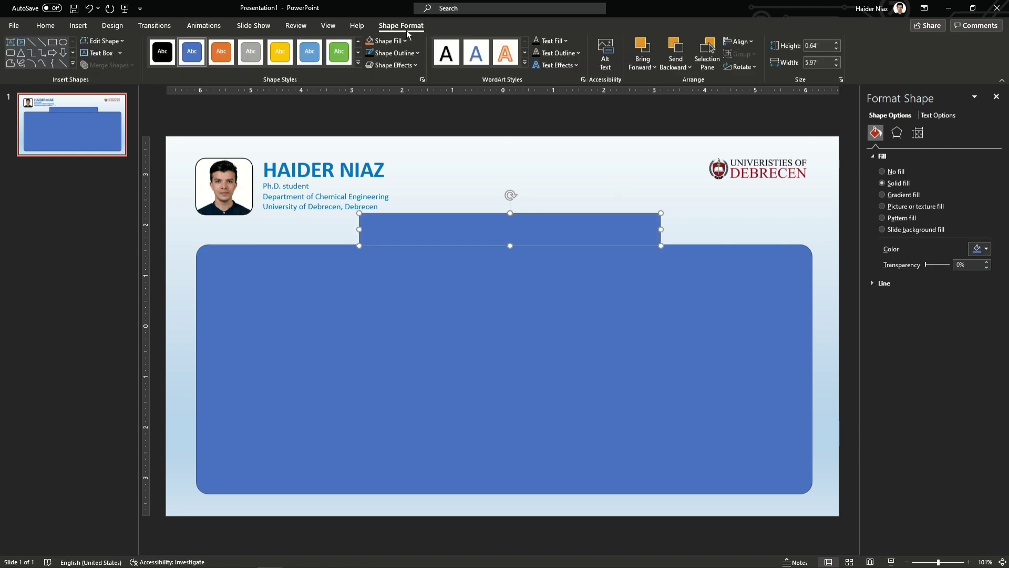
Step: Give the rectangle a black outline and white fill, and move it onto the panel's top edge
{"action": "left_click", "coordinate": [393, 53]}
{"action": "left_click", "coordinate": [388, 82]}
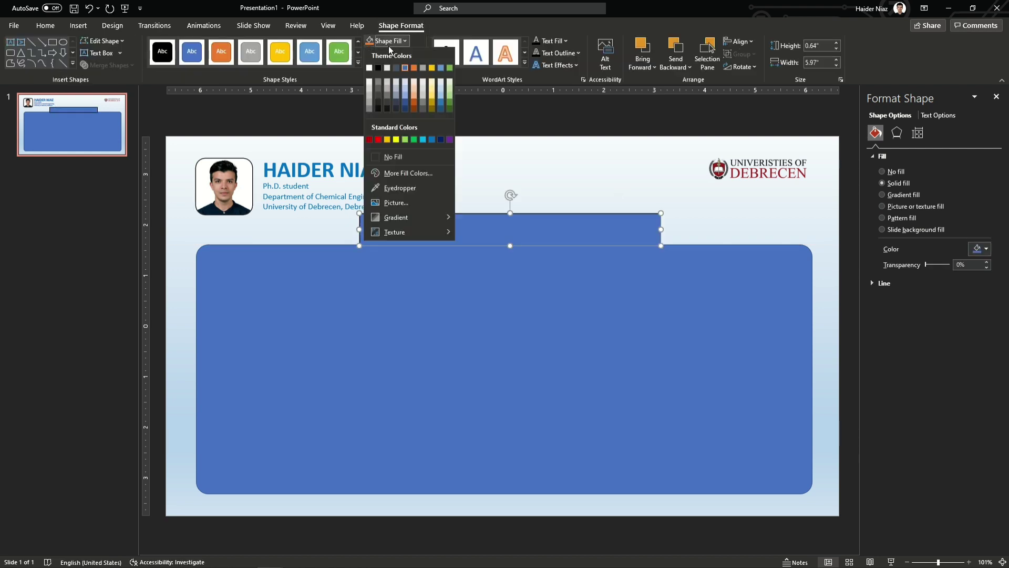
{"action": "left_click", "coordinate": [392, 46]}
{"action": "left_click", "coordinate": [376, 82]}
{"action": "left_click_drag", "start_coordinate": [533, 215], "coordinate": [534, 232]}
Step: Subtract the rectangle from the panel to cut a notch, then fill the panel white
{"action": "left_click", "coordinate": [472, 314]}
{"action": "left_click", "coordinate": [385, 241], "text": "shift"}
{"action": "left_click", "coordinate": [105, 65]}
{"action": "left_click", "coordinate": [103, 139]}
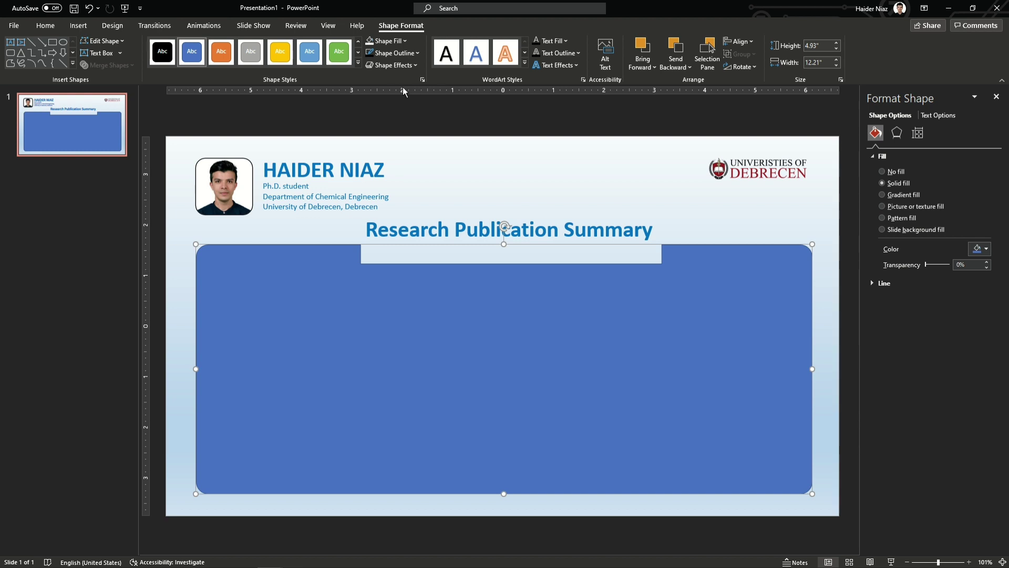
{"action": "left_click", "coordinate": [381, 41]}
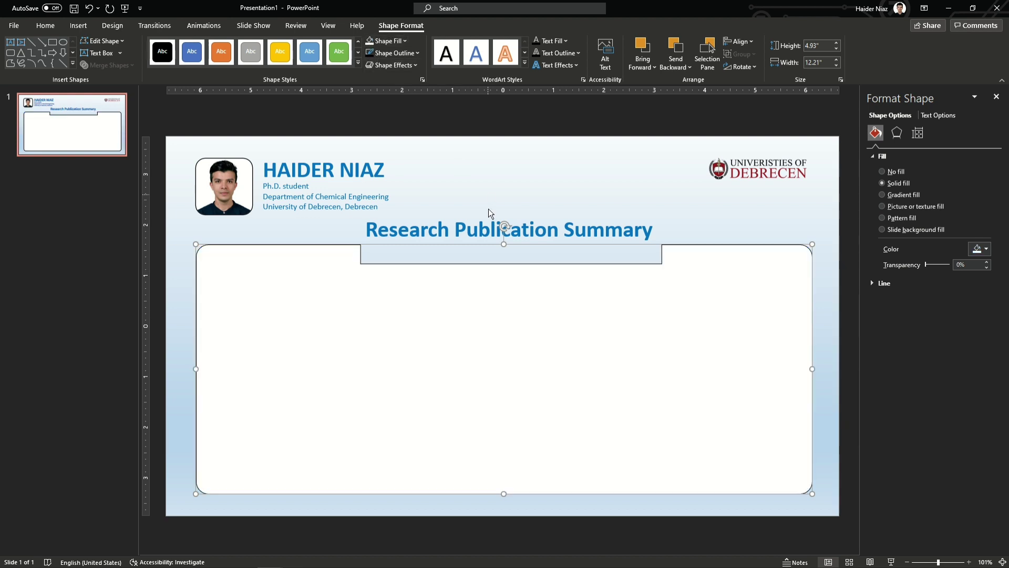
Step: Move the title down into the panel's notch and make its text grey
{"action": "left_click", "coordinate": [489, 229]}
{"action": "left_click_drag", "start_coordinate": [558, 213], "coordinate": [556, 226]}
{"action": "triple_click", "coordinate": [556, 234]}
{"action": "left_click", "coordinate": [45, 25]}
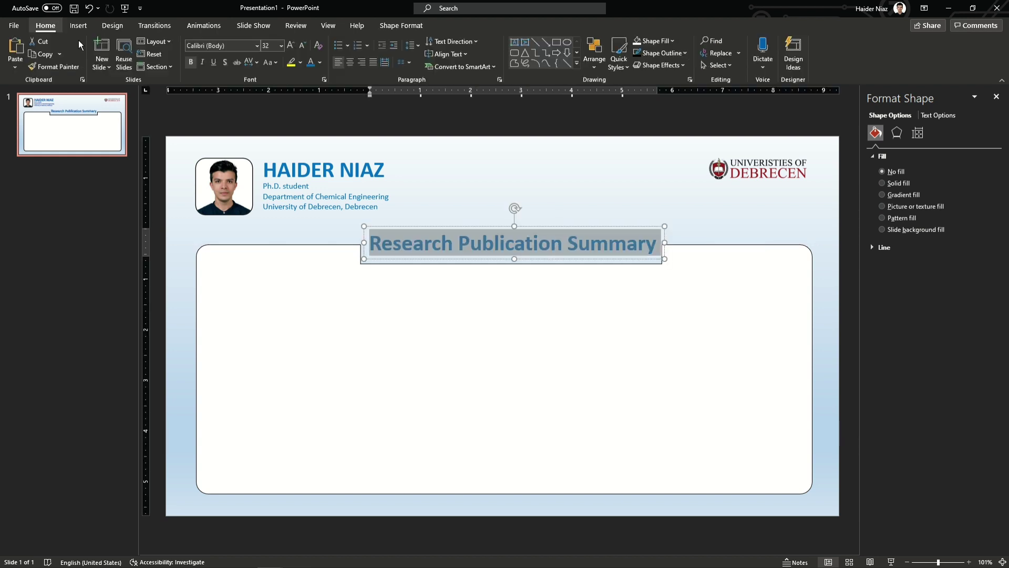
{"action": "left_click", "coordinate": [319, 62]}
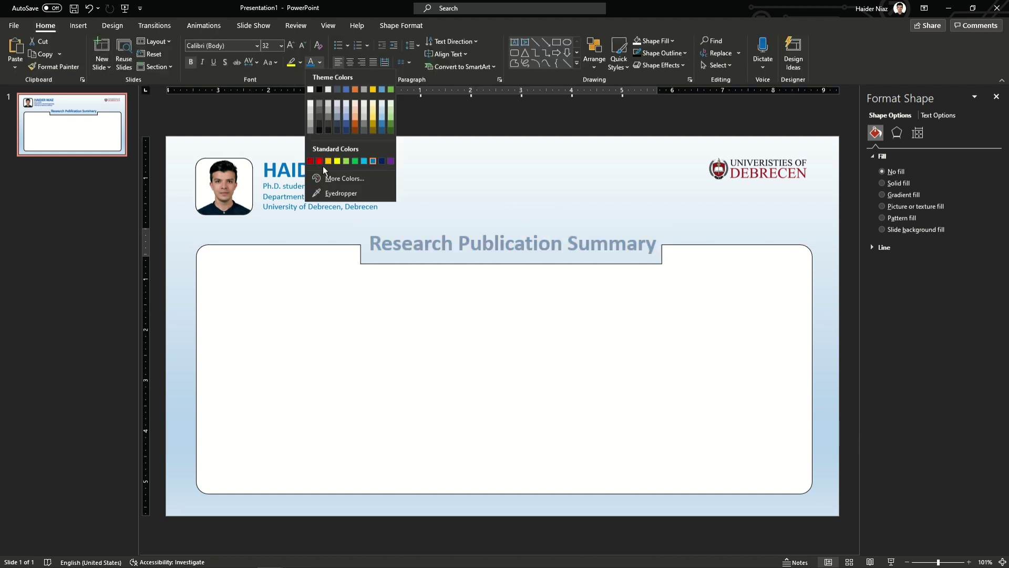
{"action": "left_click", "coordinate": [319, 112]}
Step: Nudge the panel up slightly and add five new slides after slide 1
{"action": "left_click", "coordinate": [472, 309]}
{"action": "left_click_drag", "start_coordinate": [472, 310], "coordinate": [471, 309]}
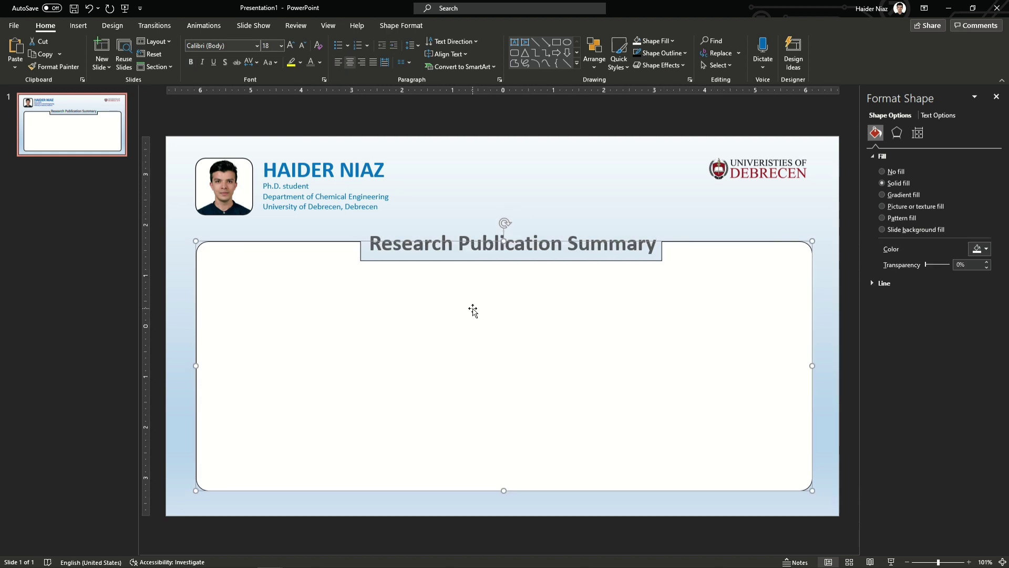
{"action": "left_click", "coordinate": [481, 237], "text": "shift"}
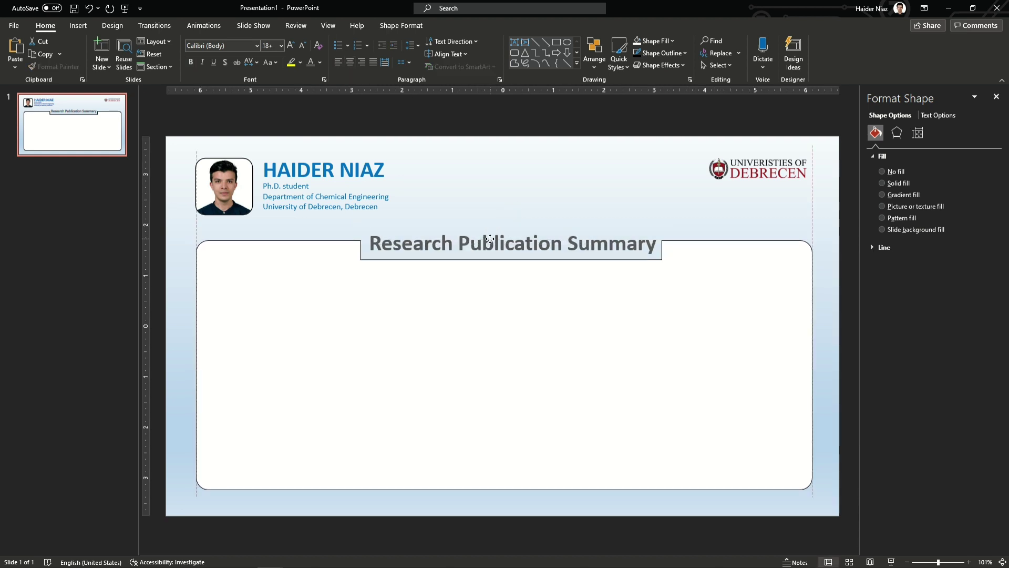
{"action": "left_click", "coordinate": [110, 179]}
{"action": "key", "text": "Return"}
{"action": "key", "text": "Return"}
{"action": "key", "text": "Return"}
{"action": "key", "text": "Return"}
{"action": "key", "text": "Return"}
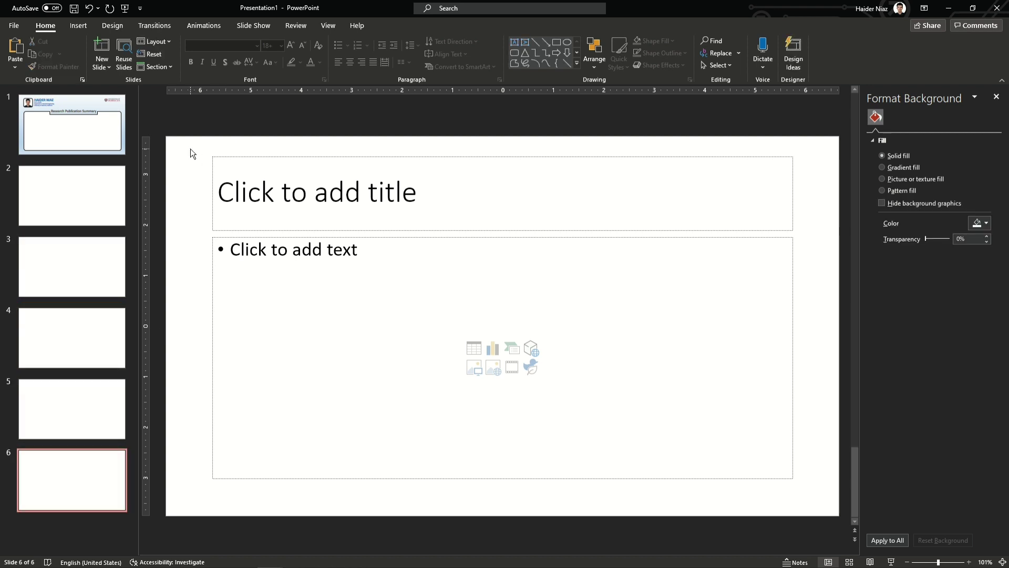
Step: Delete the placeholders on slides 6 and 2
{"action": "key", "text": "ctrl+a"}
{"action": "key", "text": "Delete"}
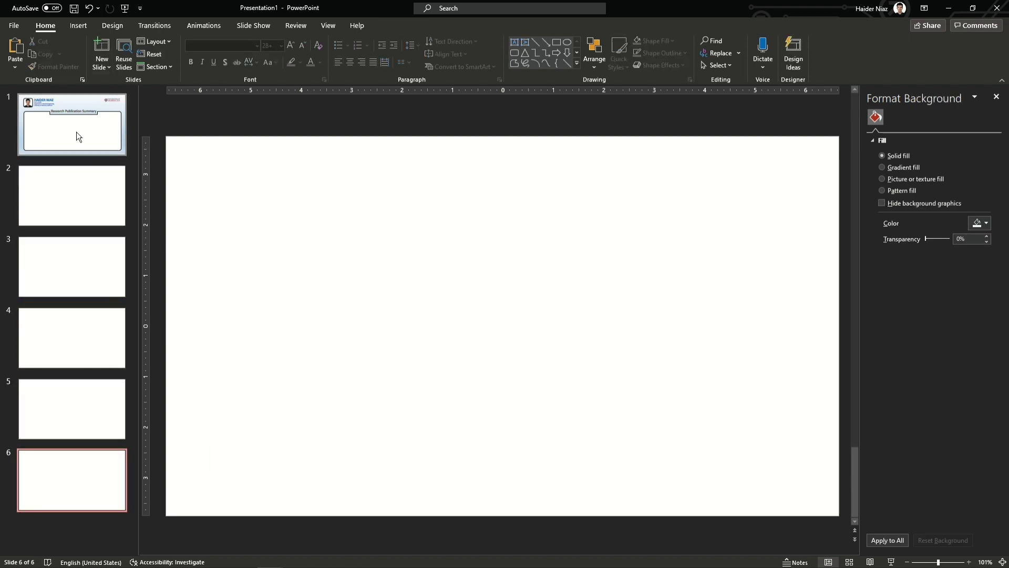
{"action": "left_click", "coordinate": [73, 195]}
{"action": "key", "text": "ctrl+a"}
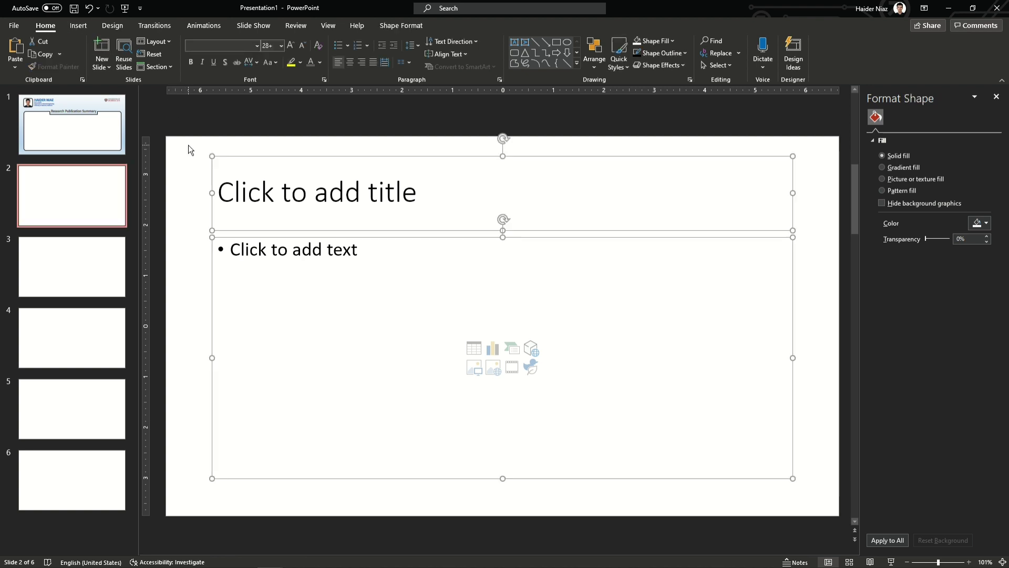
{"action": "key", "text": "Delete"}
{"action": "left_click", "coordinate": [103, 132]}
{"action": "key", "text": "Down"}
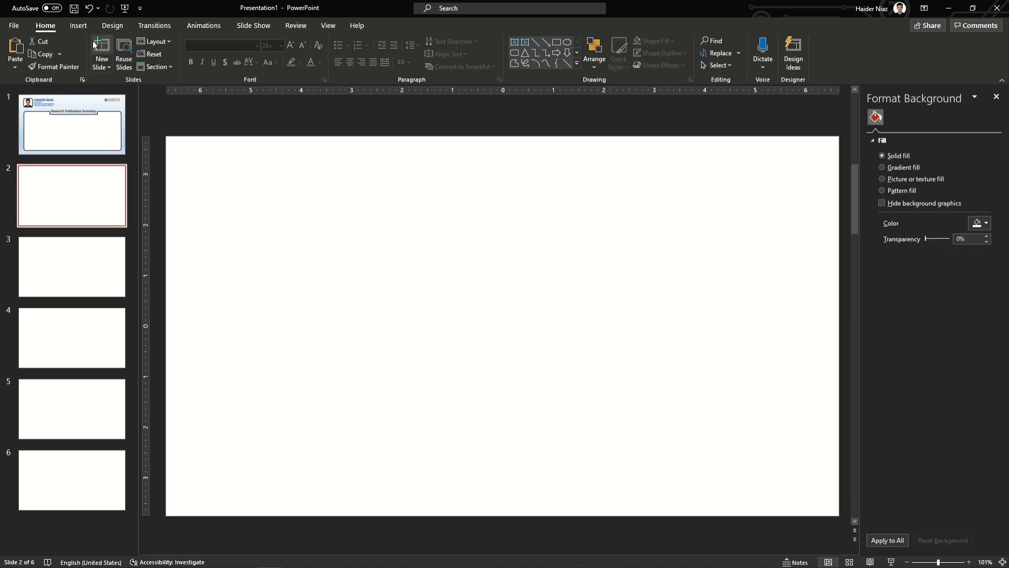
Step: Insert picture '1' from the Publication Page folder on slide 2, 2.31 inches high, at top-left
{"action": "left_click", "coordinate": [78, 25]}
{"action": "left_click", "coordinate": [99, 60]}
{"action": "left_click", "coordinate": [135, 95]}
{"action": "double_click", "coordinate": [204, 158]}
{"action": "left_click", "coordinate": [205, 87]}
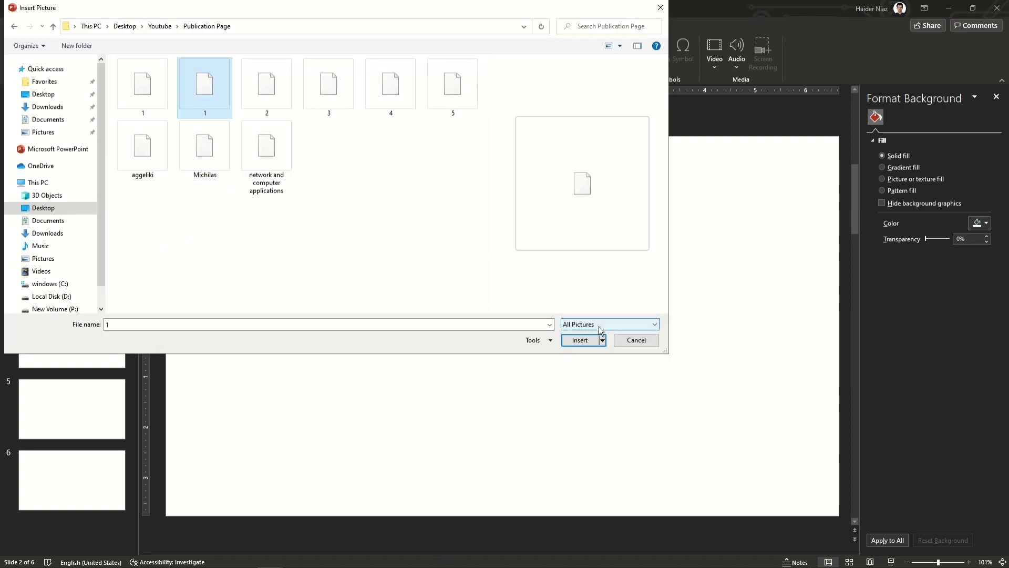
{"action": "left_click", "coordinate": [580, 339]}
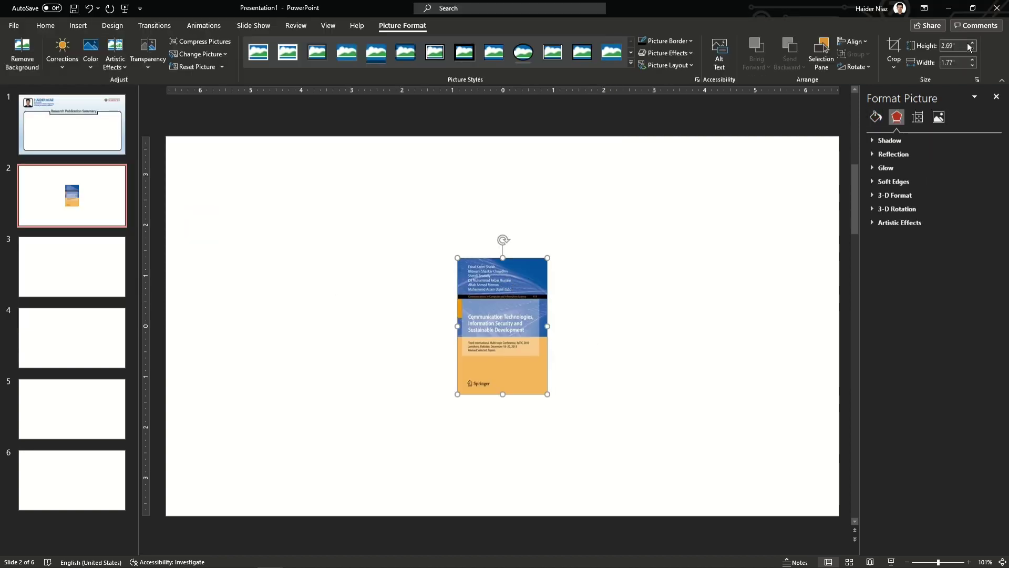
{"action": "left_click", "coordinate": [960, 46]}
{"action": "type", "text": "2.1"}
{"action": "key", "text": "Return"}
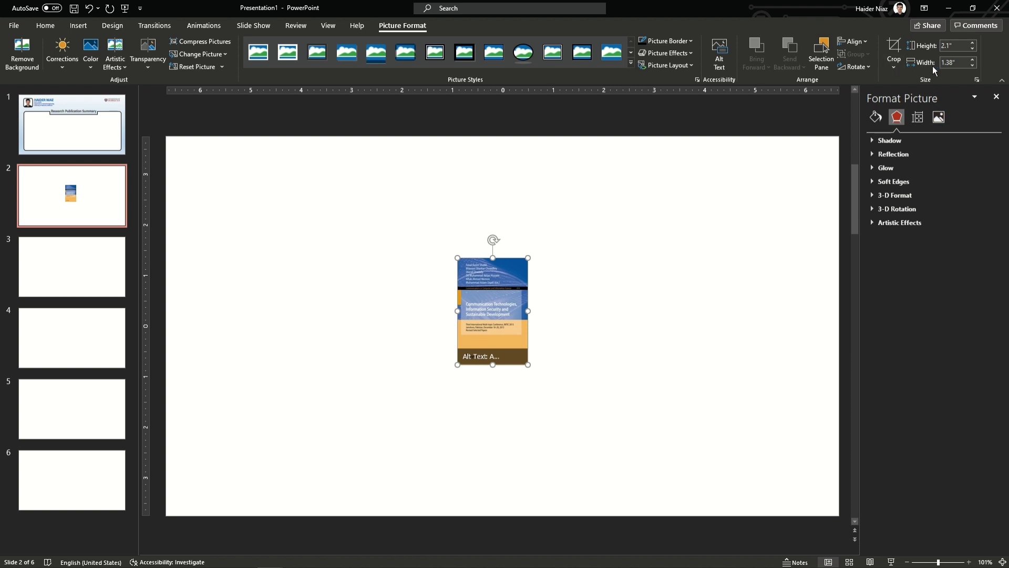
{"action": "type", "text": "2.31"}
{"action": "key", "text": "Return"}
{"action": "left_click_drag", "start_coordinate": [486, 303], "coordinate": [226, 201]}
Step: Apply the Blank layout to slides 3 through 6
{"action": "left_click", "coordinate": [70, 287]}
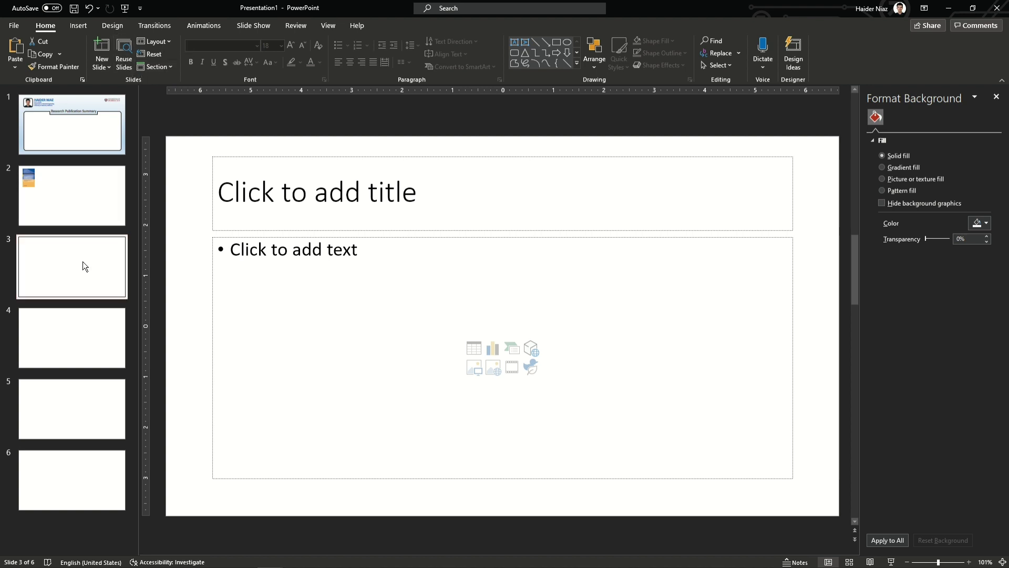
{"action": "left_click", "coordinate": [74, 494], "text": "shift"}
{"action": "left_click", "coordinate": [154, 41]}
{"action": "left_click", "coordinate": [162, 198]}
{"action": "left_click", "coordinate": [207, 176]}
Step: Insert picture '2' on slide 3 and set its height to 2.3 inches
{"action": "left_click", "coordinate": [78, 25]}
{"action": "left_click", "coordinate": [99, 50]}
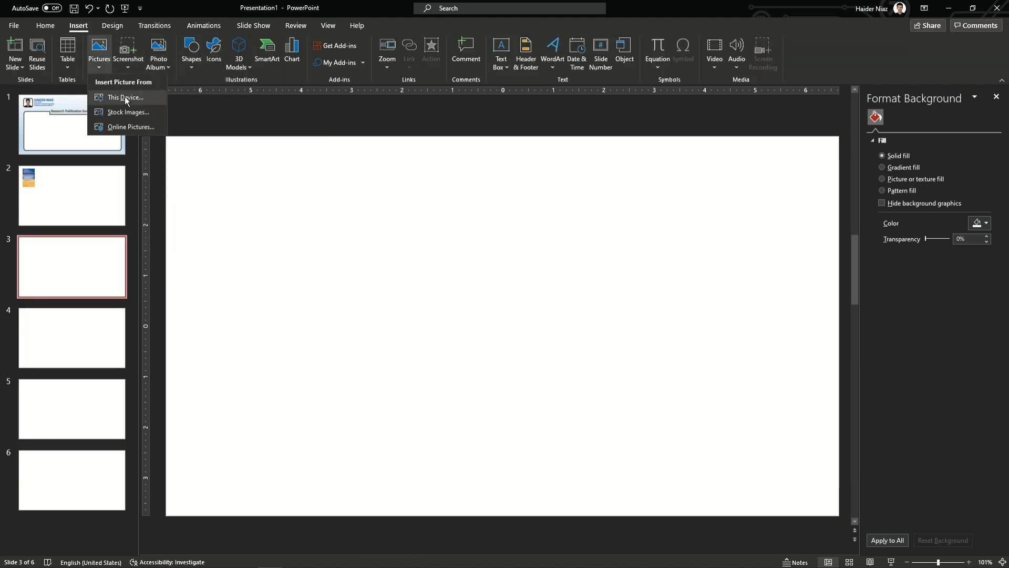
{"action": "left_click", "coordinate": [124, 96]}
{"action": "left_click", "coordinate": [289, 112]}
{"action": "left_click", "coordinate": [576, 341]}
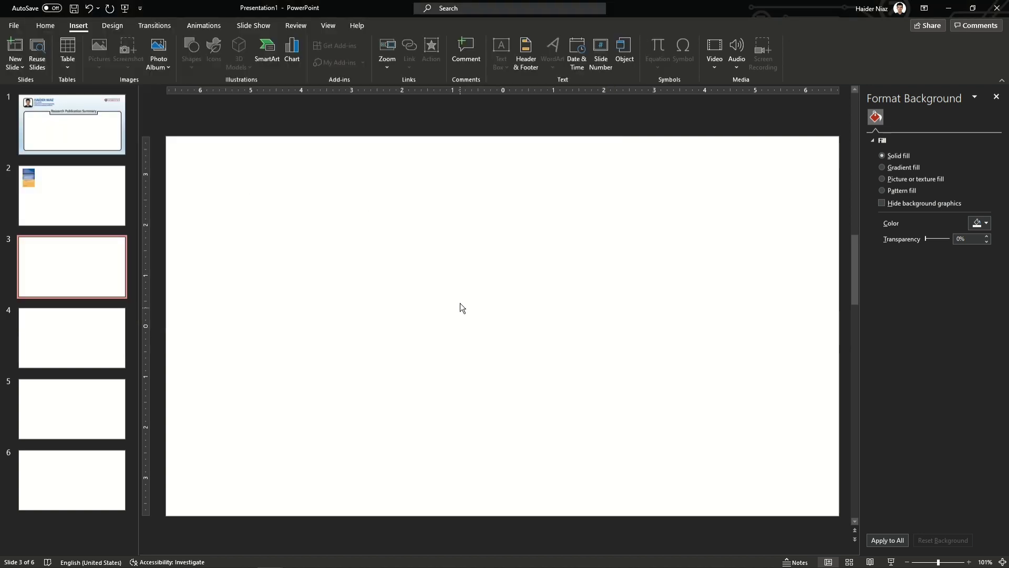
{"action": "left_click", "coordinate": [964, 46]}
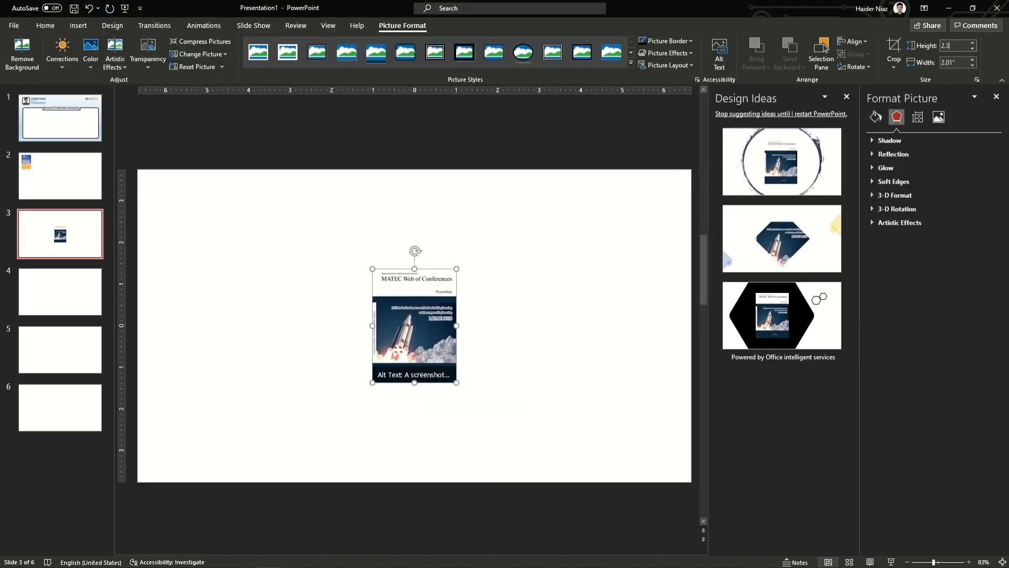
{"action": "type", "text": "2.3"}
{"action": "key", "text": "Return"}
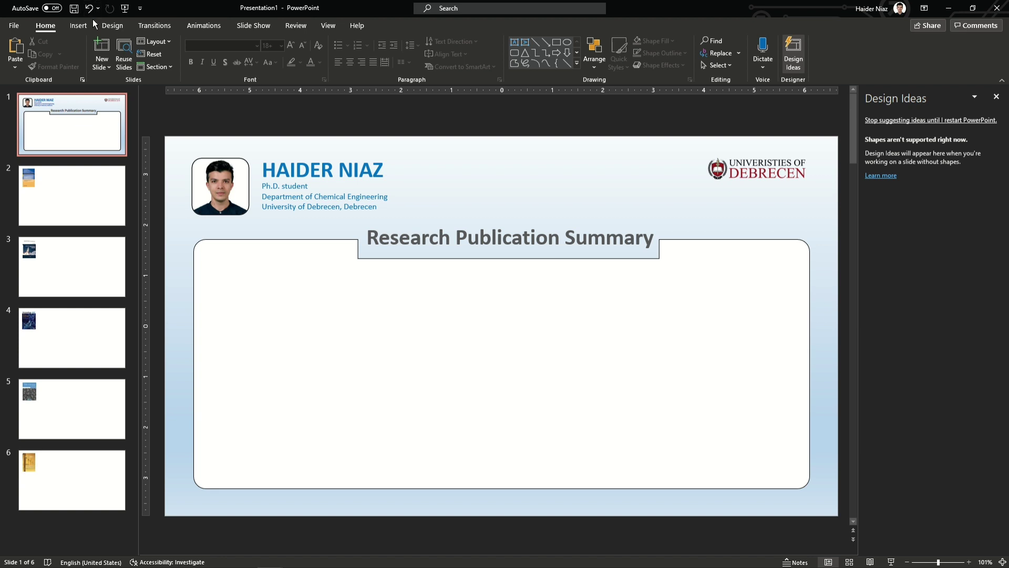
Step: Insert Slide Zoom links for slides 2, 3, 4, 5 and 6 on the summary slide
{"action": "left_click", "coordinate": [79, 25]}
{"action": "left_click", "coordinate": [389, 70]}
{"action": "left_click", "coordinate": [417, 108]}
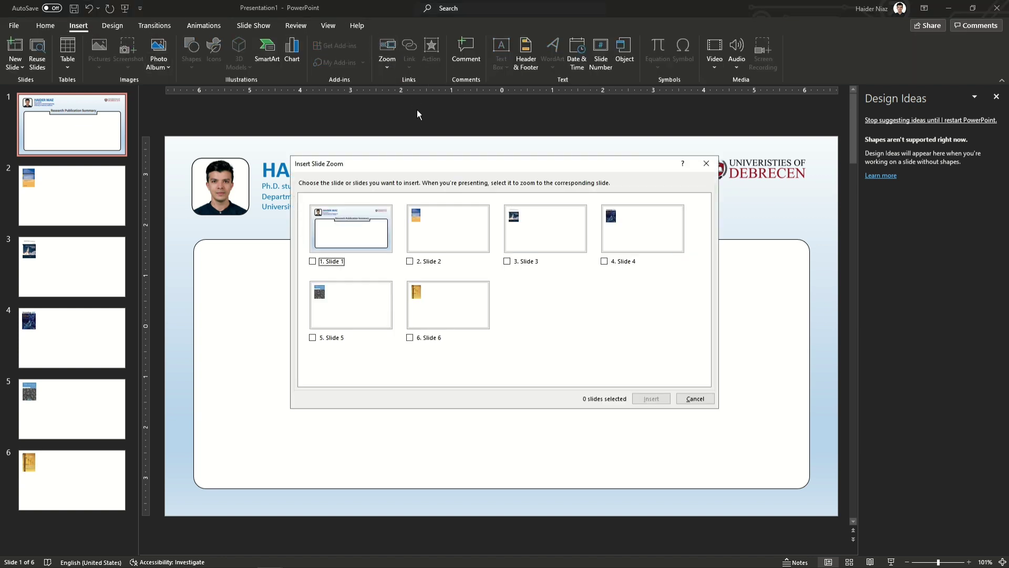
{"action": "left_click", "coordinate": [410, 261]}
{"action": "left_click", "coordinate": [508, 262]}
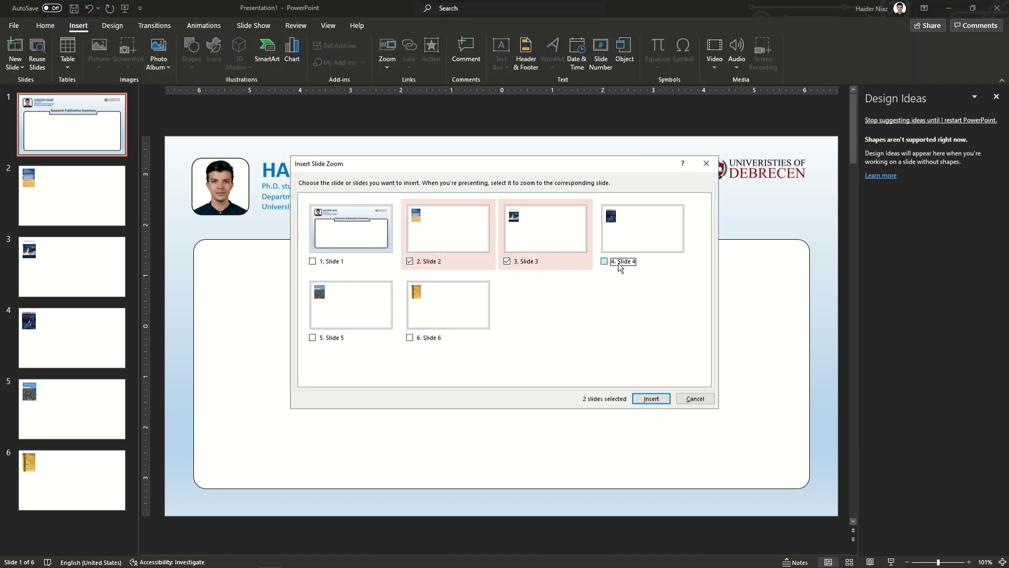
{"action": "left_click", "coordinate": [606, 261]}
{"action": "left_click", "coordinate": [314, 338]}
{"action": "left_click", "coordinate": [410, 338]}
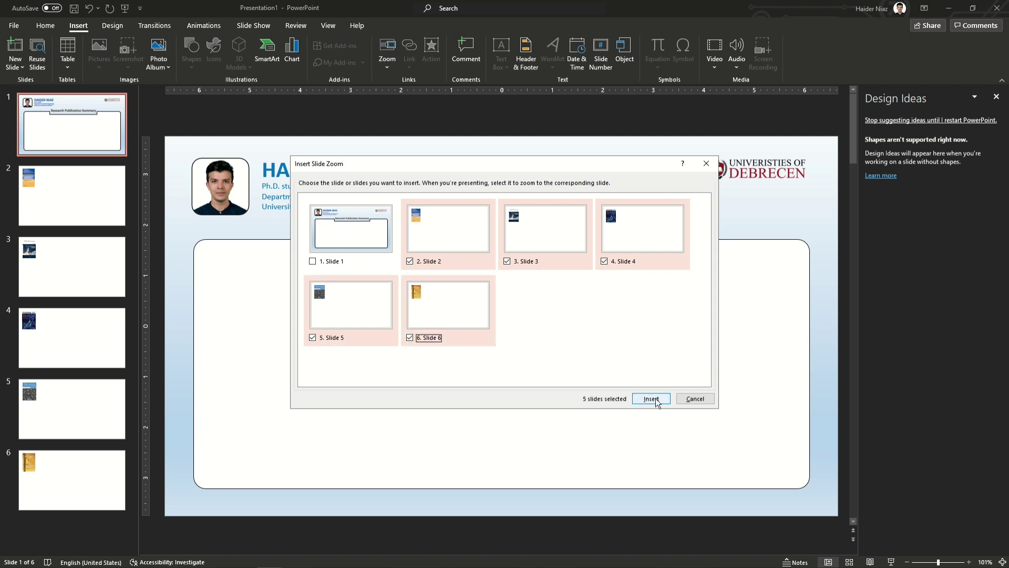
{"action": "left_click", "coordinate": [652, 399]}
Step: Move the five zoom thumbnails into the panel, spread them in a row, and reselect them all
{"action": "left_click_drag", "start_coordinate": [651, 395], "coordinate": [850, 303]}
{"action": "left_click", "coordinate": [721, 180]}
{"action": "left_click_drag", "start_coordinate": [605, 363], "coordinate": [745, 330]}
{"action": "left_click_drag", "start_coordinate": [520, 353], "coordinate": [581, 332]}
{"action": "left_click_drag", "start_coordinate": [484, 325], "coordinate": [513, 329]}
{"action": "left_click_drag", "start_coordinate": [453, 300], "coordinate": [266, 296]}
{"action": "left_click_drag", "start_coordinate": [554, 333], "coordinate": [456, 321]}
{"action": "left_click", "coordinate": [456, 321], "text": "shift"}
{"action": "left_click", "coordinate": [598, 312], "text": "shift"}
{"action": "left_click", "coordinate": [731, 302], "text": "shift"}
{"action": "left_click", "coordinate": [883, 301], "text": "shift"}
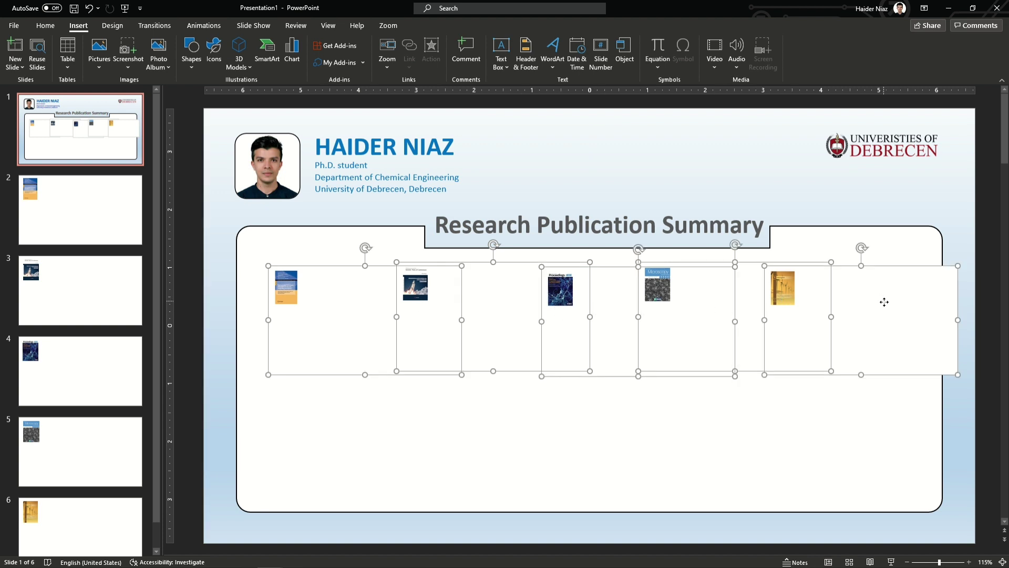
Step: Preview the new zooms in a quick slide show, then return to the summary slide
{"action": "left_click", "coordinate": [387, 26]}
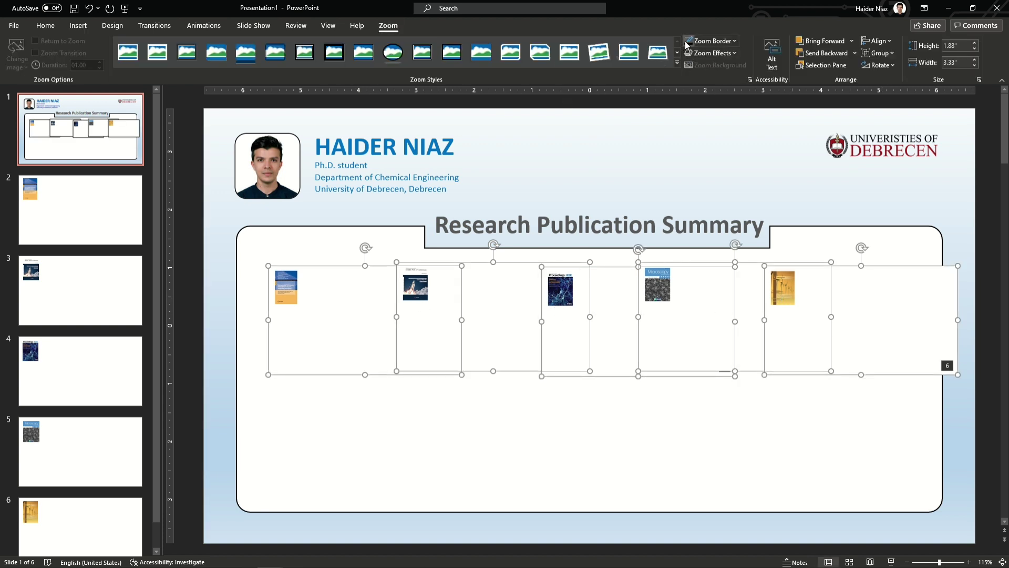
{"action": "left_click", "coordinate": [711, 150]}
{"action": "left_click", "coordinate": [350, 298]}
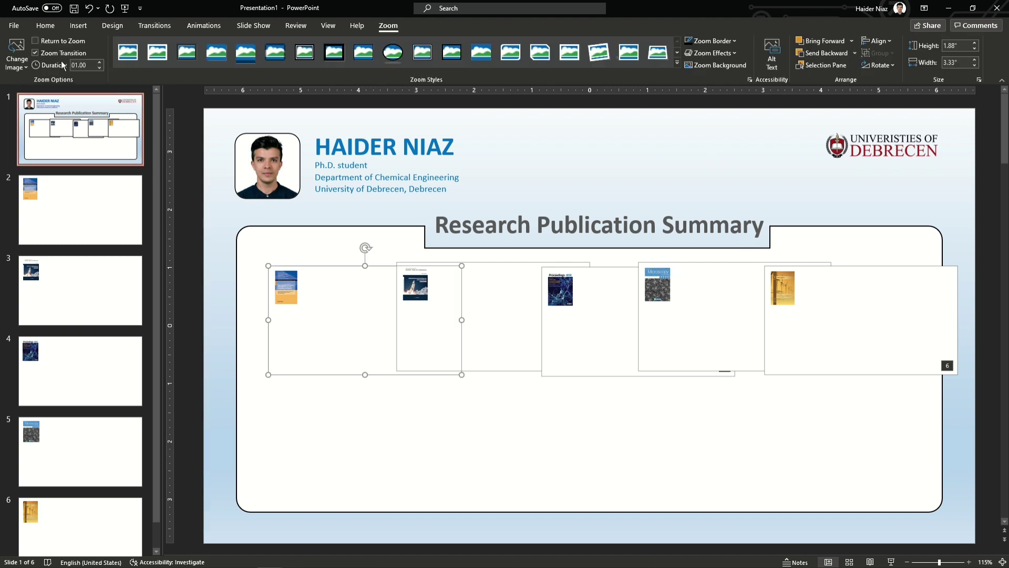
{"action": "left_click", "coordinate": [220, 282]}
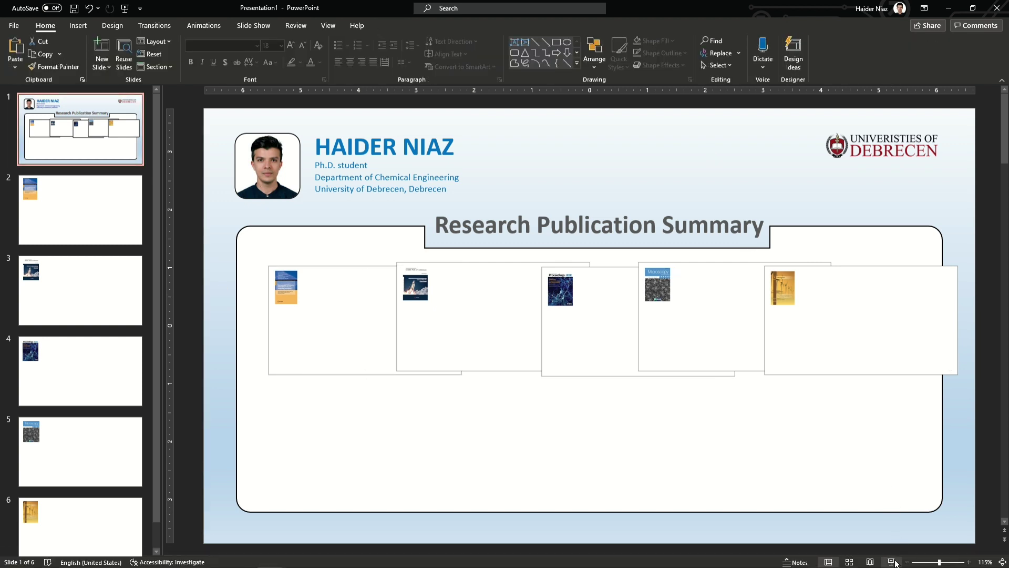
{"action": "left_click", "coordinate": [892, 562]}
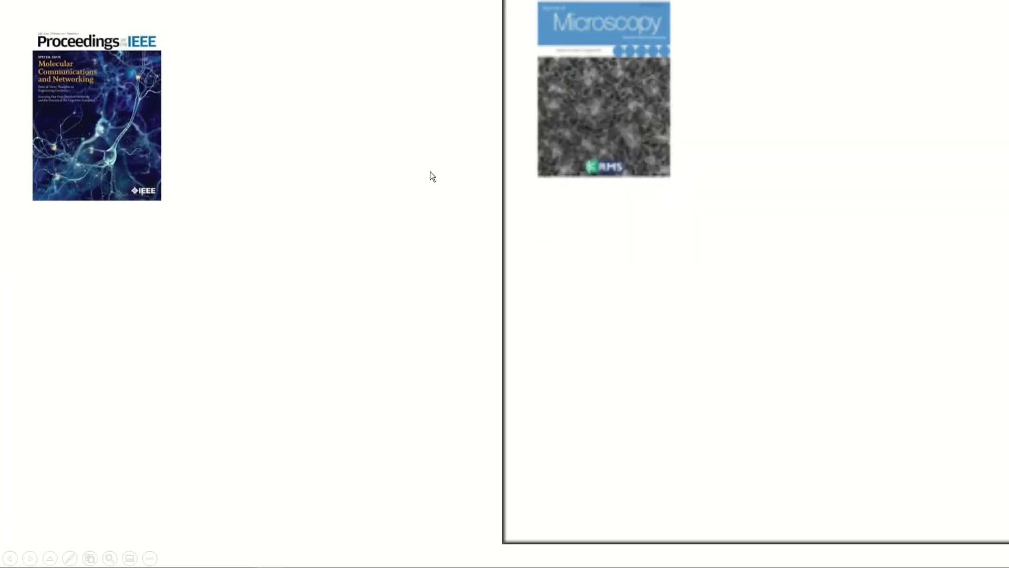
{"action": "left_click", "coordinate": [430, 171]}
{"action": "key", "text": "Escape"}
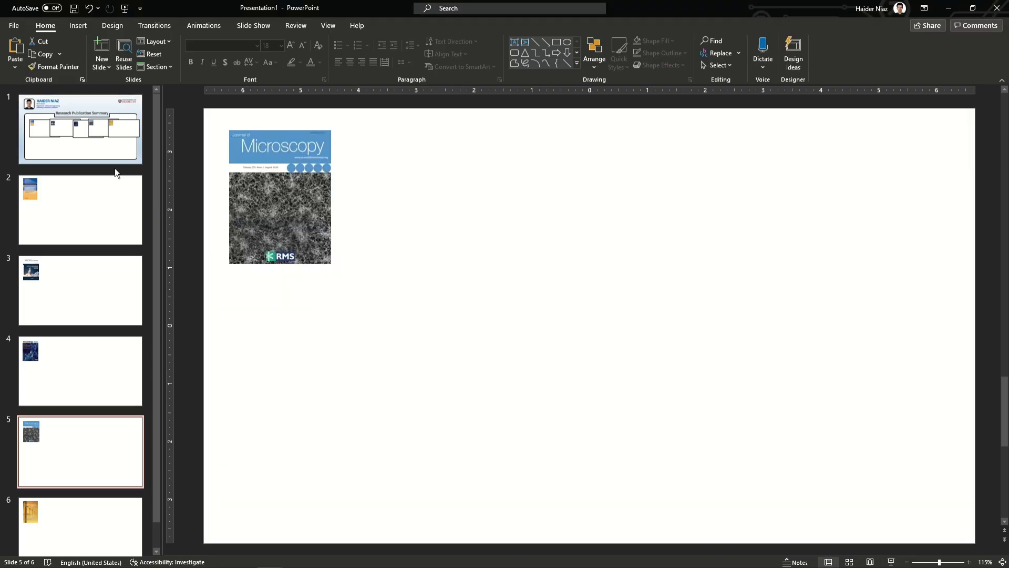
{"action": "left_click", "coordinate": [475, 307]}
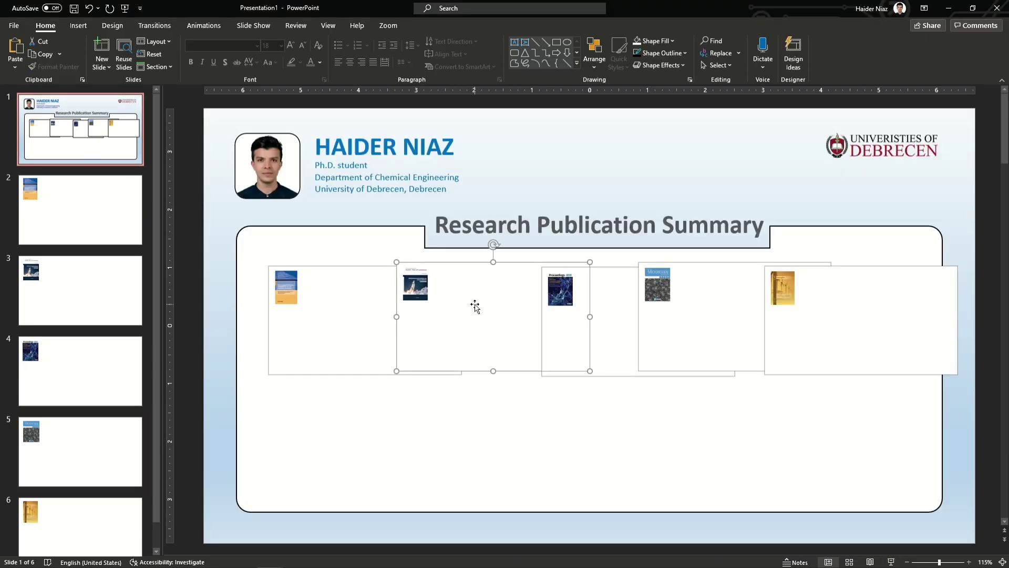
Step: Turn on Return to Zoom for the publication slide zooms
{"action": "left_click", "coordinate": [388, 25]}
{"action": "key", "text": "Tab"}
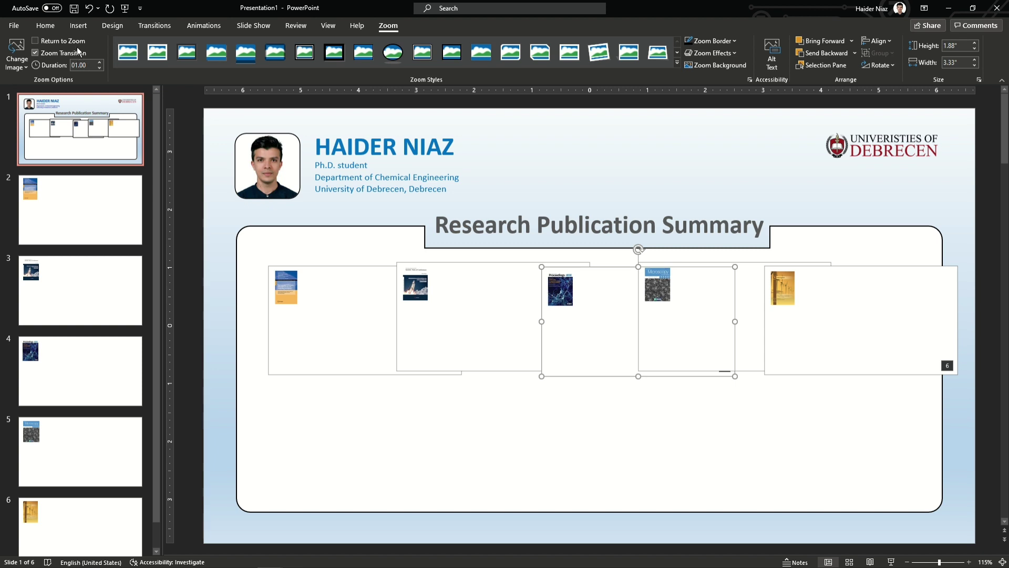
{"action": "left_click", "coordinate": [716, 338]}
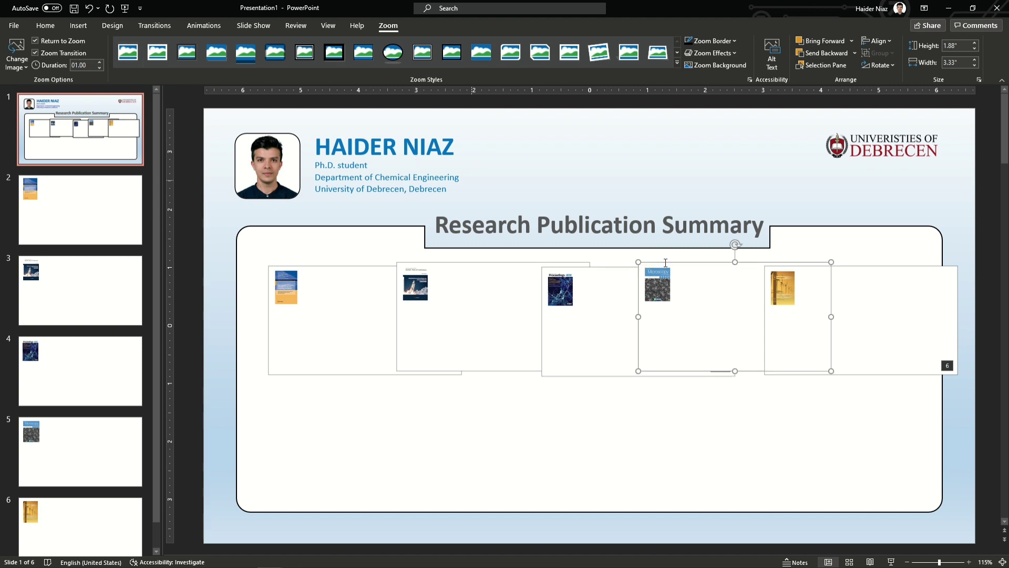
{"action": "left_click", "coordinate": [885, 322]}
{"action": "left_click", "coordinate": [72, 43]}
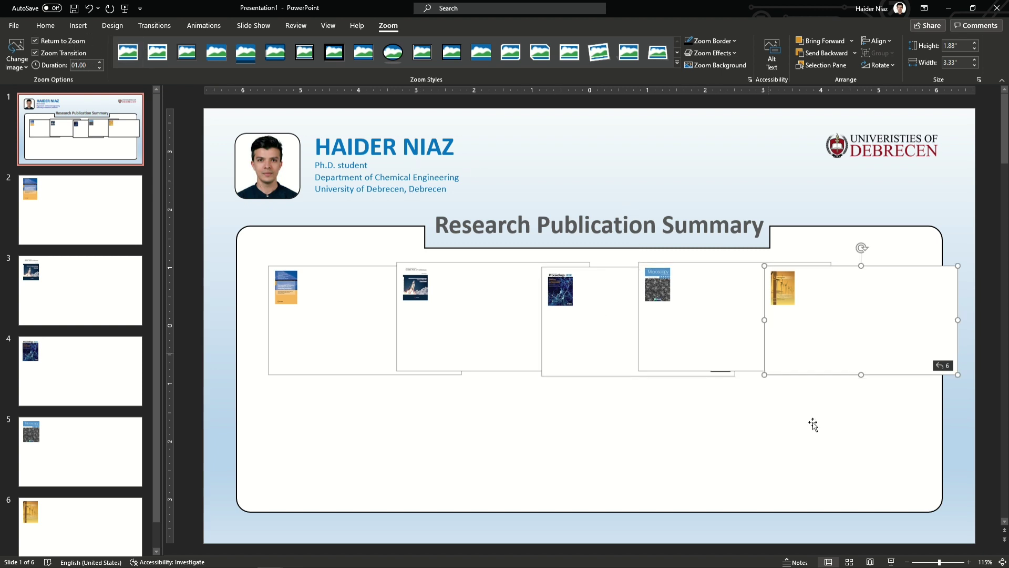
Step: Run the slide show, zooming into the first and third publications and back to the summary
{"action": "left_click", "coordinate": [893, 562]}
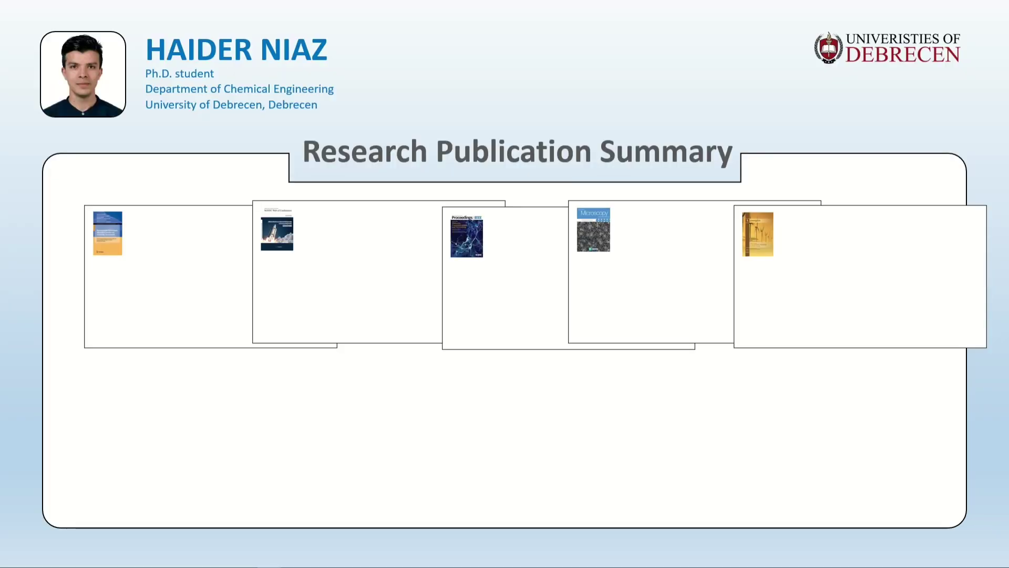
{"action": "left_click", "coordinate": [191, 246]}
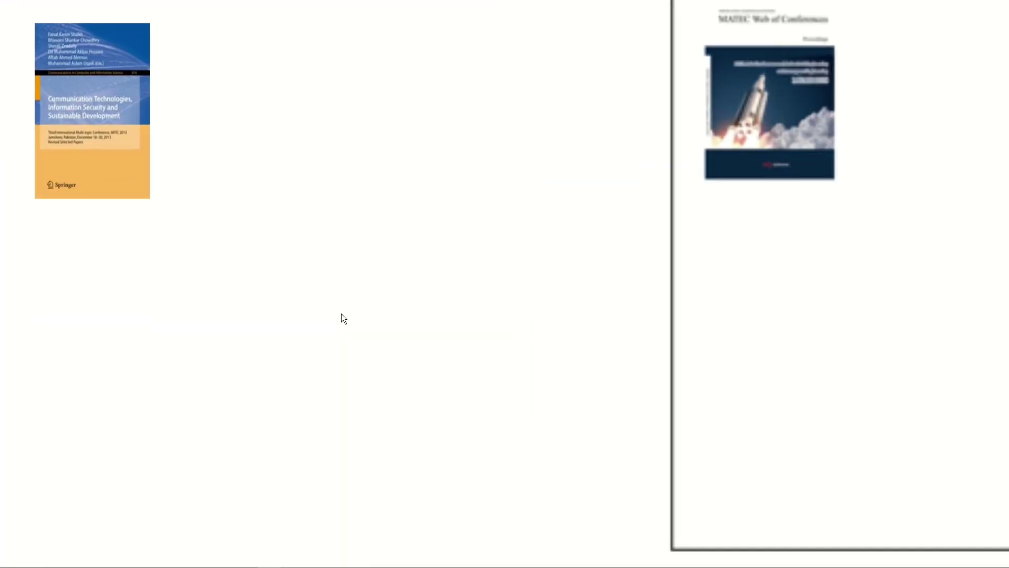
{"action": "left_click", "coordinate": [343, 169]}
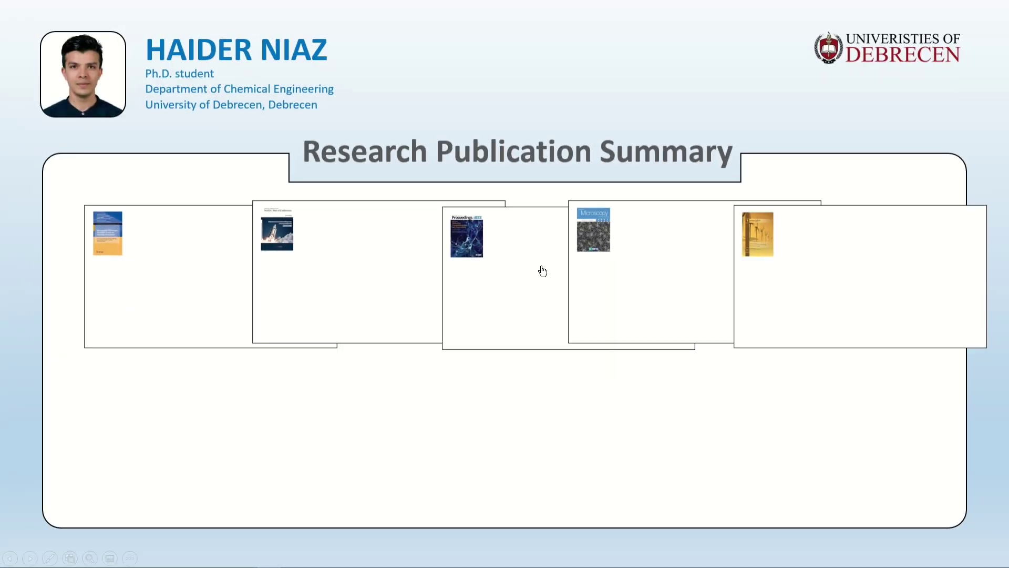
{"action": "left_click", "coordinate": [541, 267]}
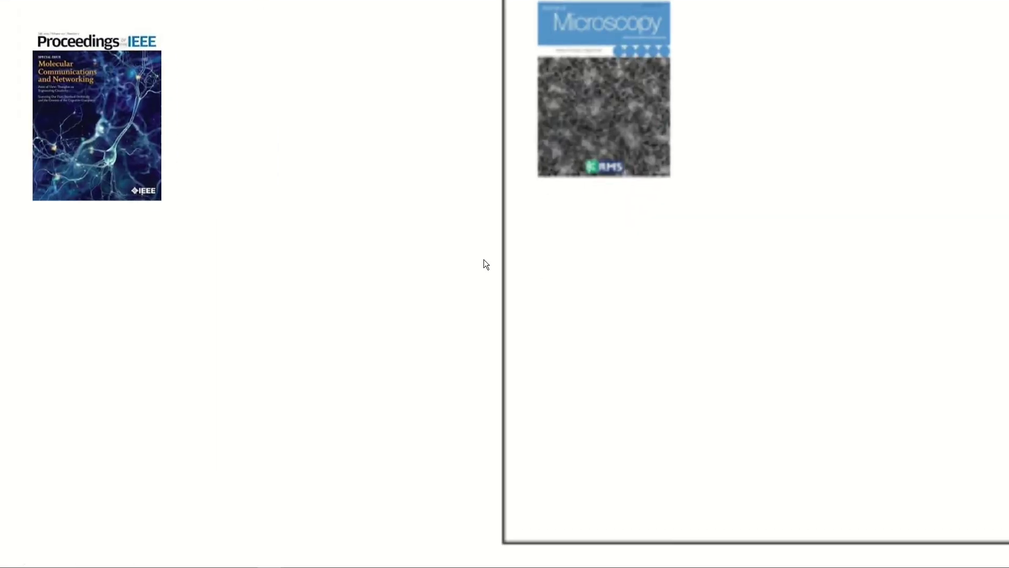
{"action": "left_click", "coordinate": [484, 260]}
{"action": "key", "text": "Escape"}
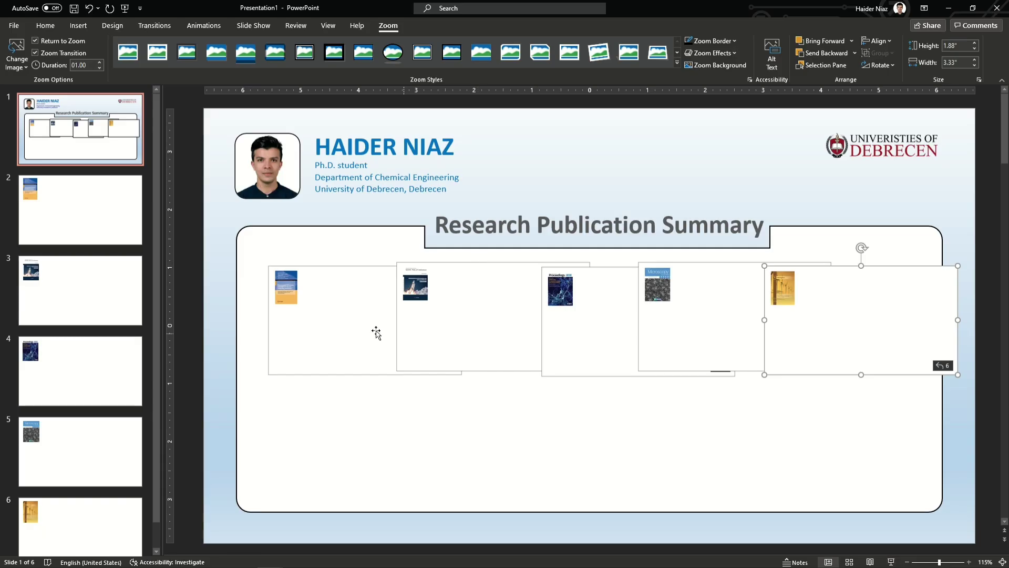
{"action": "left_click", "coordinate": [350, 313]}
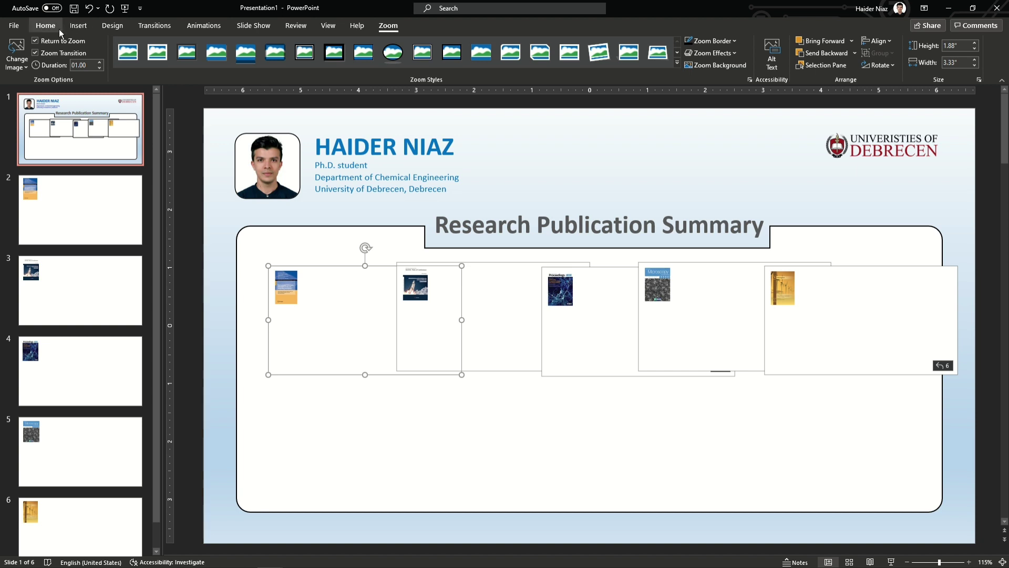
Step: Replace the first zoom's picture with the Springer cover (file 1) and shift it left
{"action": "left_click", "coordinate": [17, 62]}
{"action": "left_click", "coordinate": [39, 87]}
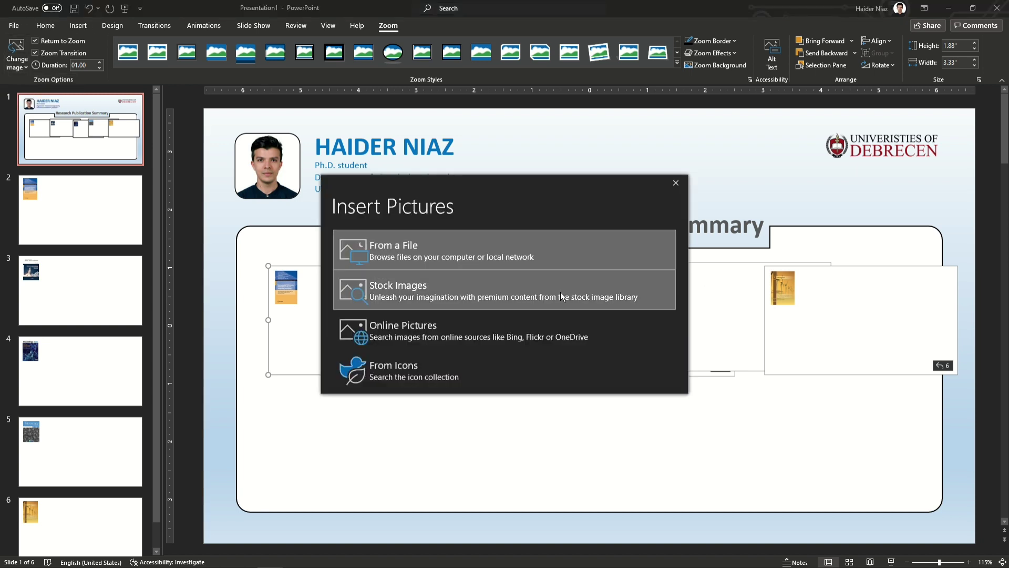
{"action": "left_click", "coordinate": [467, 244]}
{"action": "left_click", "coordinate": [217, 92]}
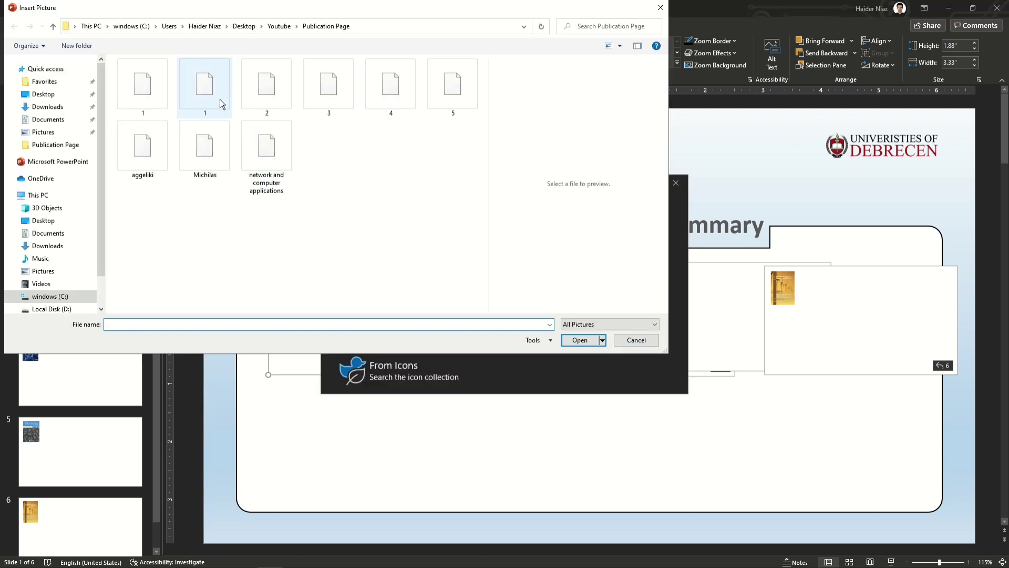
{"action": "left_click", "coordinate": [583, 343]}
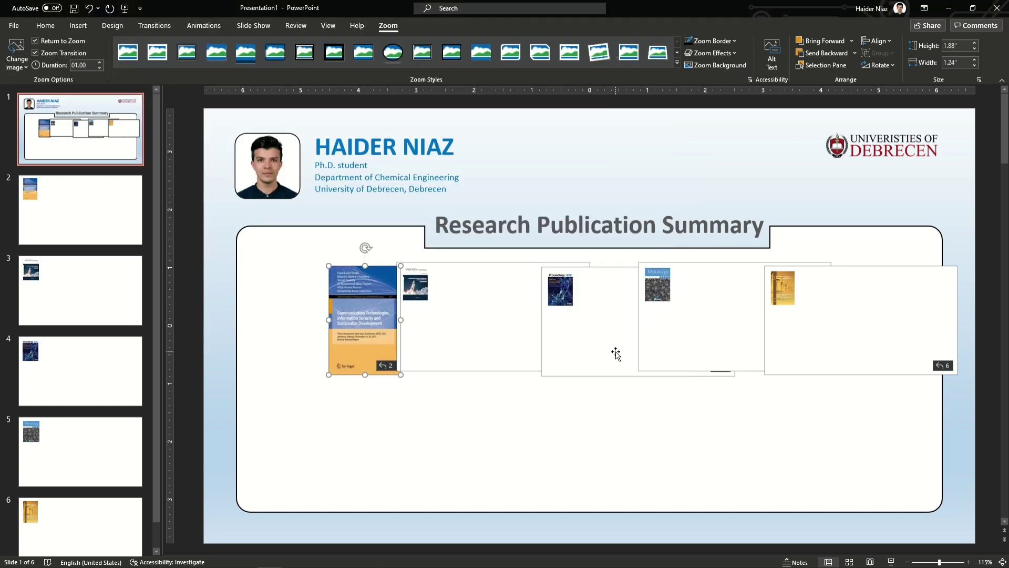
{"action": "left_click_drag", "start_coordinate": [383, 318], "coordinate": [326, 314]}
Step: Give the second zoom the MATEC cover image from file 2
{"action": "left_click", "coordinate": [486, 340]}
{"action": "left_click", "coordinate": [17, 53]}
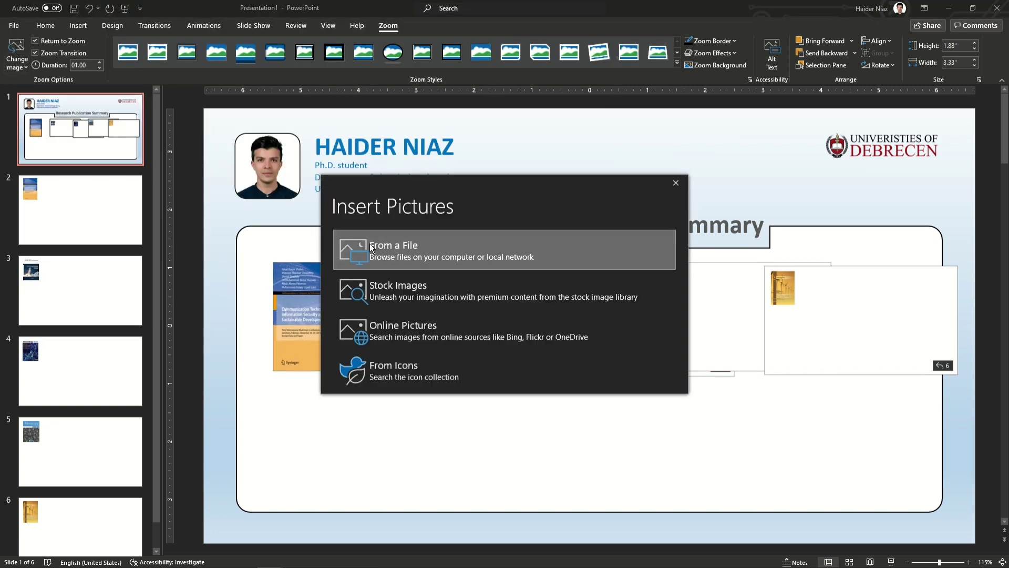
{"action": "left_click", "coordinate": [379, 253]}
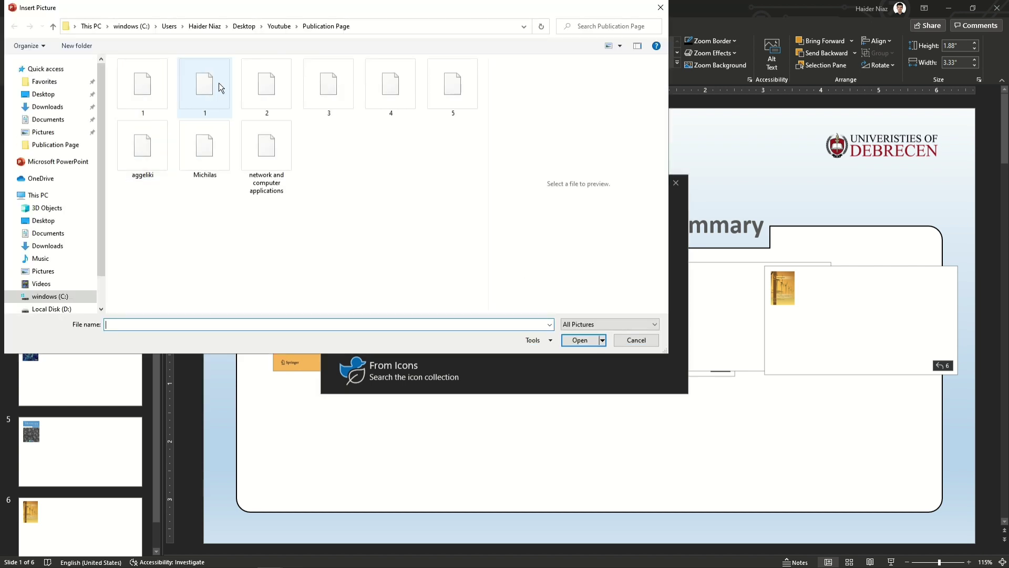
{"action": "left_click", "coordinate": [267, 87]}
{"action": "left_click", "coordinate": [580, 341]}
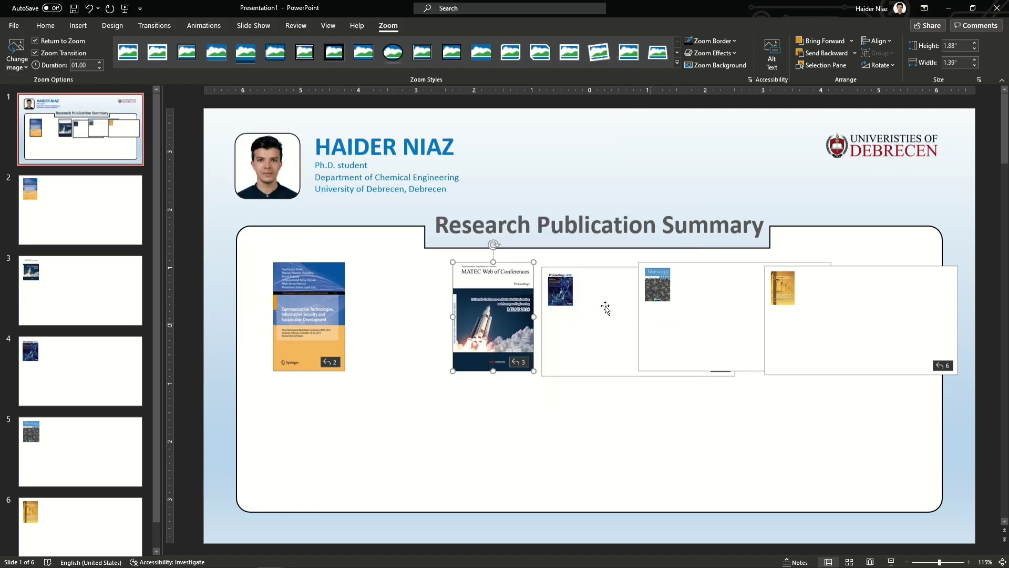
Step: Give the next zoom the Microscopy cover from file 4 and nudge it slightly
{"action": "left_click", "coordinate": [552, 327]}
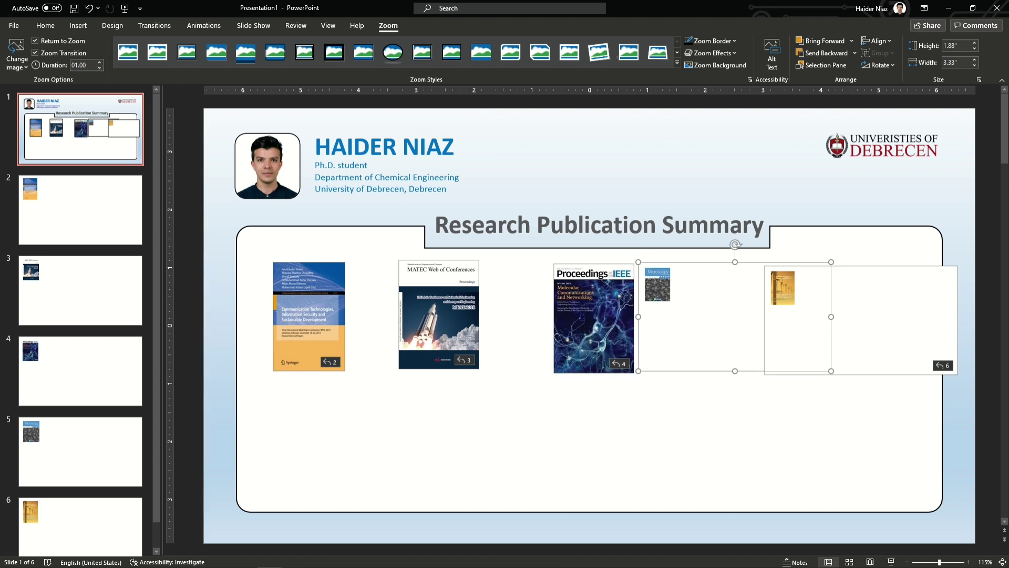
{"action": "left_click", "coordinate": [24, 48]}
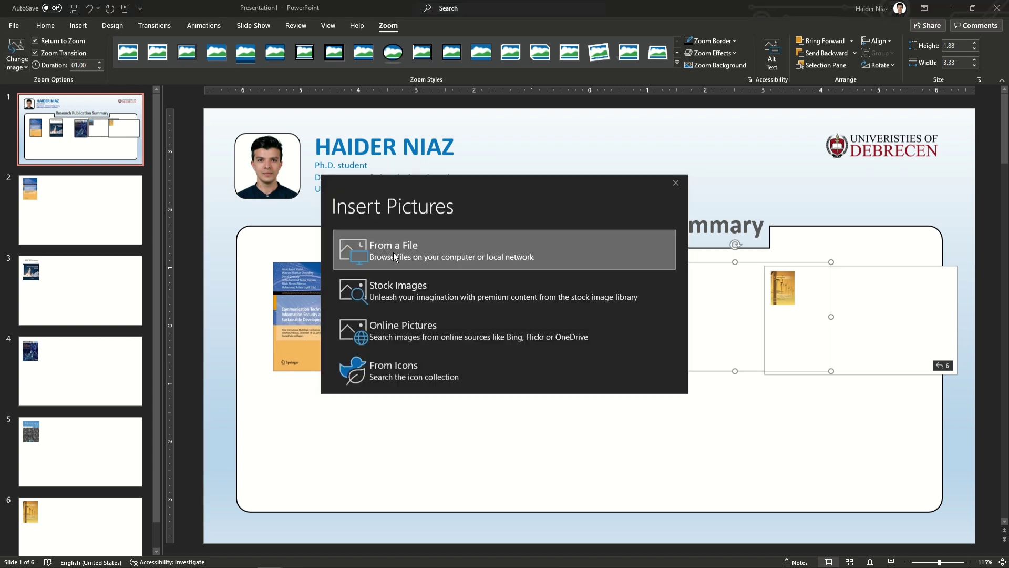
{"action": "left_click", "coordinate": [393, 252]}
{"action": "left_click", "coordinate": [398, 94]}
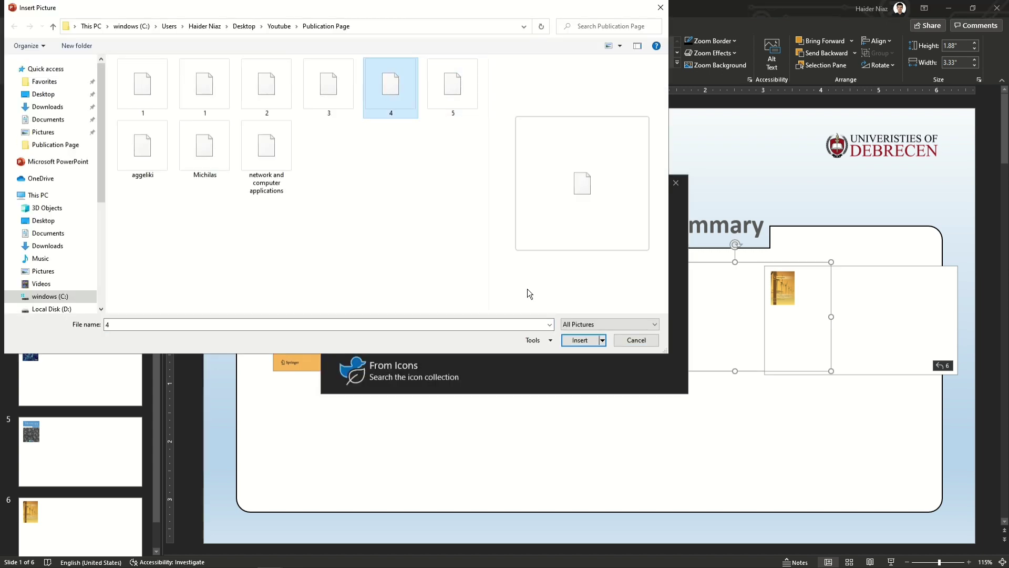
{"action": "left_click", "coordinate": [575, 340]}
{"action": "left_click_drag", "start_coordinate": [730, 341], "coordinate": [719, 339]}
Step: Set the slide 6 zoom's picture to the energies journal cover file
{"action": "left_click", "coordinate": [800, 338]}
{"action": "left_click", "coordinate": [16, 51]}
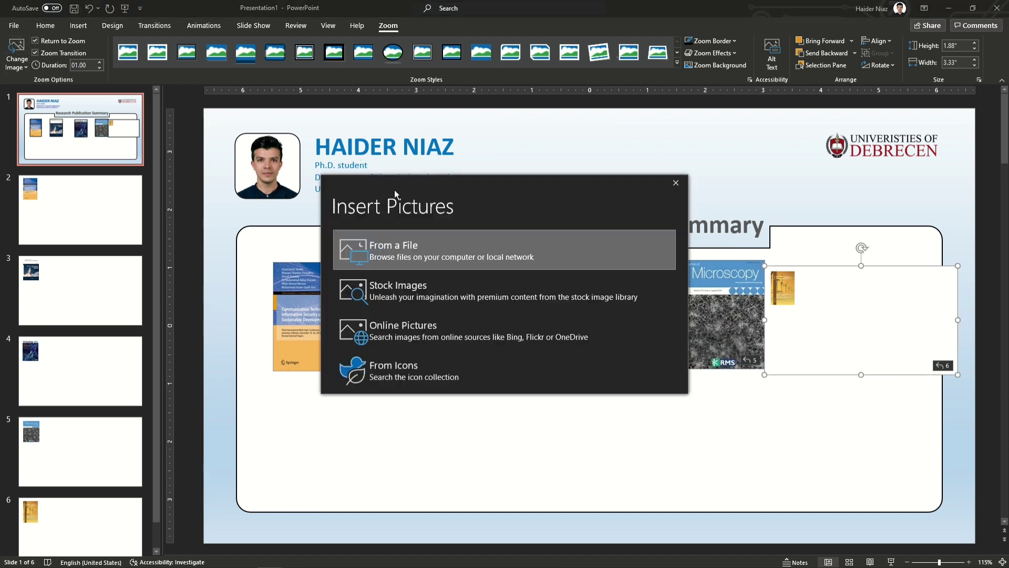
{"action": "left_click", "coordinate": [416, 243]}
{"action": "left_click", "coordinate": [451, 91]}
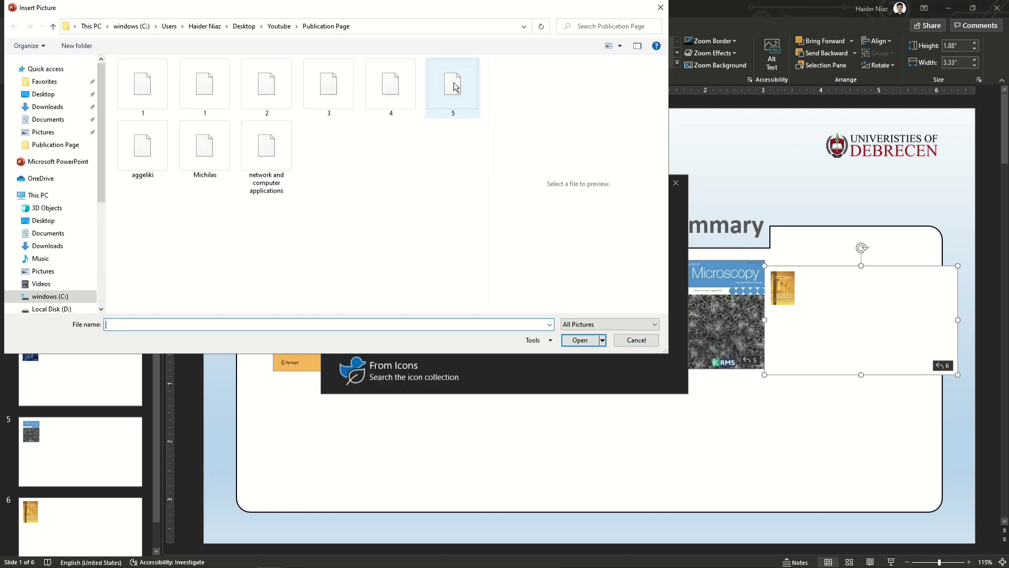
{"action": "left_click", "coordinate": [578, 342]}
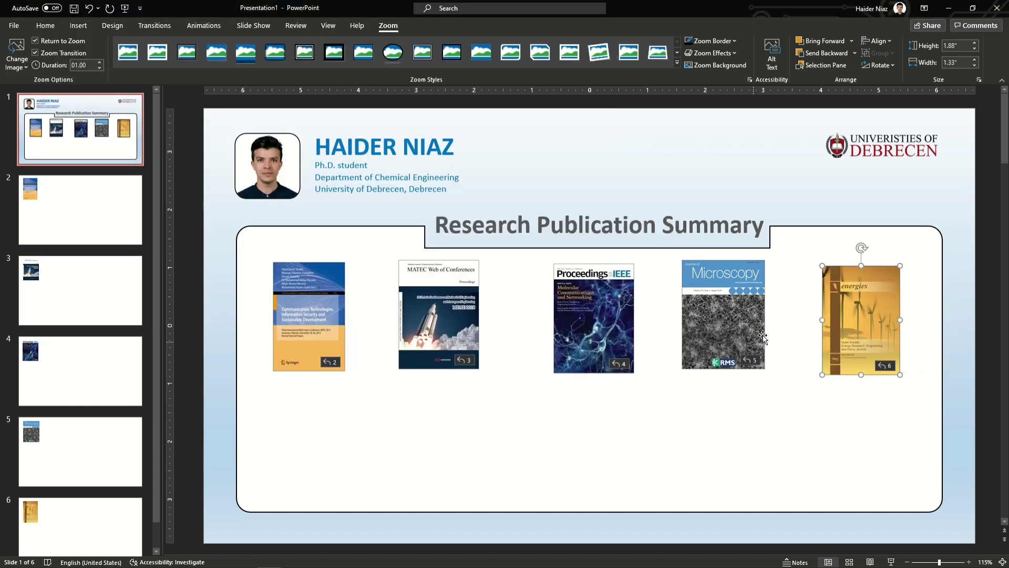
Step: Draw a tall rounded rectangle over the first cover and adjust its corner rounding
{"action": "left_click_drag", "start_coordinate": [456, 316], "coordinate": [495, 322]}
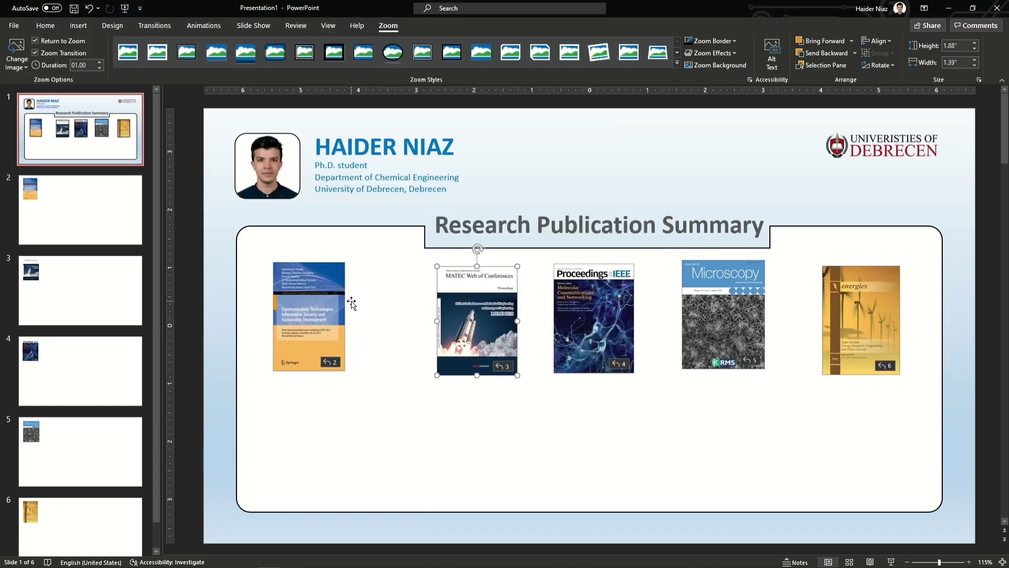
{"action": "left_click", "coordinate": [78, 26]}
{"action": "left_click", "coordinate": [191, 53]}
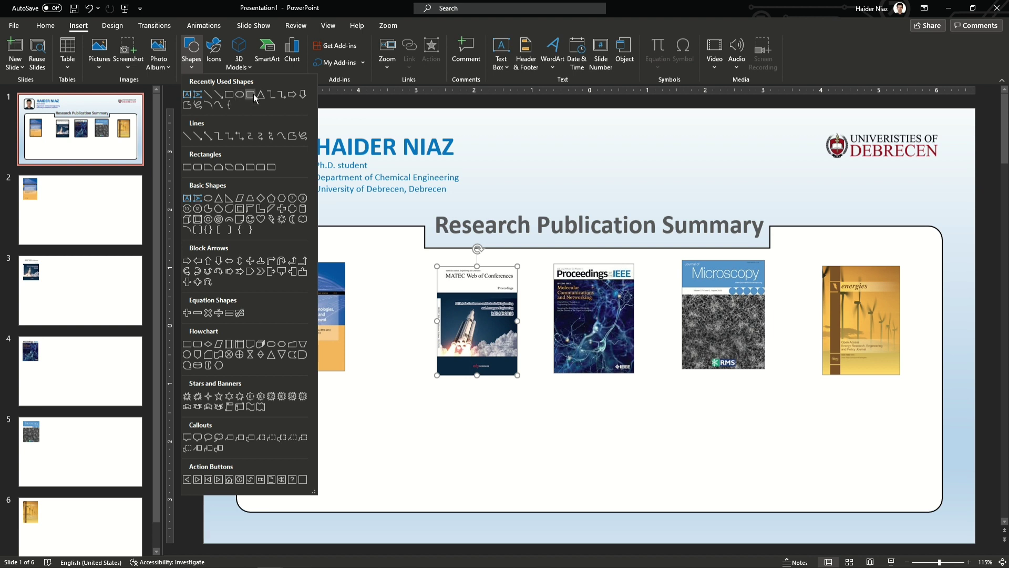
{"action": "left_click", "coordinate": [252, 96]}
{"action": "left_click_drag", "start_coordinate": [261, 272], "coordinate": [374, 495]}
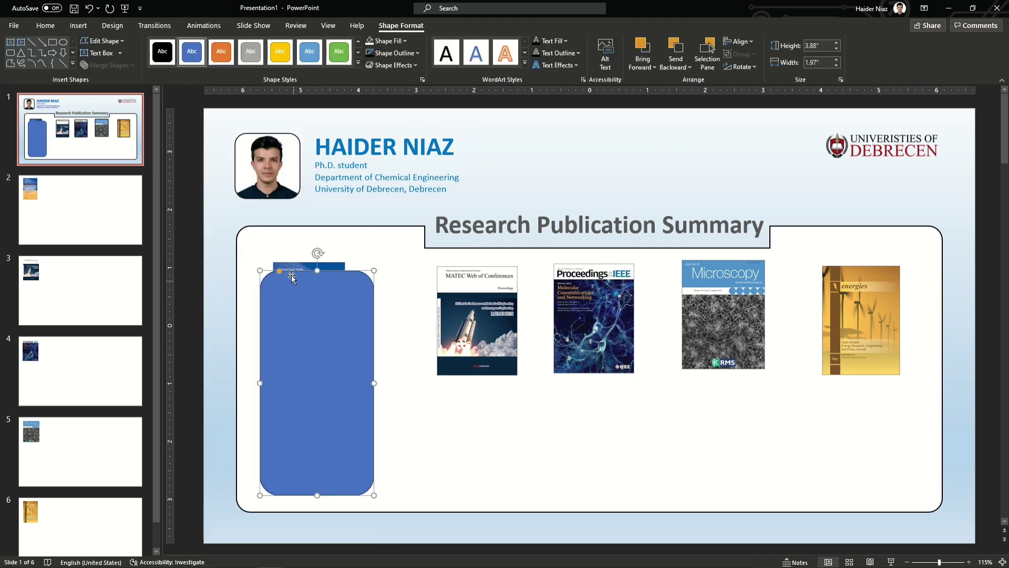
{"action": "left_click_drag", "start_coordinate": [281, 273], "coordinate": [272, 270]}
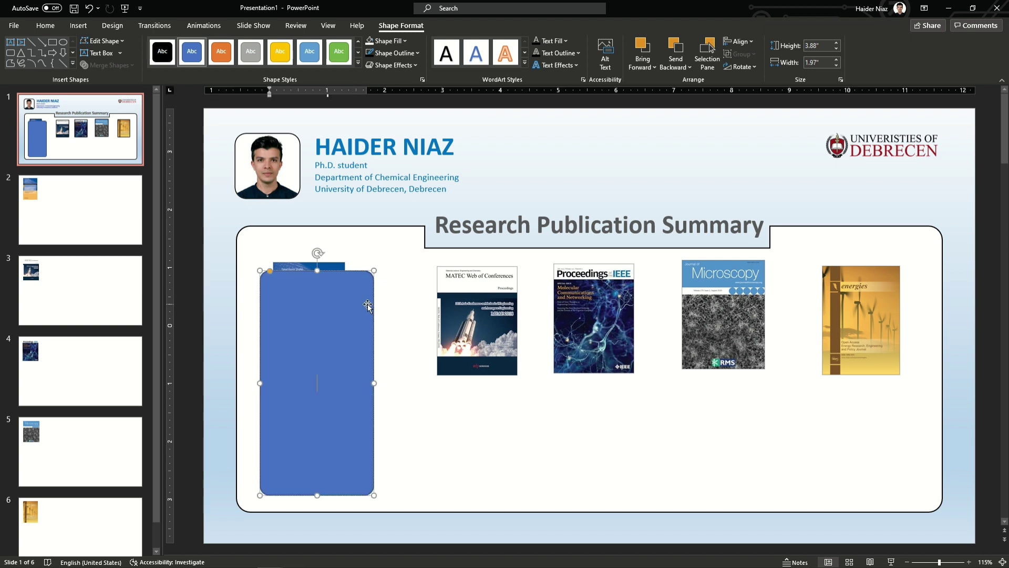
Step: Size the rectangle to 4.03" high by 2.06" wide and position it
{"action": "type", "text": "4.03"}
{"action": "key", "text": "Return"}
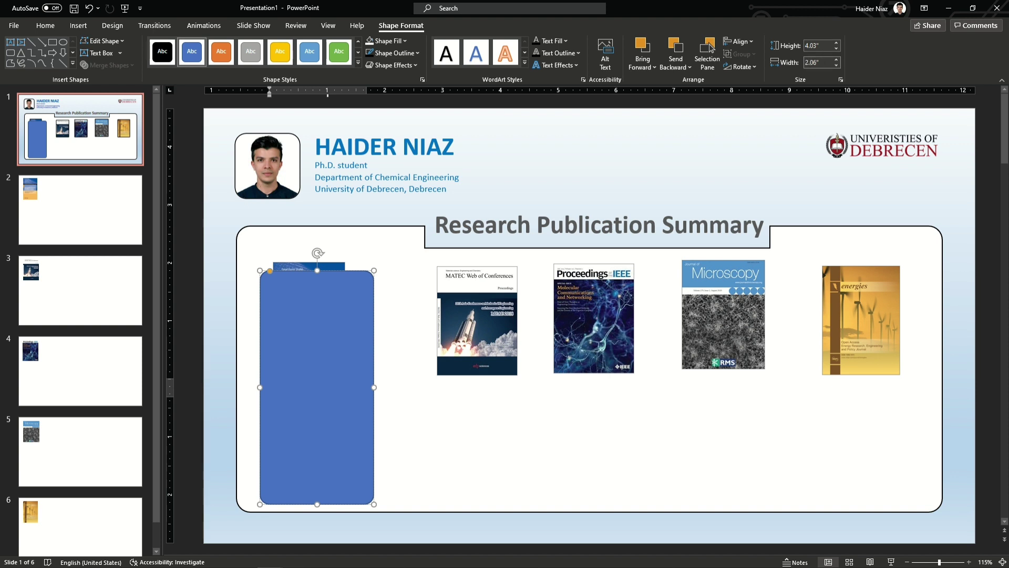
{"action": "type", "text": "2.06"}
{"action": "key", "text": "Return"}
{"action": "left_click_drag", "start_coordinate": [318, 353], "coordinate": [313, 345]}
{"action": "left_click_drag", "start_coordinate": [321, 290], "coordinate": [322, 302]}
Step: Send the rectangle behind the first journal cover
{"action": "left_click", "coordinate": [330, 269]}
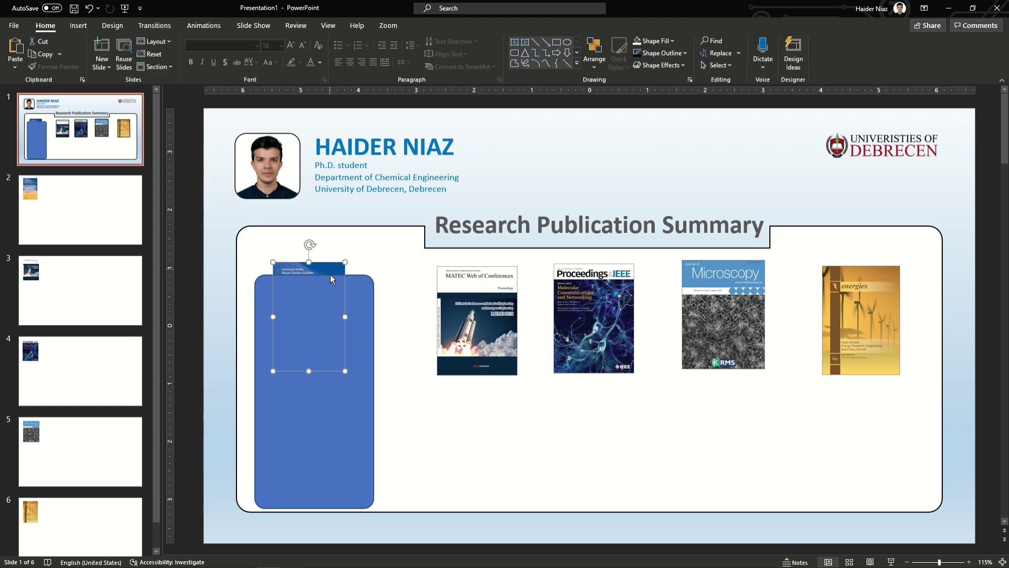
{"action": "right_click", "coordinate": [330, 269]}
{"action": "left_click", "coordinate": [382, 418]}
{"action": "left_click", "coordinate": [332, 410]}
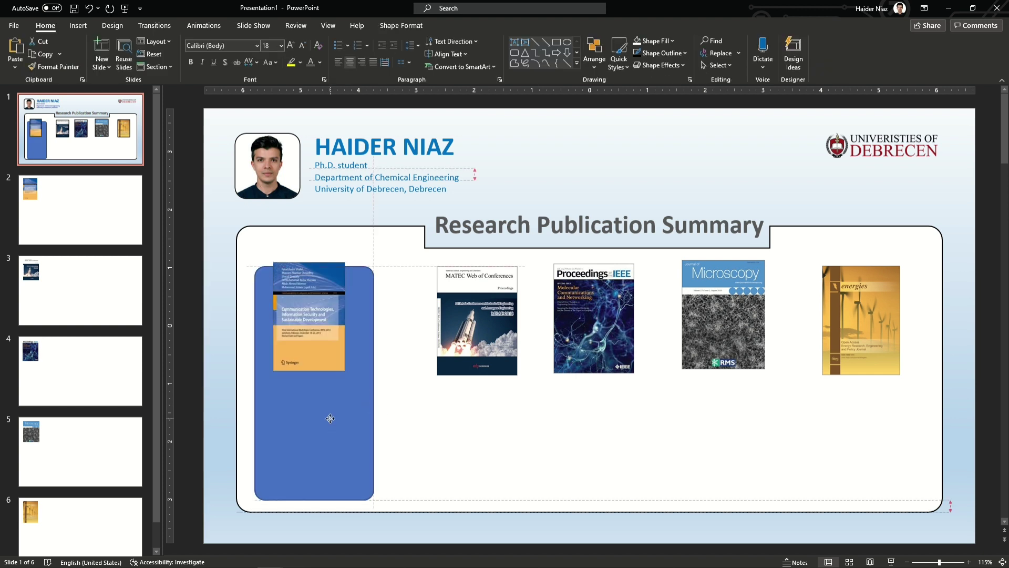
Step: Enlarge all five journal covers to 2.31" tall and nudge the first cover into place
{"action": "left_click", "coordinate": [320, 343]}
{"action": "left_click", "coordinate": [517, 328], "text": "shift"}
{"action": "left_click", "coordinate": [605, 321], "text": "shift"}
{"action": "left_click", "coordinate": [724, 315], "text": "shift"}
{"action": "left_click", "coordinate": [852, 269], "text": "shift"}
{"action": "left_click", "coordinate": [393, 28]}
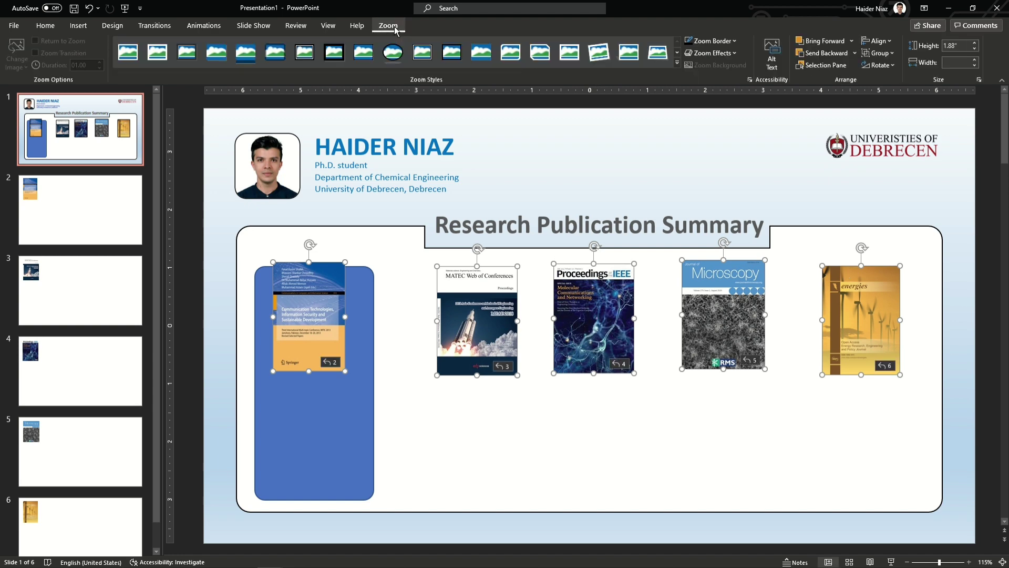
{"action": "key", "text": "Return"}
{"action": "left_click", "coordinate": [315, 447]}
{"action": "left_click", "coordinate": [321, 368]}
{"action": "left_click_drag", "start_coordinate": [324, 359], "coordinate": [327, 364]}
Step: Remove the outline from the rounded rectangle card
{"action": "left_click", "coordinate": [367, 347]}
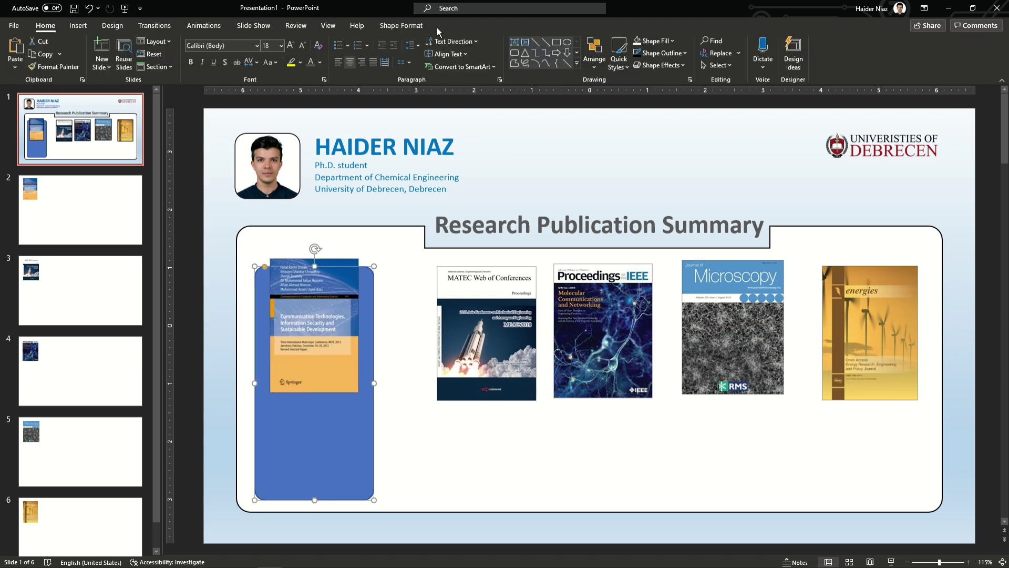
{"action": "left_click", "coordinate": [401, 26]}
{"action": "left_click", "coordinate": [394, 53]}
{"action": "left_click", "coordinate": [378, 169]}
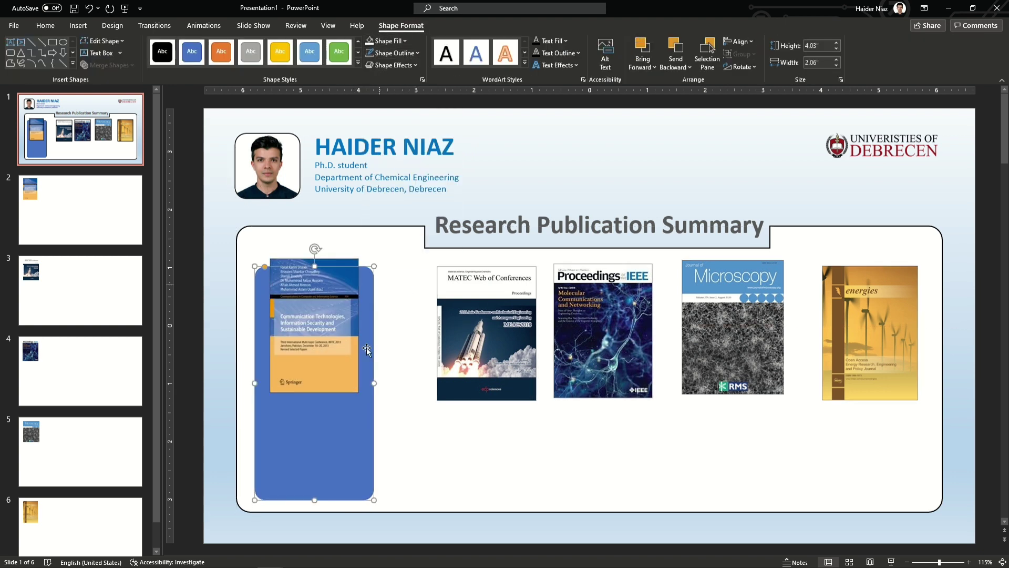
{"action": "left_click", "coordinate": [387, 41]}
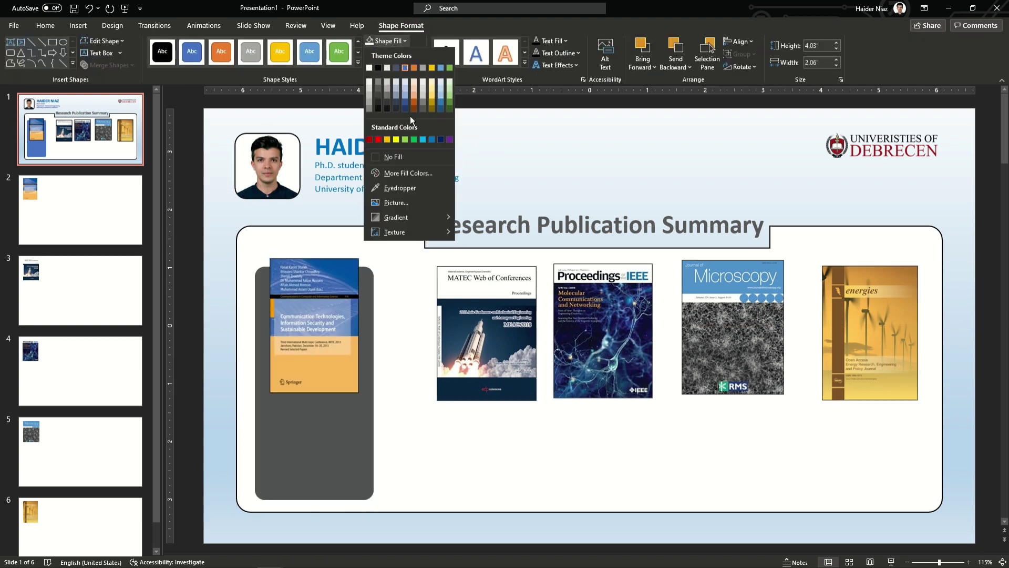
Step: Fill the card Orange, Accent 2, Lighter 80% and copy it to the right
{"action": "left_click", "coordinate": [416, 86]}
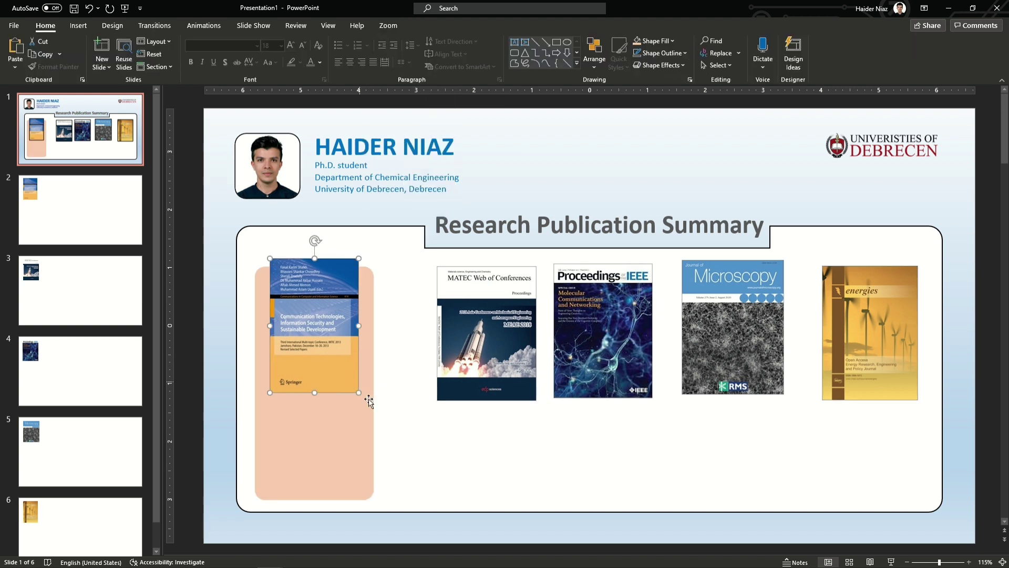
{"action": "left_click_drag", "start_coordinate": [352, 439], "coordinate": [487, 431]}
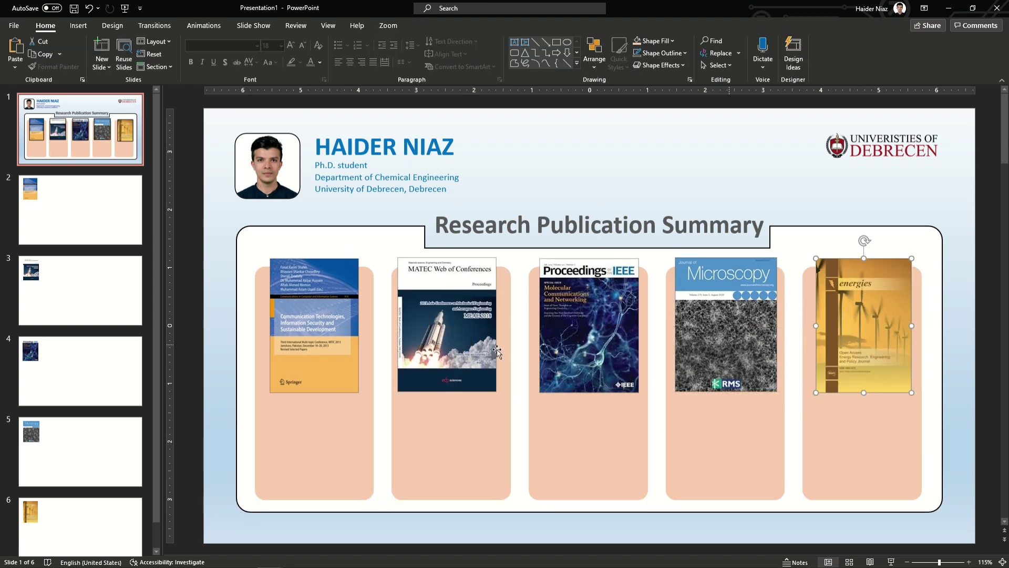
{"action": "left_click_drag", "start_coordinate": [323, 341], "coordinate": [323, 339]}
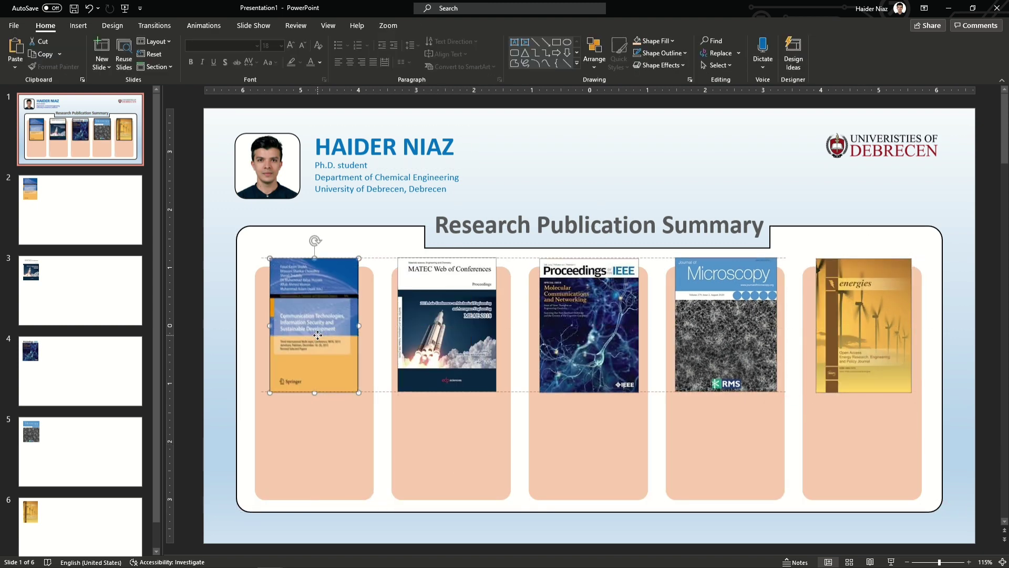
Step: Top-align all five journal covers
{"action": "left_click", "coordinate": [434, 342], "text": "shift"}
{"action": "left_click", "coordinate": [589, 325], "text": "shift"}
{"action": "left_click", "coordinate": [717, 339], "text": "shift"}
{"action": "left_click", "coordinate": [869, 342], "text": "shift"}
{"action": "left_click", "coordinate": [594, 52]}
{"action": "mouse_move", "coordinate": [620, 238]}
{"action": "left_click", "coordinate": [705, 292]}
Step: Centre the energies and Microscopy covers on their peach cards
{"action": "left_click", "coordinate": [856, 424]}
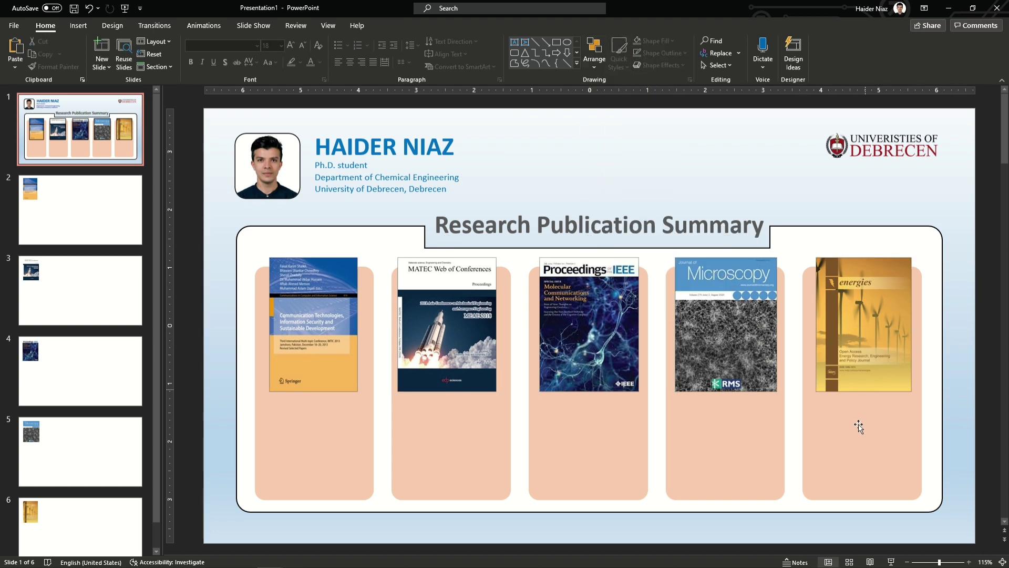
{"action": "left_click", "coordinate": [866, 359], "text": "shift"}
{"action": "left_click", "coordinate": [595, 52]}
{"action": "mouse_move", "coordinate": [645, 239]}
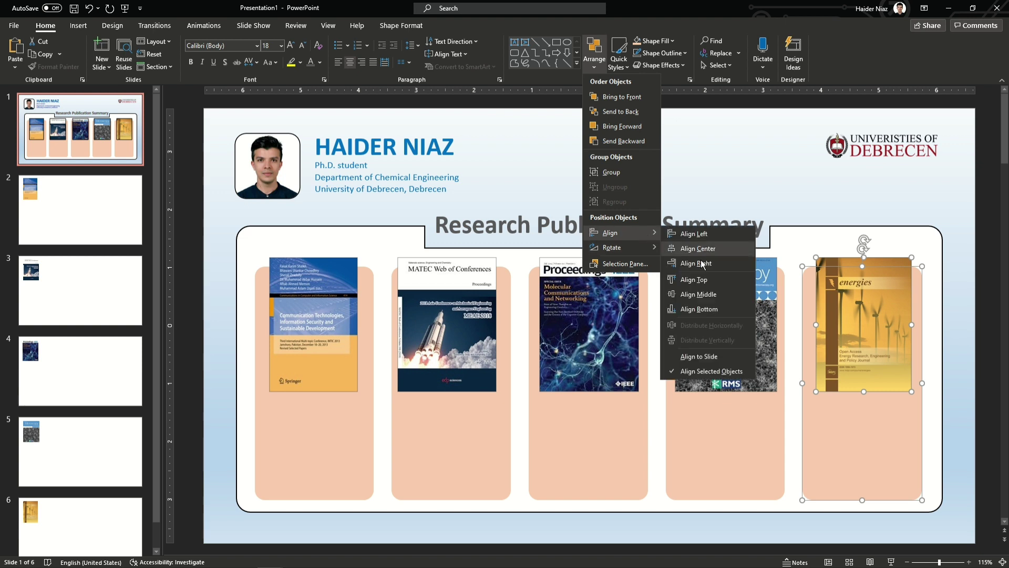
{"action": "left_click", "coordinate": [694, 249]}
{"action": "left_click", "coordinate": [728, 432]}
{"action": "left_click", "coordinate": [726, 326], "text": "shift"}
{"action": "left_click", "coordinate": [594, 52]}
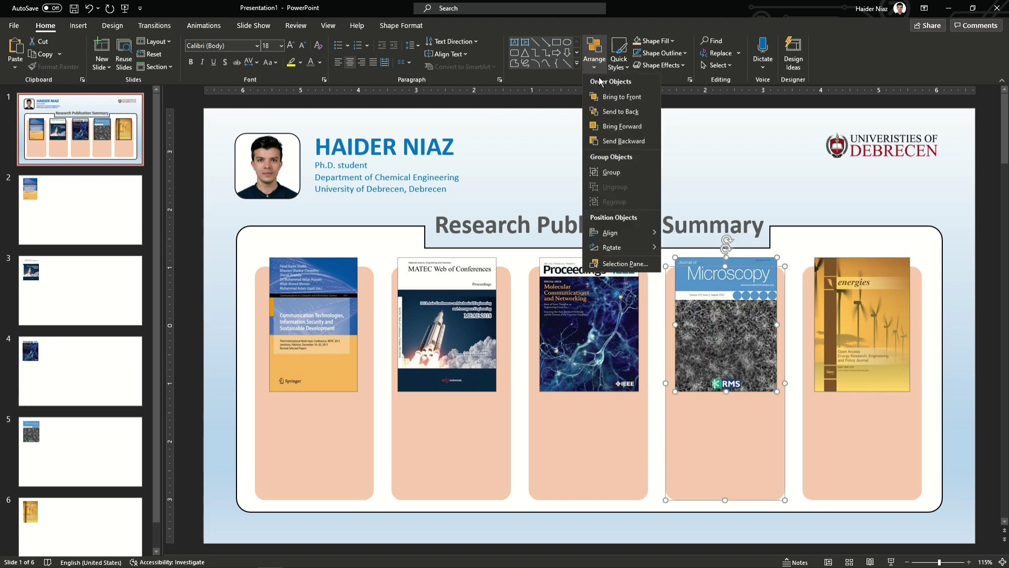
{"action": "left_click", "coordinate": [699, 250]}
Step: Centre the Proceedings and MATEC covers on their peach cards
{"action": "left_click", "coordinate": [595, 417]}
{"action": "left_click", "coordinate": [578, 305], "text": "shift"}
{"action": "left_click", "coordinate": [595, 52]}
{"action": "mouse_move", "coordinate": [631, 234]}
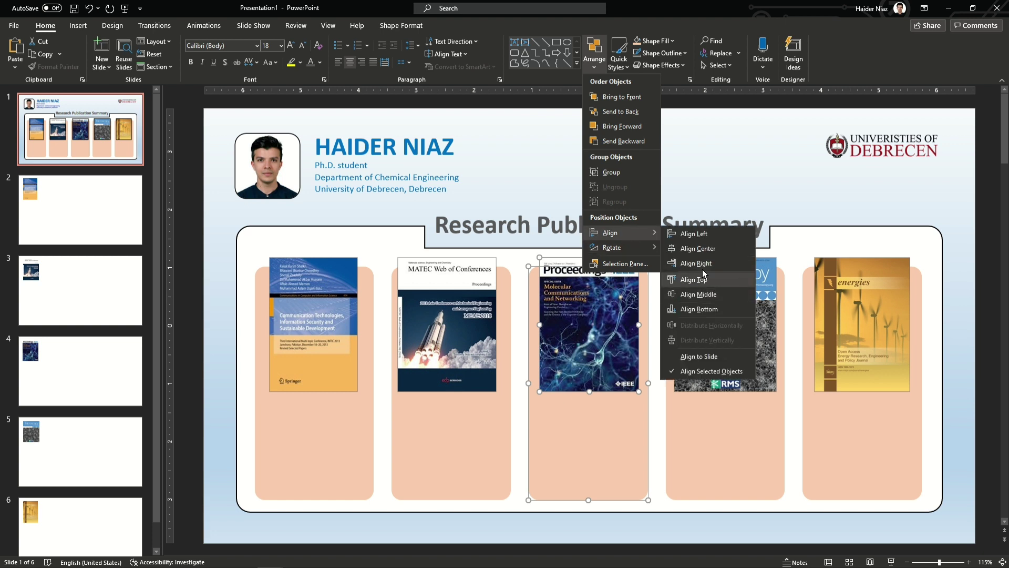
{"action": "left_click", "coordinate": [695, 249]}
{"action": "left_click", "coordinate": [453, 436]}
{"action": "left_click", "coordinate": [463, 362], "text": "shift"}
{"action": "left_click", "coordinate": [595, 53]}
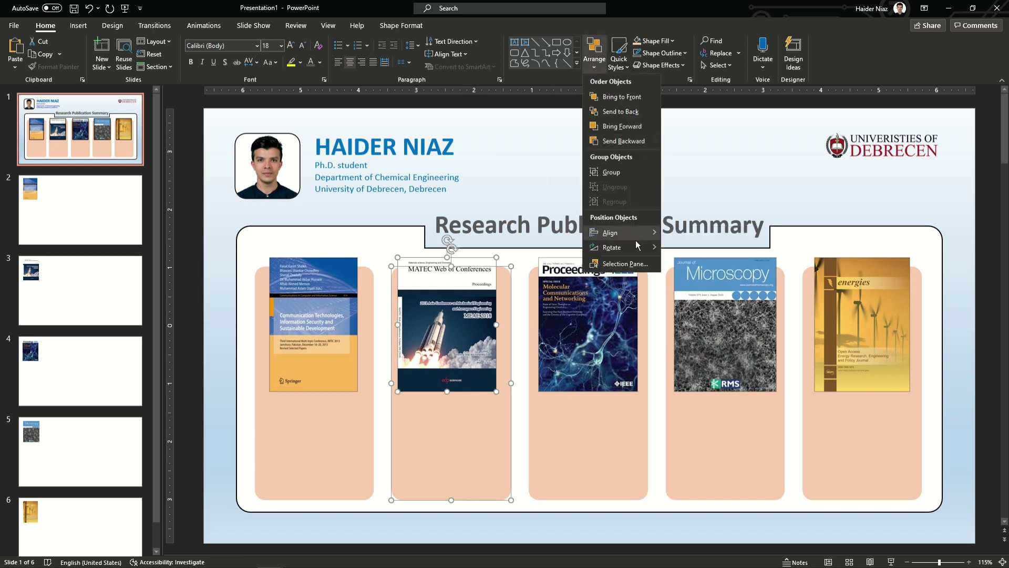
{"action": "left_click", "coordinate": [695, 249]}
Step: Leave the Springer cover's alignment unchanged and select the Ph.D. student text box
{"action": "left_click", "coordinate": [331, 407]}
{"action": "left_click", "coordinate": [322, 390], "text": "shift"}
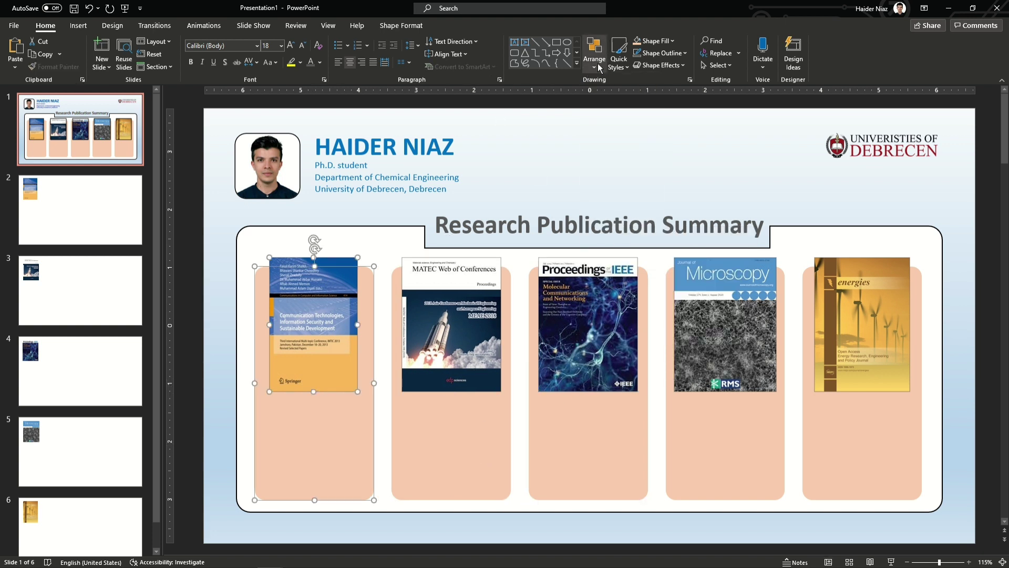
{"action": "left_click", "coordinate": [595, 52]}
{"action": "left_click", "coordinate": [695, 248]}
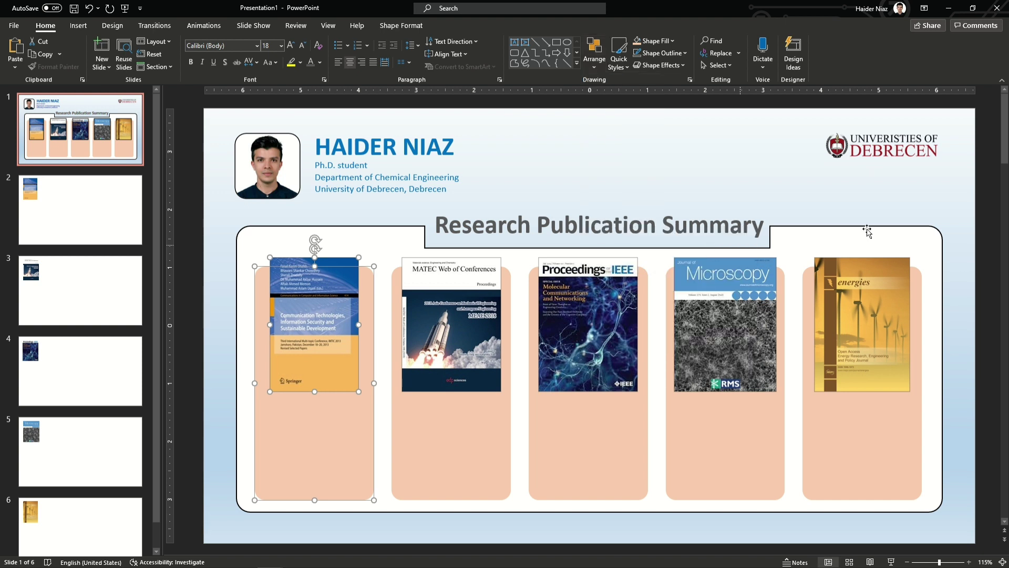
{"action": "left_click", "coordinate": [925, 208]}
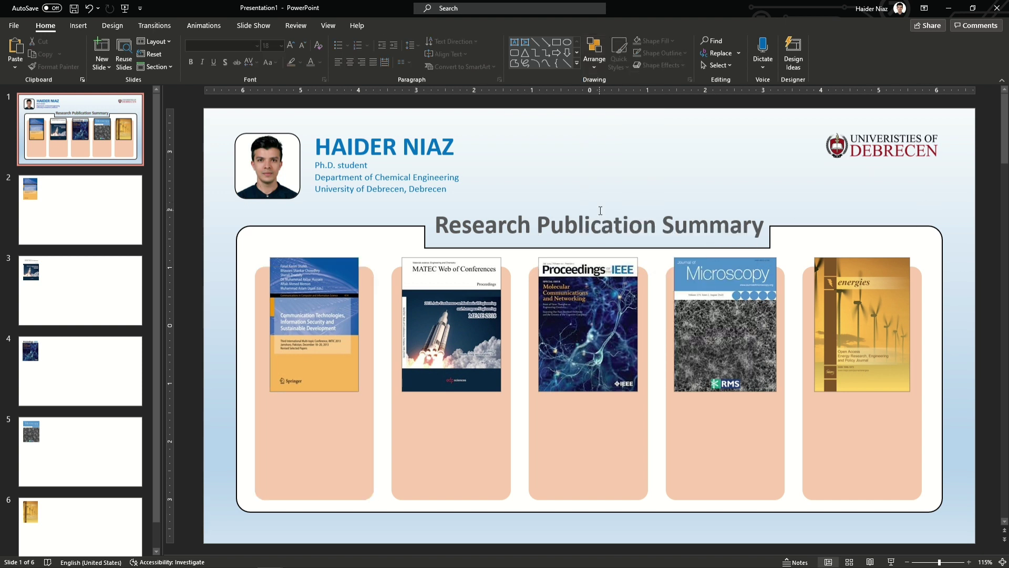
{"action": "left_click", "coordinate": [79, 25]}
{"action": "left_click", "coordinate": [342, 166]}
Step: Copy a text box into the first card and retype it in black as 'Number if citations: 5'
{"action": "left_click_drag", "start_coordinate": [358, 171], "coordinate": [323, 424]}
{"action": "key", "text": "alt+h"}
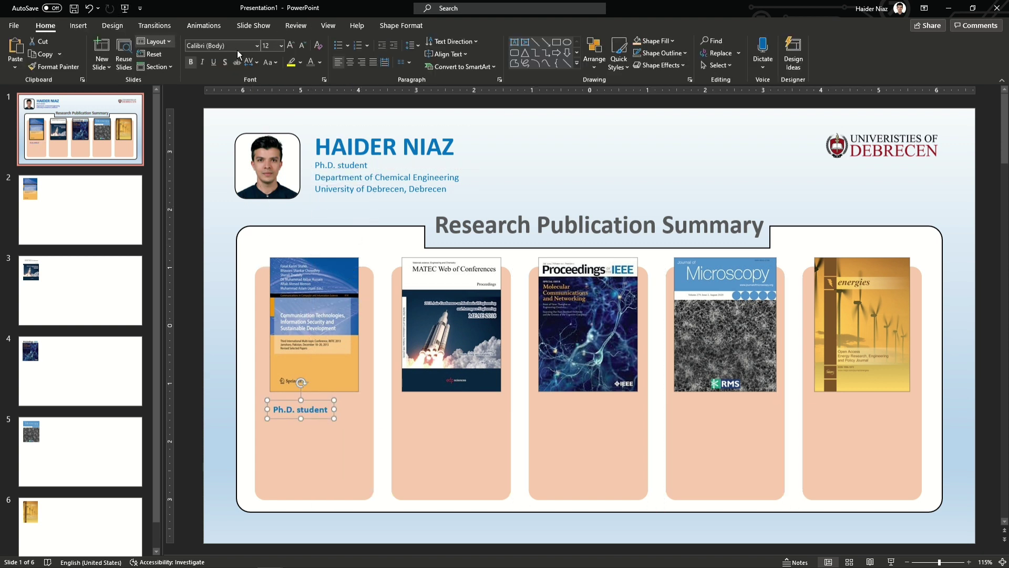
{"action": "left_click", "coordinate": [319, 62]}
{"action": "key", "text": "Escape"}
{"action": "key", "text": "ctrl+a"}
{"action": "left_click", "coordinate": [319, 425]}
{"action": "key", "text": "ctrl+a"}
{"action": "left_click", "coordinate": [320, 62]}
{"action": "left_click", "coordinate": [320, 77]}
{"action": "type", "text": "Nu"}
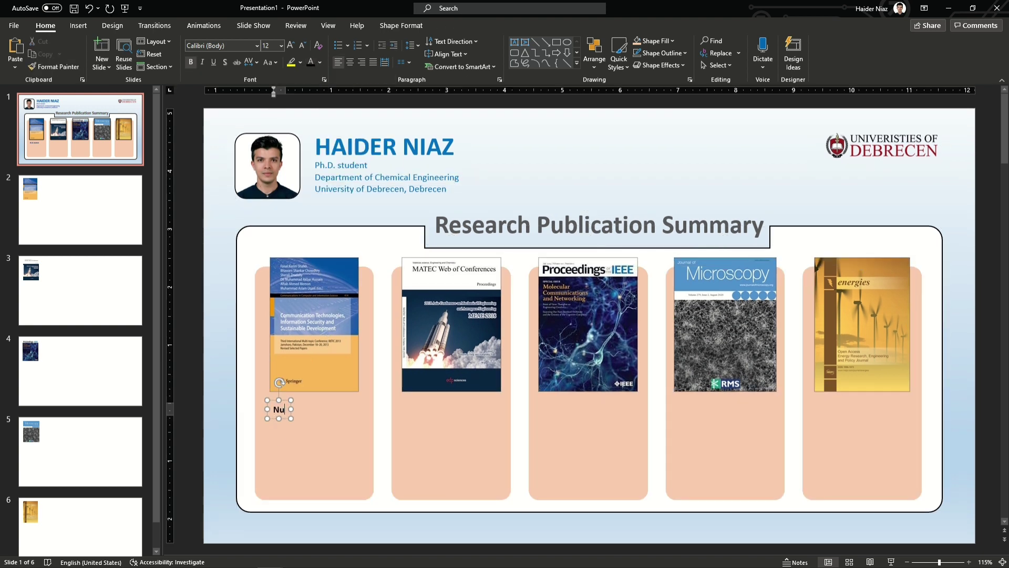
{"action": "type", "text": "mber if\\\\i"}
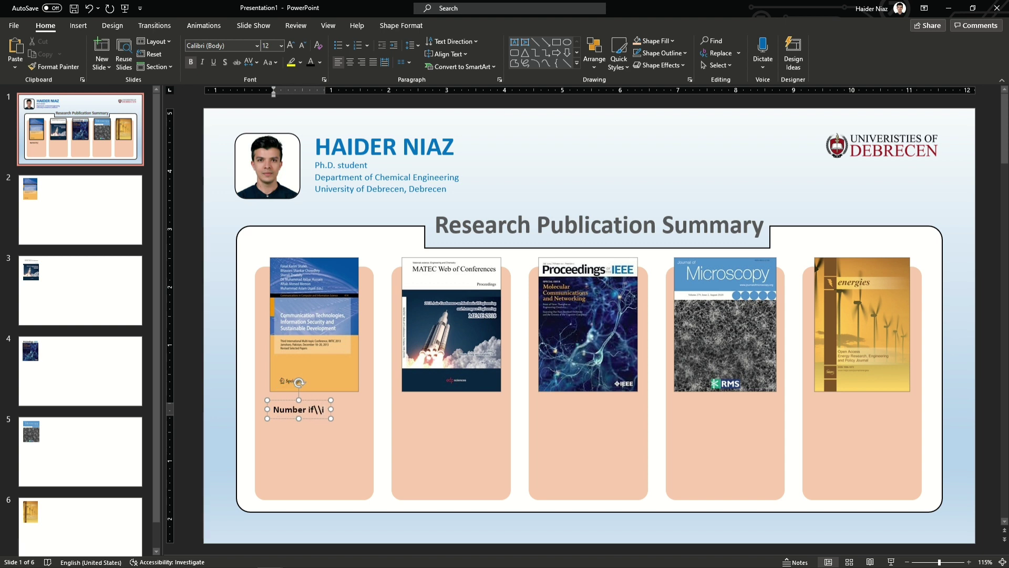
{"action": "type", "text": "f citations"}
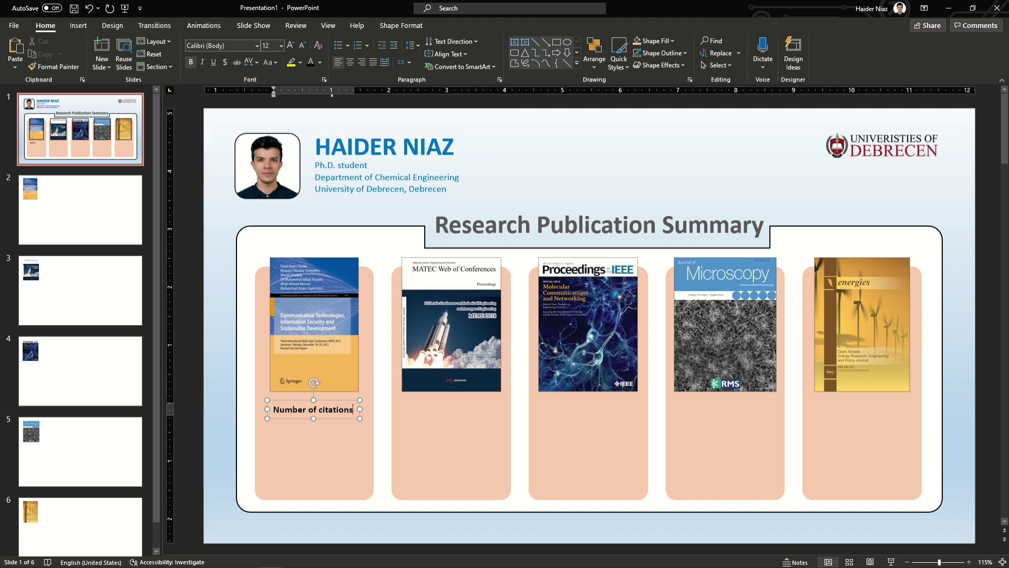
{"action": "type", "text": ": 5"}
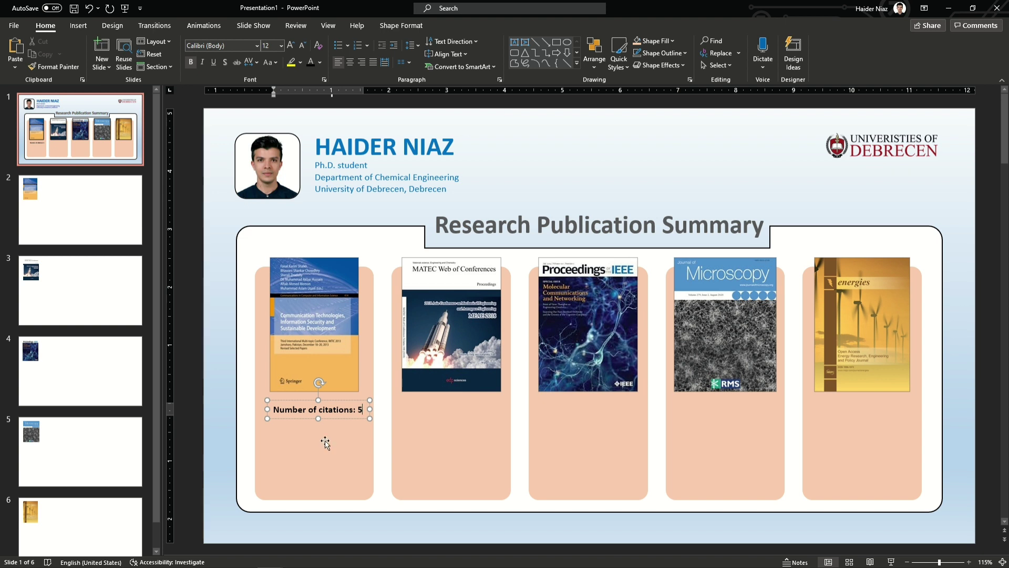
Step: Add a 'Citing Journal' label below it, copy both labels into the second card, and paste the journal-list boxes
{"action": "left_click", "coordinate": [342, 419]}
{"action": "left_click_drag", "start_coordinate": [336, 421], "coordinate": [337, 434]}
{"action": "triple_click", "coordinate": [338, 427]}
{"action": "type", "text": "Ci"}
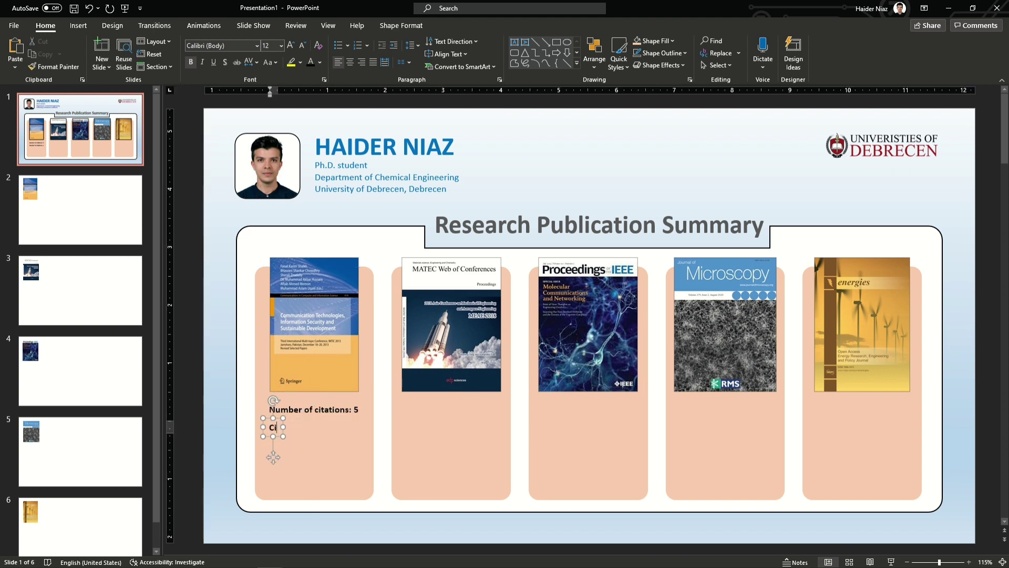
{"action": "type", "text": "ting Journals"}
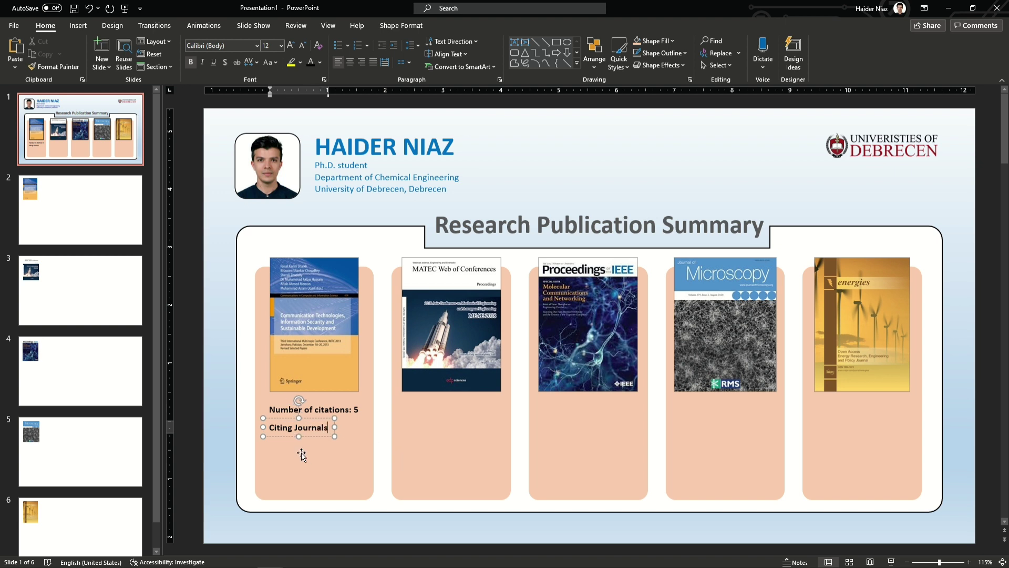
{"action": "left_click", "coordinate": [325, 411], "text": "shift"}
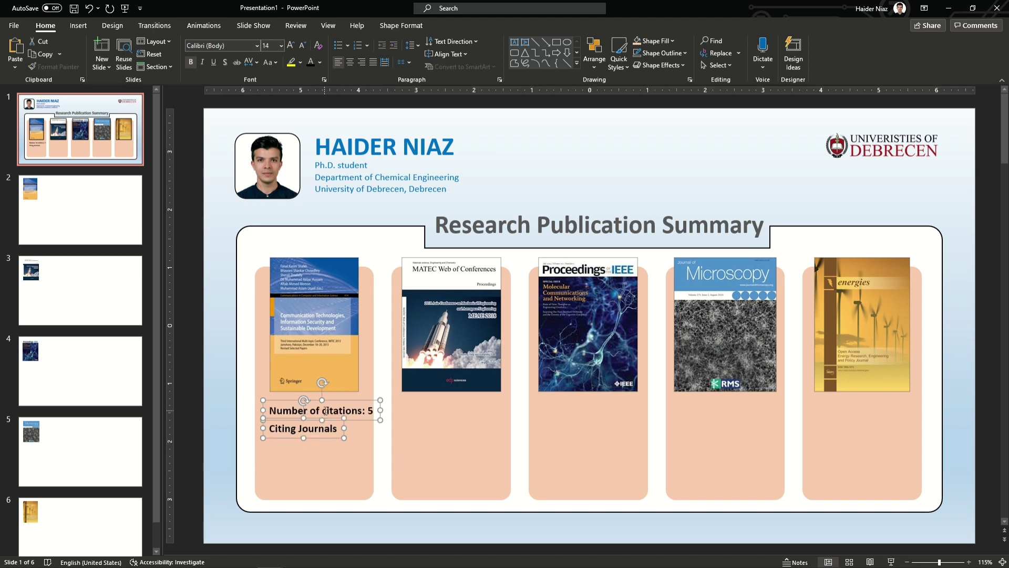
{"action": "left_click_drag", "start_coordinate": [333, 420], "coordinate": [468, 421]}
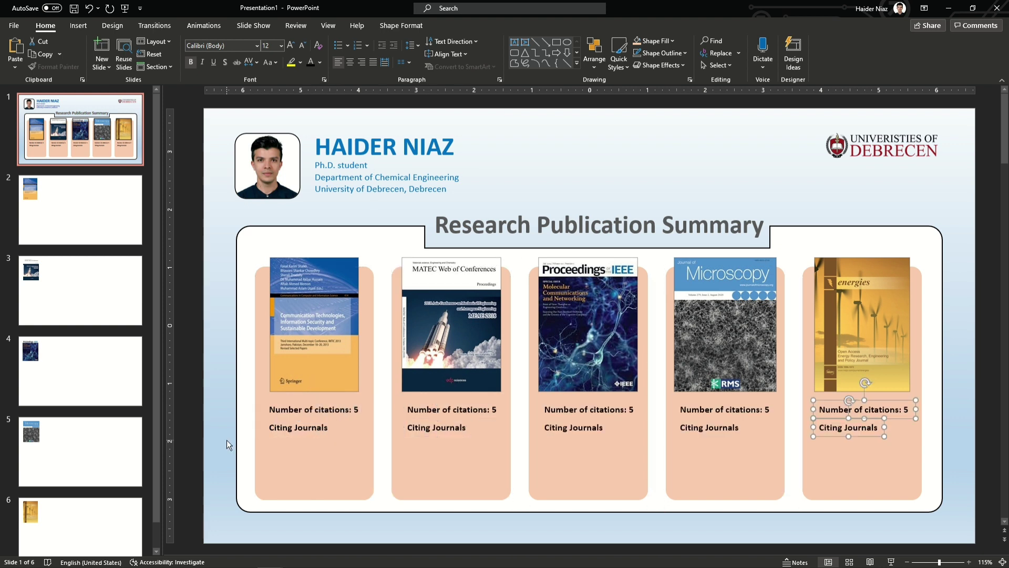
{"action": "key", "text": "ctrl+v"}
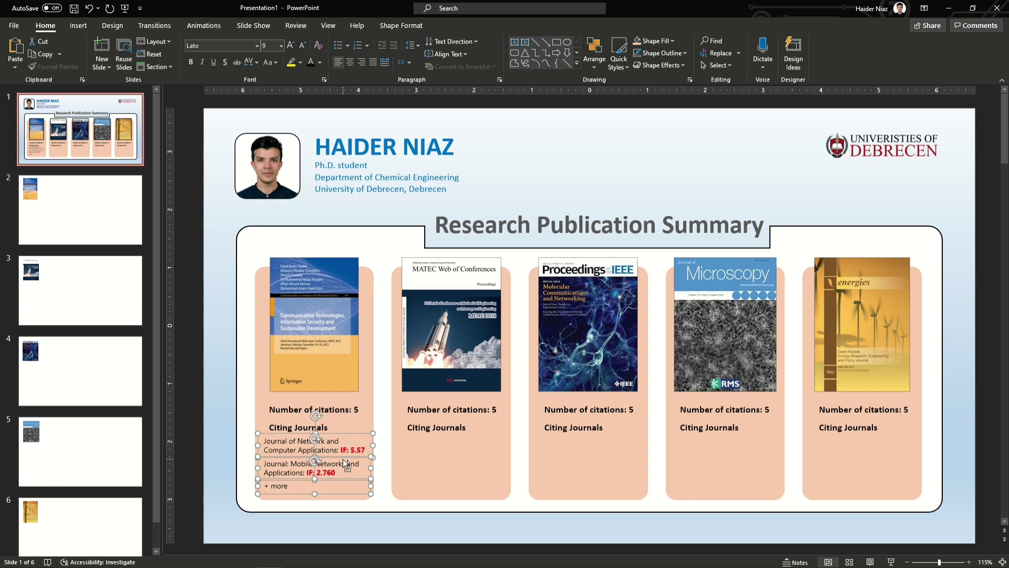
Step: Copy the journal list into the second card and delete that card's '+ more' line
{"action": "left_click_drag", "start_coordinate": [342, 458], "coordinate": [480, 458]}
{"action": "left_click", "coordinate": [416, 491]}
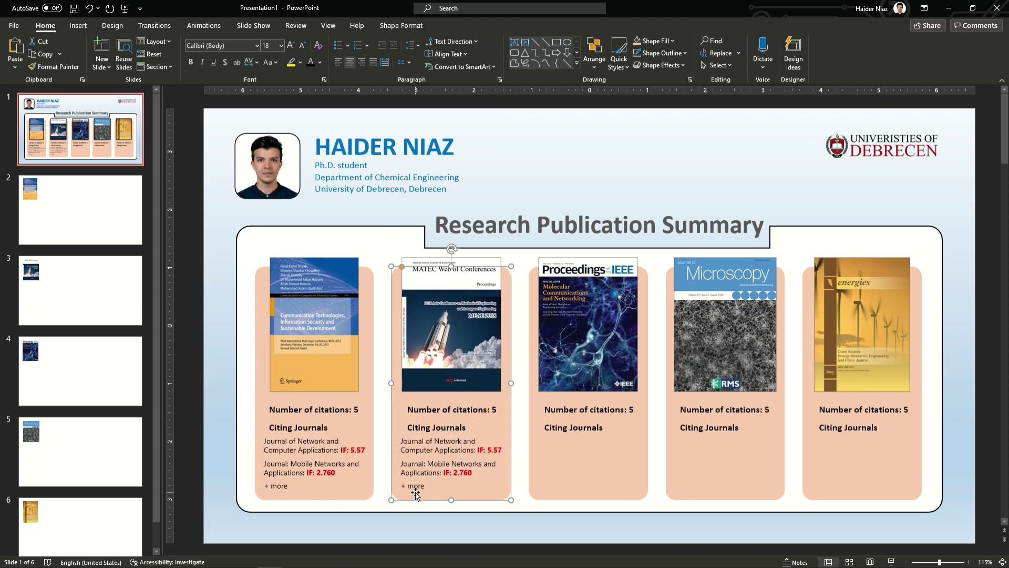
{"action": "key", "text": "Delete"}
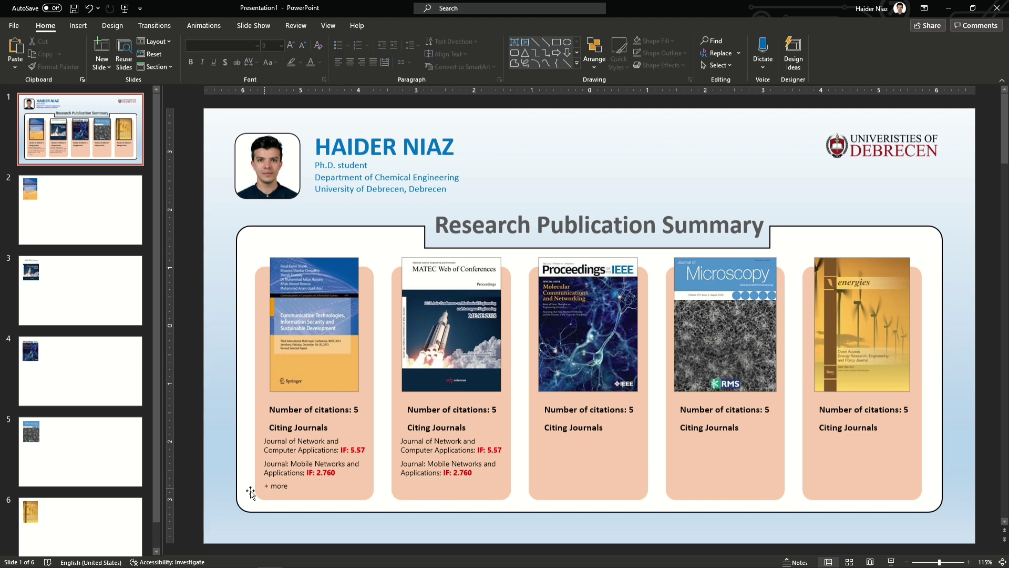
{"action": "left_click", "coordinate": [273, 489]}
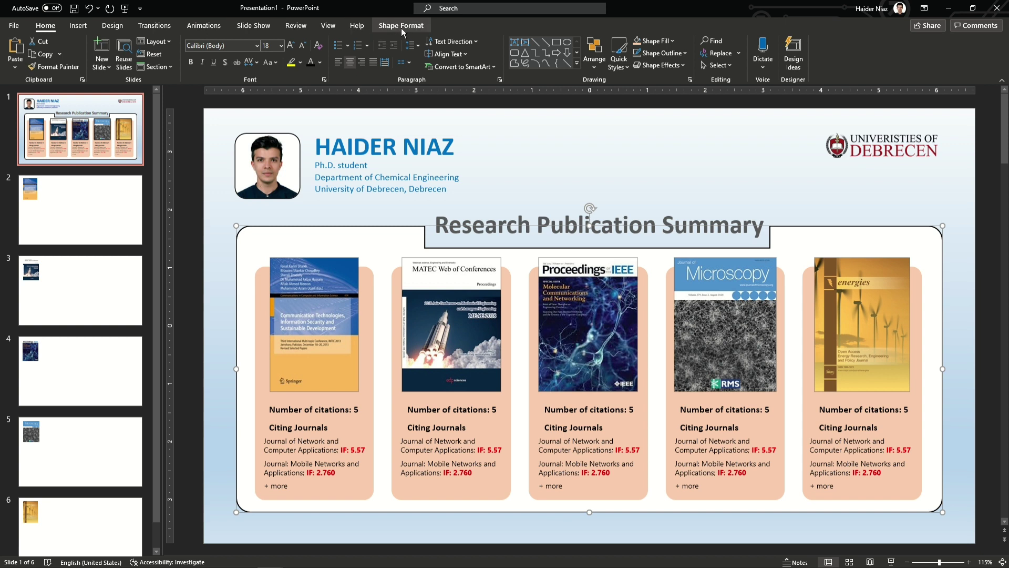
{"action": "left_click", "coordinate": [402, 26]}
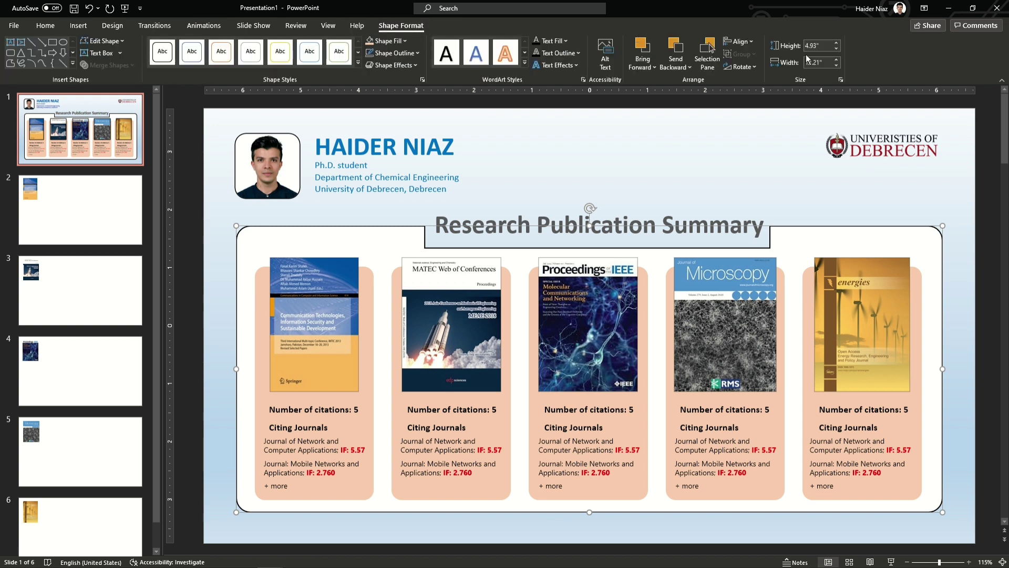
Step: Fill the outer rounded panel with light grey, then move to slide 2
{"action": "left_click", "coordinate": [399, 40]}
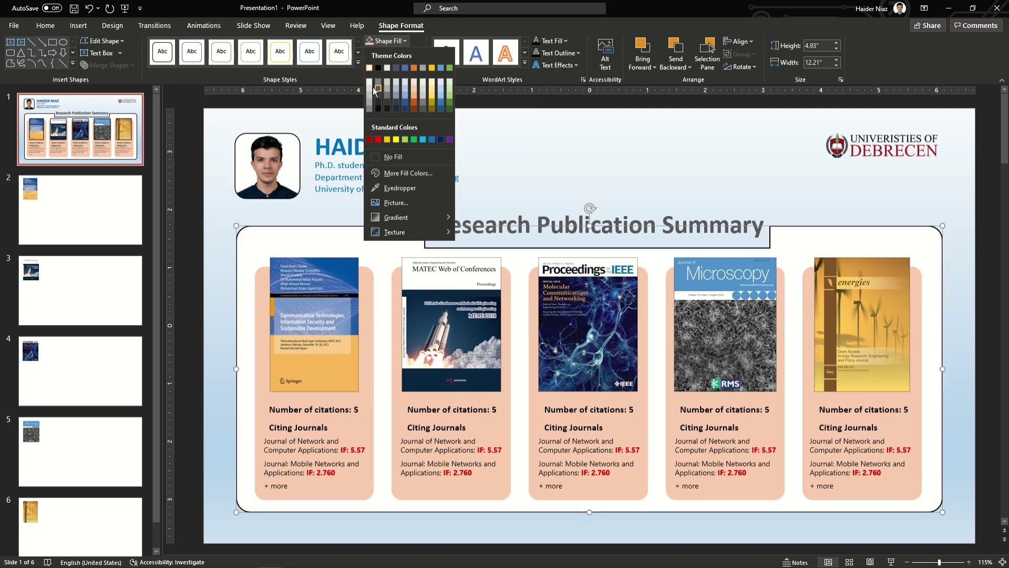
{"action": "left_click", "coordinate": [371, 87]}
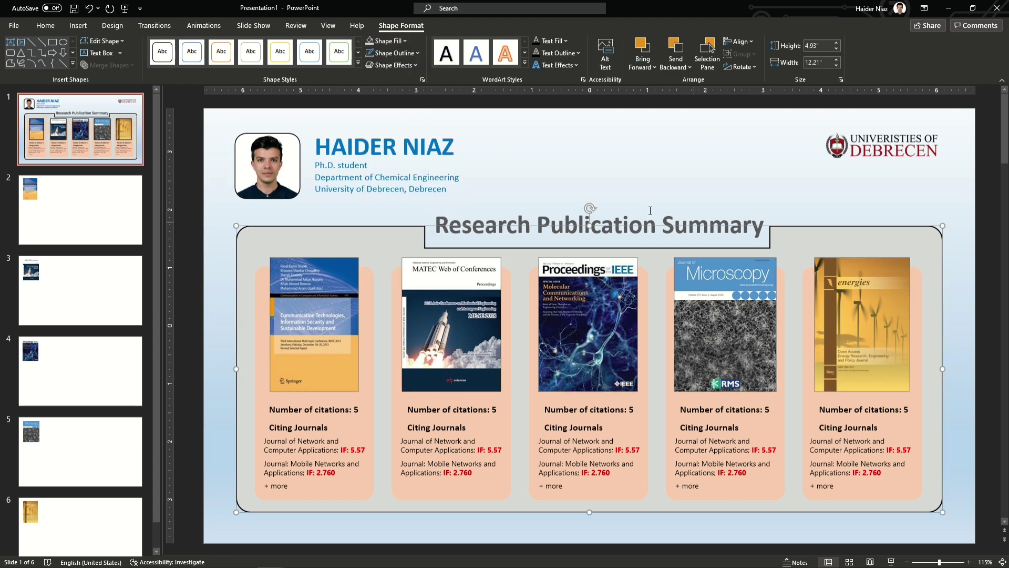
{"action": "left_click", "coordinate": [641, 160]}
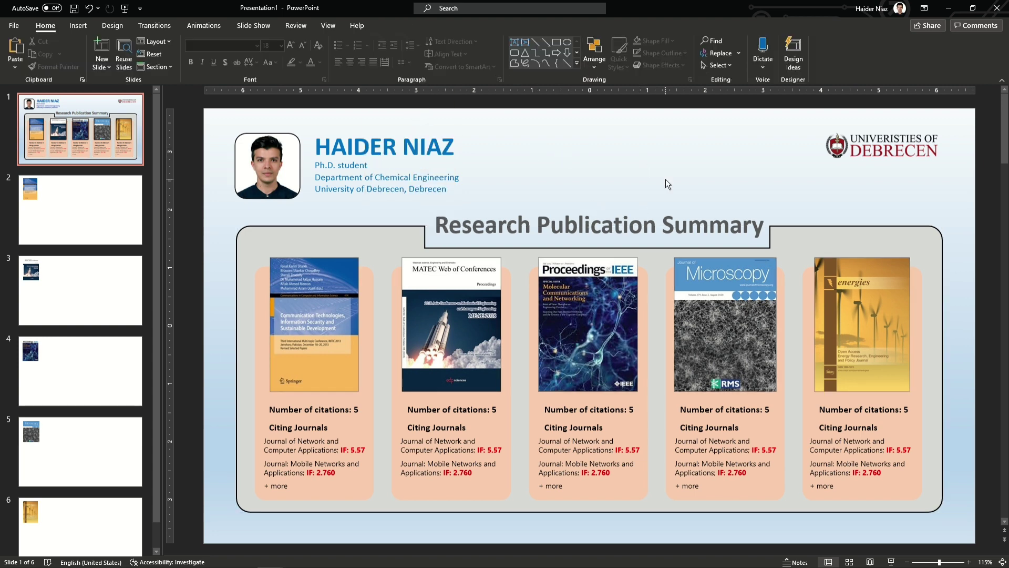
{"action": "left_click", "coordinate": [99, 213]}
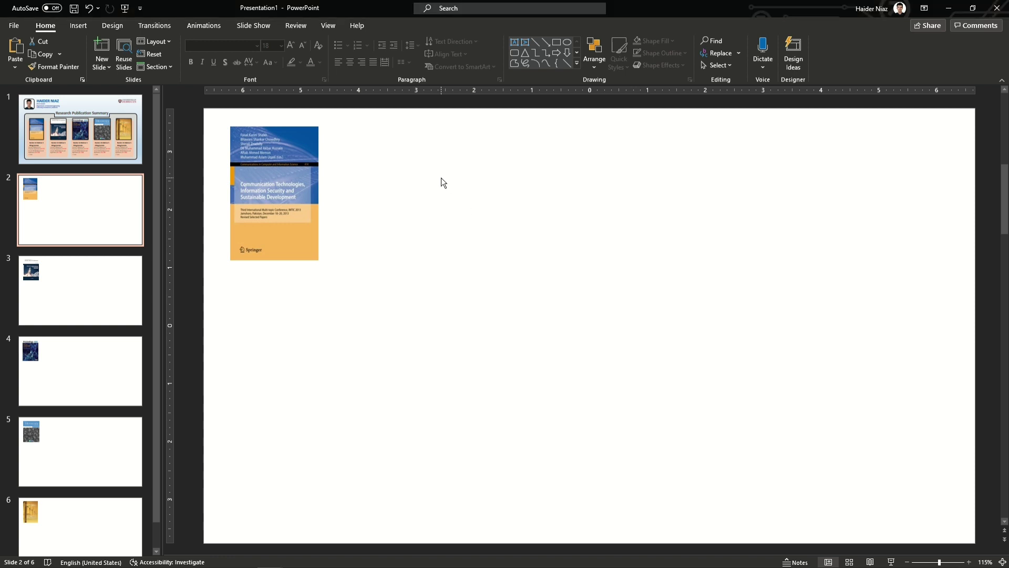
Step: Paste the 'Number of citations: 5' heading and draw a small outline-free square below it
{"action": "type", "text": "Number of citations: 5"}
{"action": "left_click", "coordinate": [448, 150]}
{"action": "left_click_drag", "start_coordinate": [501, 147], "coordinate": [328, 149]}
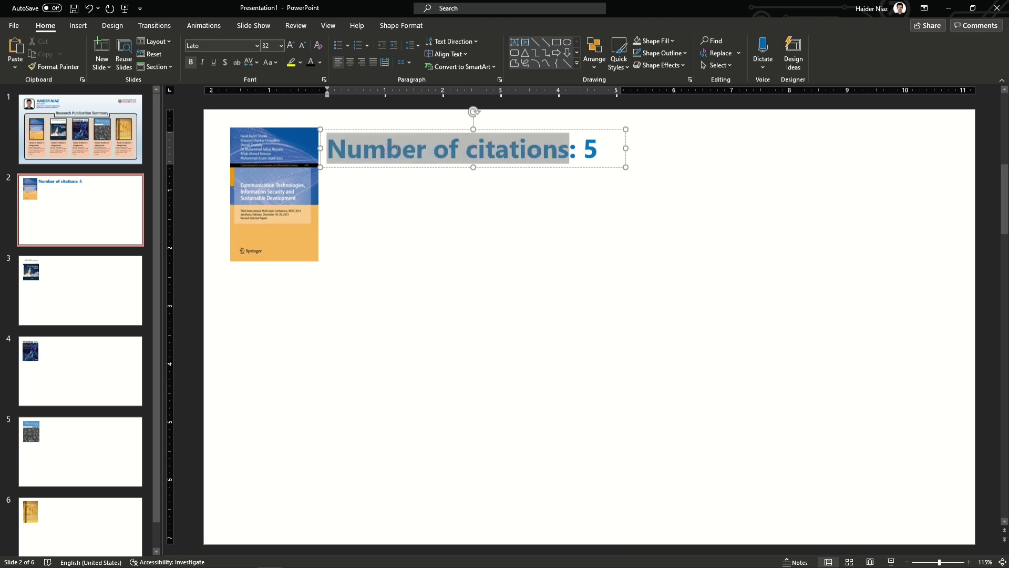
{"action": "left_click", "coordinate": [78, 27]}
{"action": "left_click", "coordinate": [191, 50]}
{"action": "left_click", "coordinate": [230, 106]}
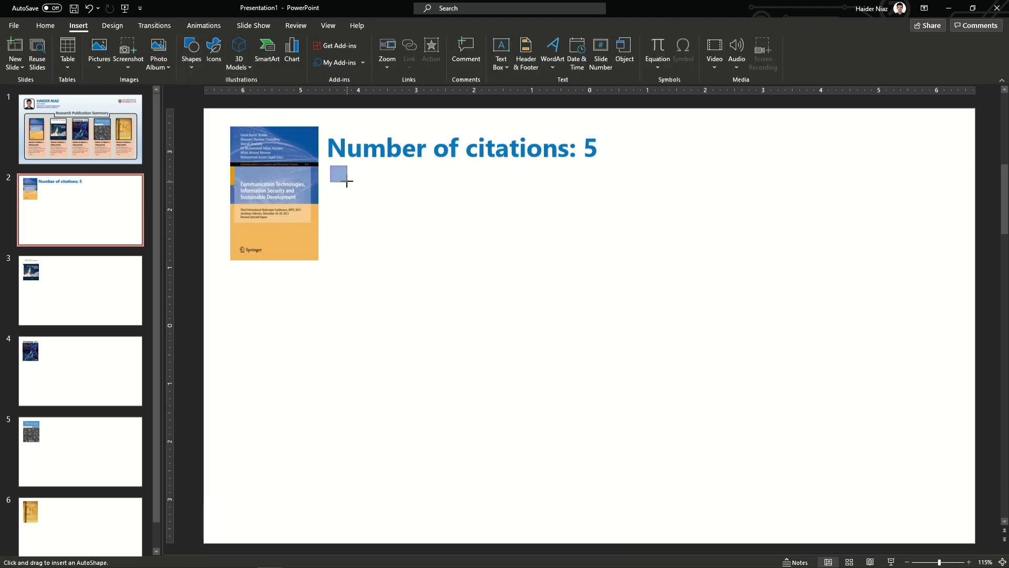
{"action": "left_click_drag", "start_coordinate": [344, 180], "coordinate": [347, 188]}
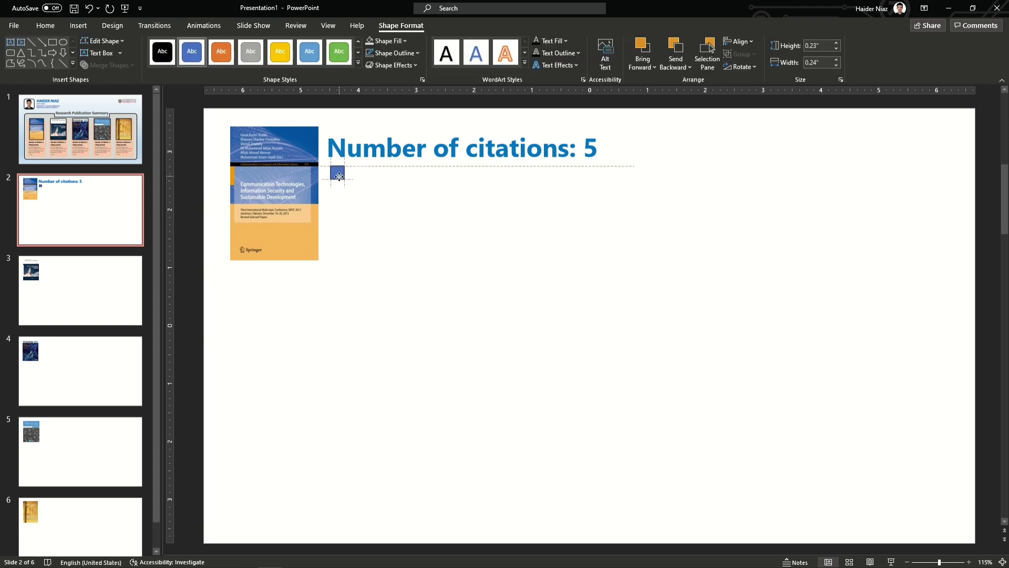
{"action": "left_click", "coordinate": [398, 53]}
{"action": "left_click", "coordinate": [375, 172]}
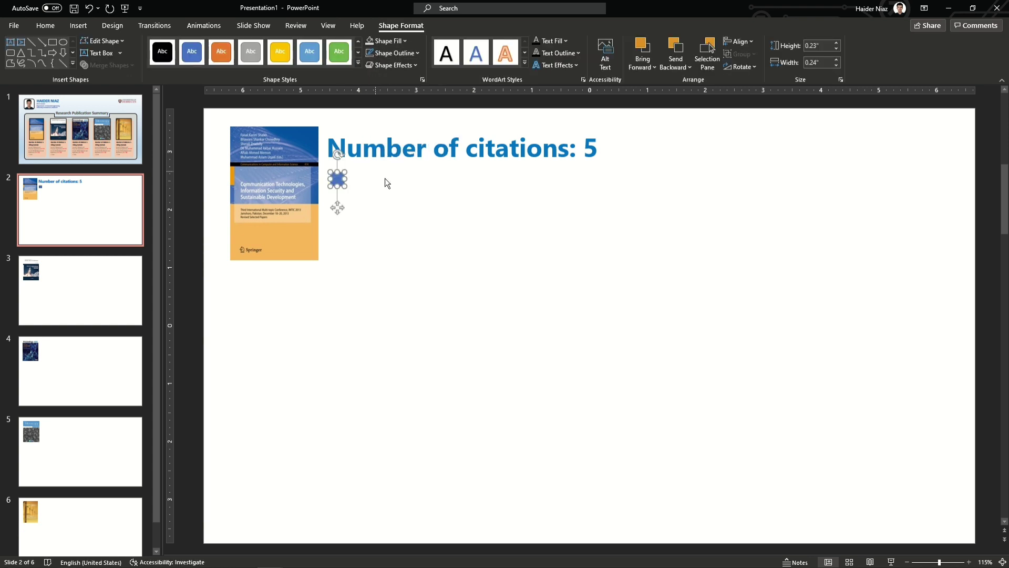
{"action": "left_click", "coordinate": [385, 178]}
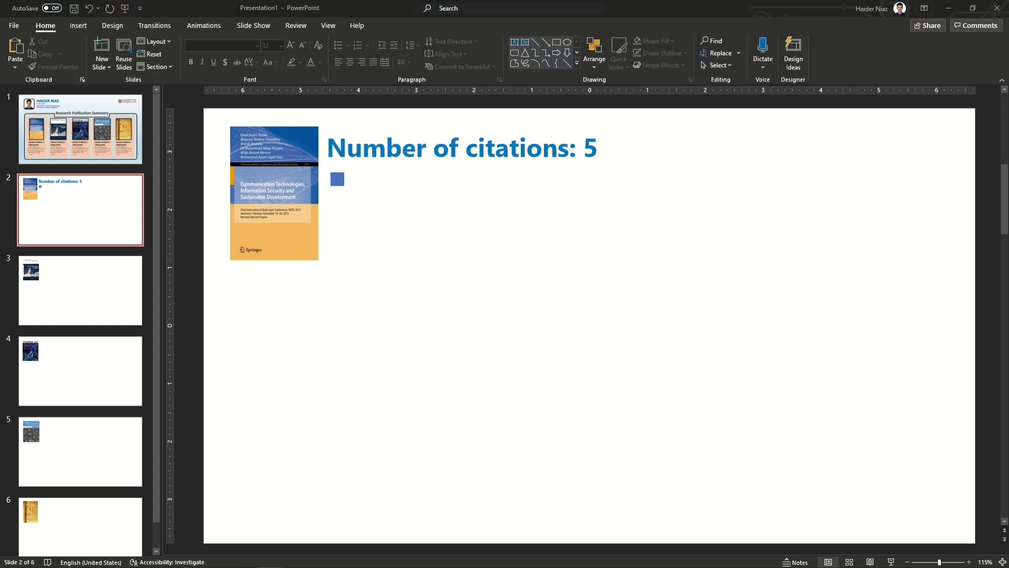
Step: Paste the ScienceDirect citation text box beside the square and select its article link
{"action": "key", "text": "ctrl+v"}
{"action": "left_click_drag", "start_coordinate": [483, 240], "coordinate": [441, 168]}
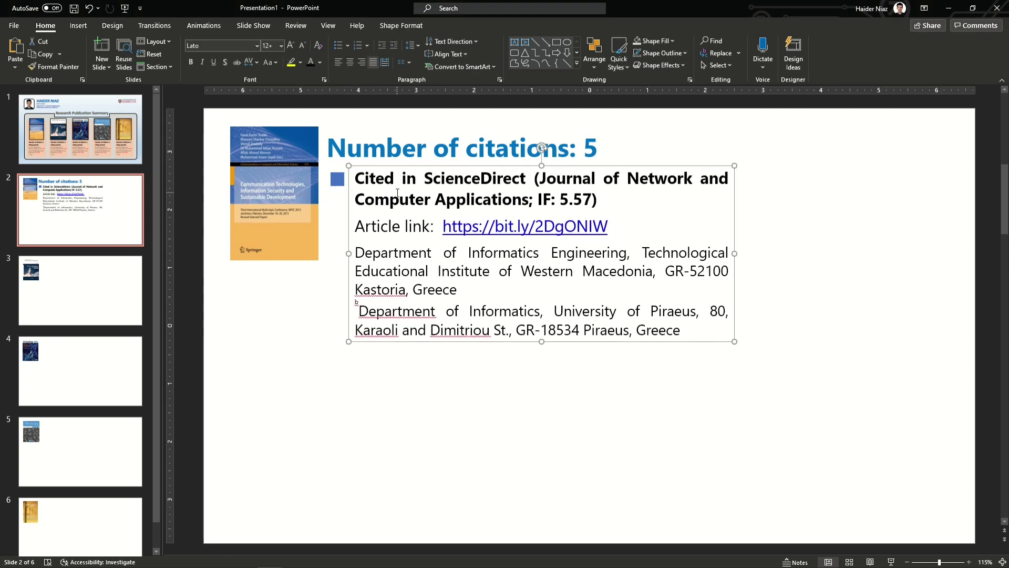
{"action": "left_click", "coordinate": [430, 226]}
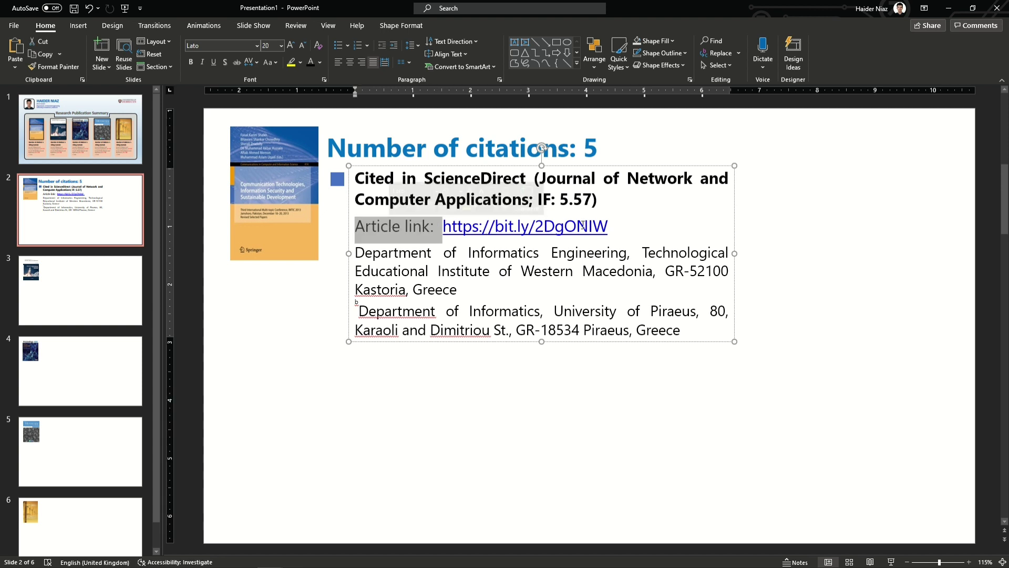
{"action": "double_click", "coordinate": [450, 226]}
{"action": "left_click_drag", "start_coordinate": [625, 224], "coordinate": [442, 226]}
{"action": "left_click", "coordinate": [487, 295]}
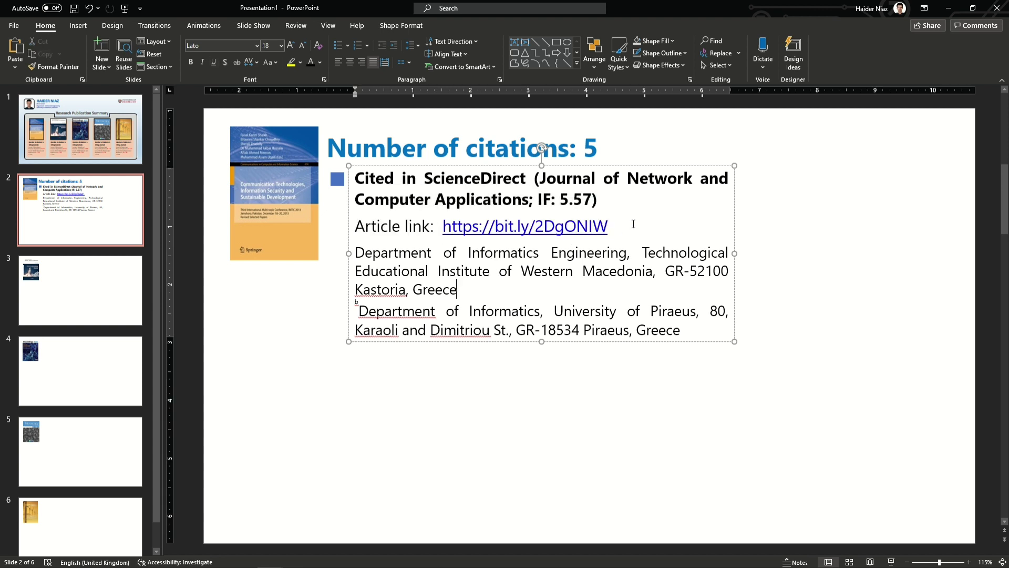
{"action": "left_click_drag", "start_coordinate": [632, 222], "coordinate": [443, 226]}
{"action": "left_click", "coordinate": [632, 229]}
Step: Resize the citation text box and shrink its font three sizes
{"action": "left_click_drag", "start_coordinate": [734, 253], "coordinate": [847, 245]}
{"action": "left_click", "coordinate": [633, 269]}
{"action": "key", "text": "ctrl+a"}
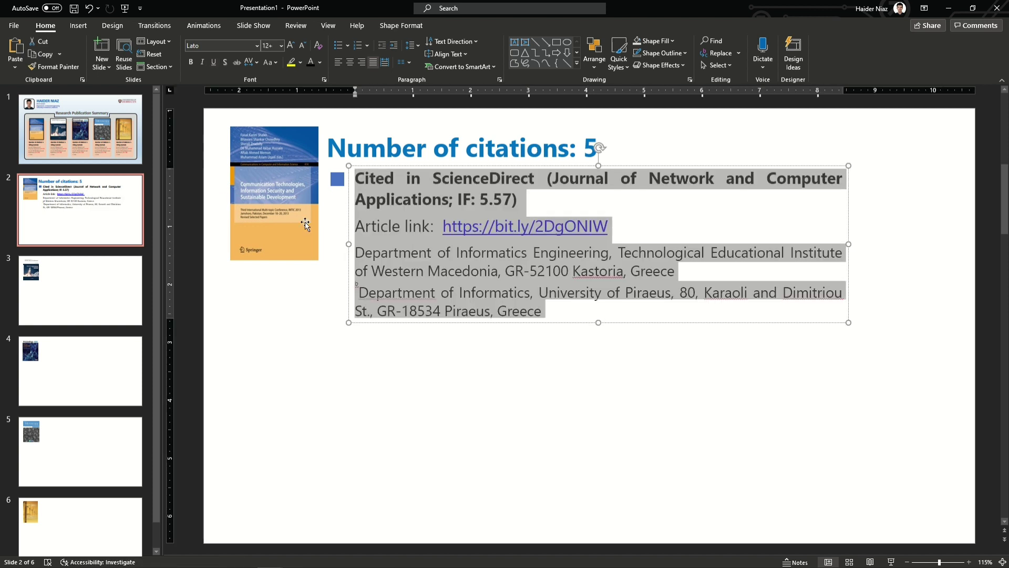
{"action": "left_click", "coordinate": [303, 46]}
{"action": "left_click", "coordinate": [302, 46]}
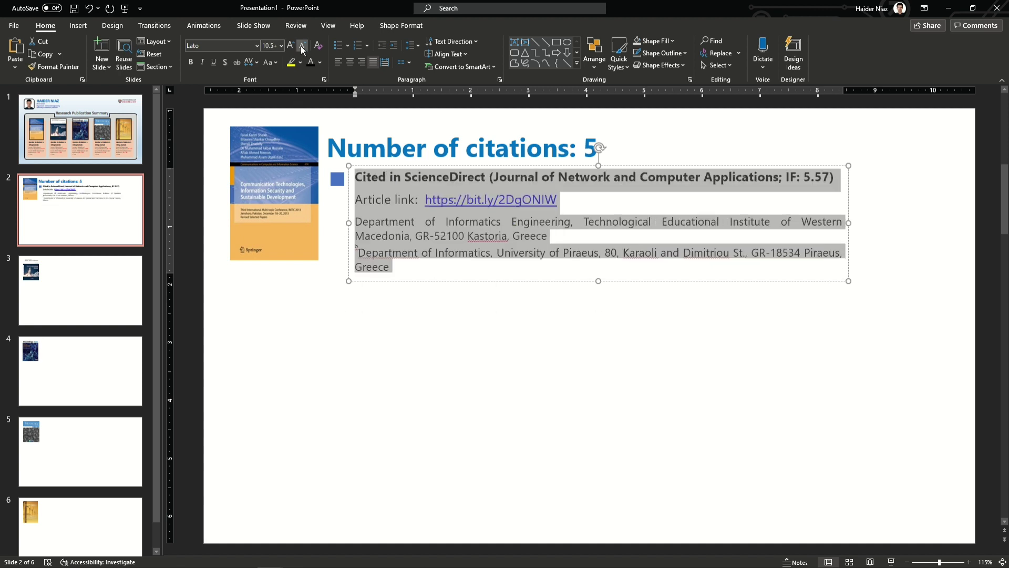
{"action": "left_click", "coordinate": [302, 46]}
{"action": "left_click_drag", "start_coordinate": [850, 208], "coordinate": [790, 209]}
{"action": "left_click", "coordinate": [606, 277]}
{"action": "left_click", "coordinate": [450, 177]}
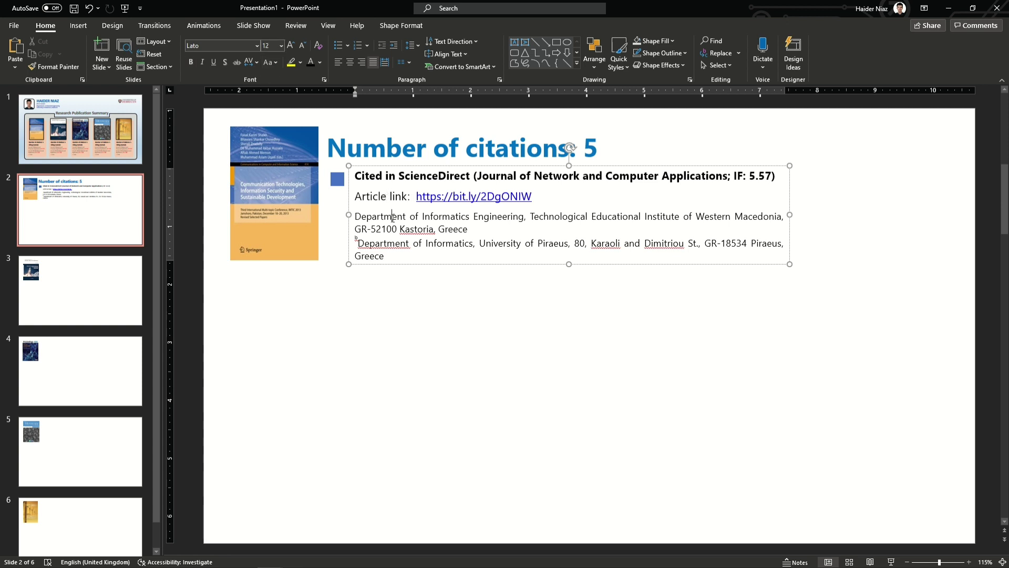
{"action": "left_click", "coordinate": [767, 295]}
{"action": "left_click", "coordinate": [789, 216]}
{"action": "left_click_drag", "start_coordinate": [788, 216], "coordinate": [719, 225]}
Step: Nudge the book cover, widen the citation box, and make the Department paragraphs smaller
{"action": "left_click_drag", "start_coordinate": [237, 179], "coordinate": [236, 187]}
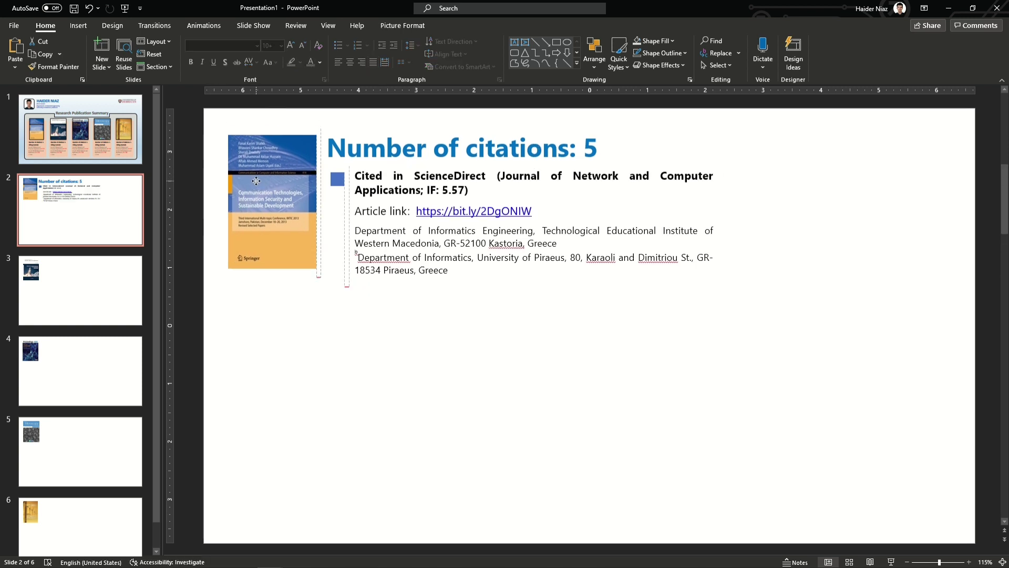
{"action": "left_click", "coordinate": [413, 246]}
{"action": "left_click_drag", "start_coordinate": [719, 227], "coordinate": [742, 225]}
{"action": "left_click_drag", "start_coordinate": [423, 270], "coordinate": [344, 221]}
{"action": "left_click", "coordinate": [303, 46]}
{"action": "key", "text": "Escape"}
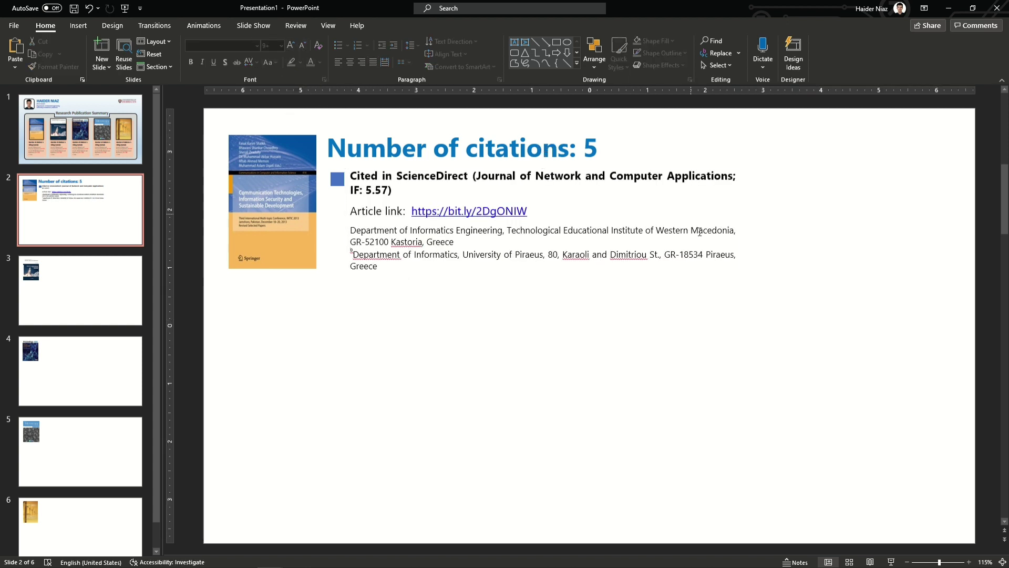
Step: Insert the Network and Computer Applications cover picture beside the citation text
{"action": "left_click", "coordinate": [78, 26]}
{"action": "left_click", "coordinate": [99, 52]}
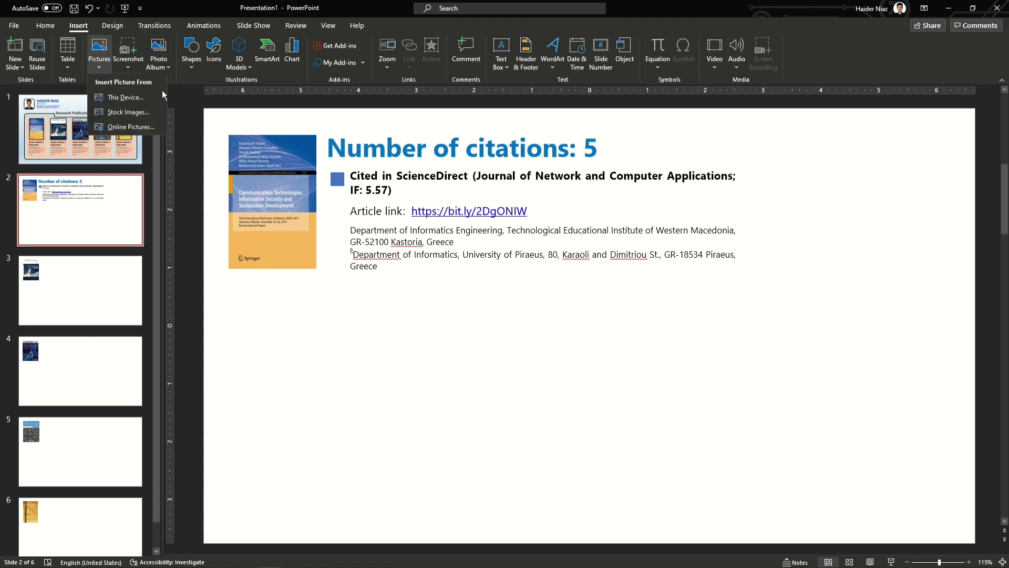
{"action": "left_click", "coordinate": [140, 101]}
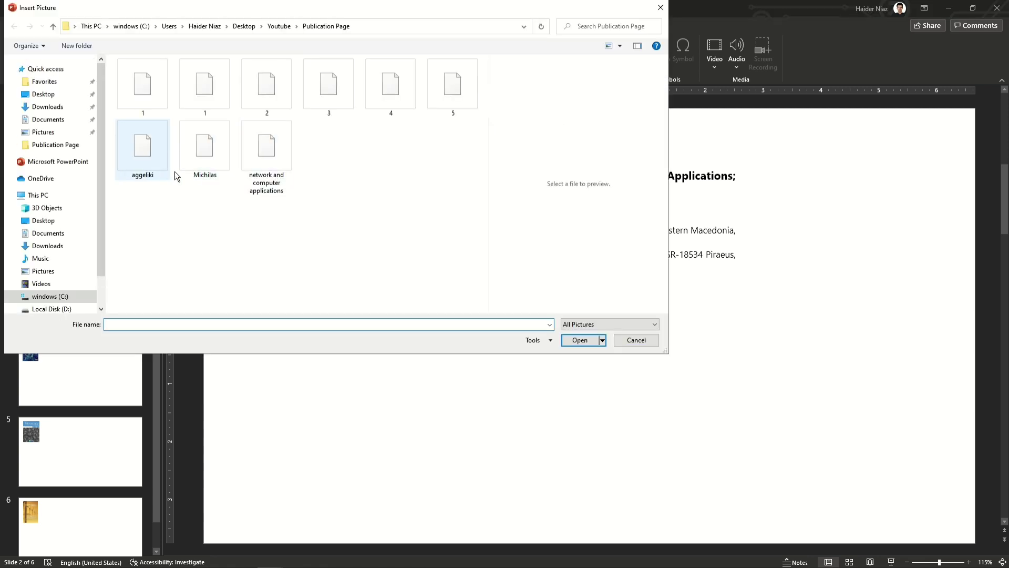
{"action": "left_click", "coordinate": [261, 152]}
{"action": "left_click", "coordinate": [582, 340]}
{"action": "left_click_drag", "start_coordinate": [593, 322], "coordinate": [780, 234]}
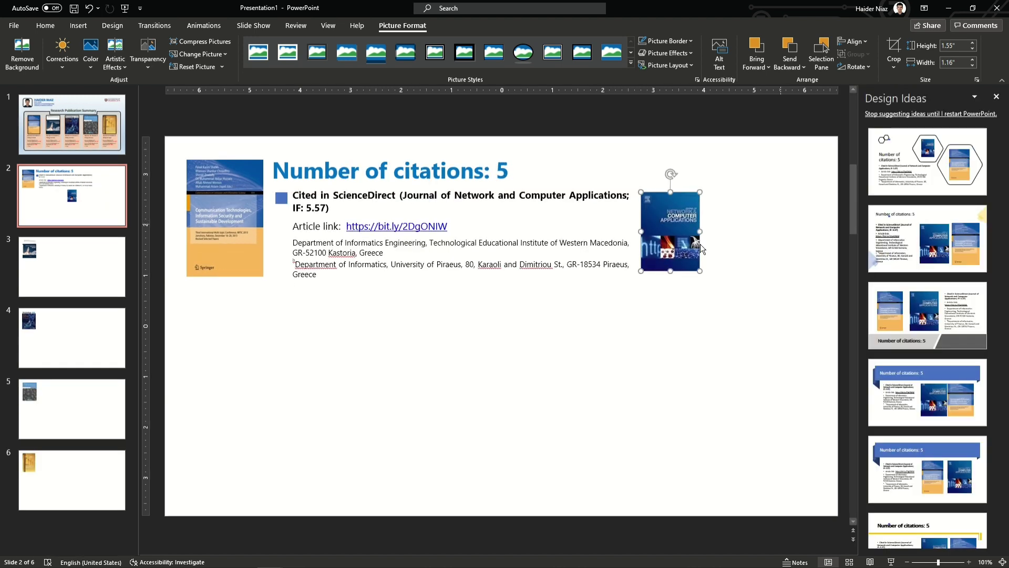
{"action": "left_click", "coordinate": [680, 326]}
{"action": "left_click", "coordinate": [996, 97]}
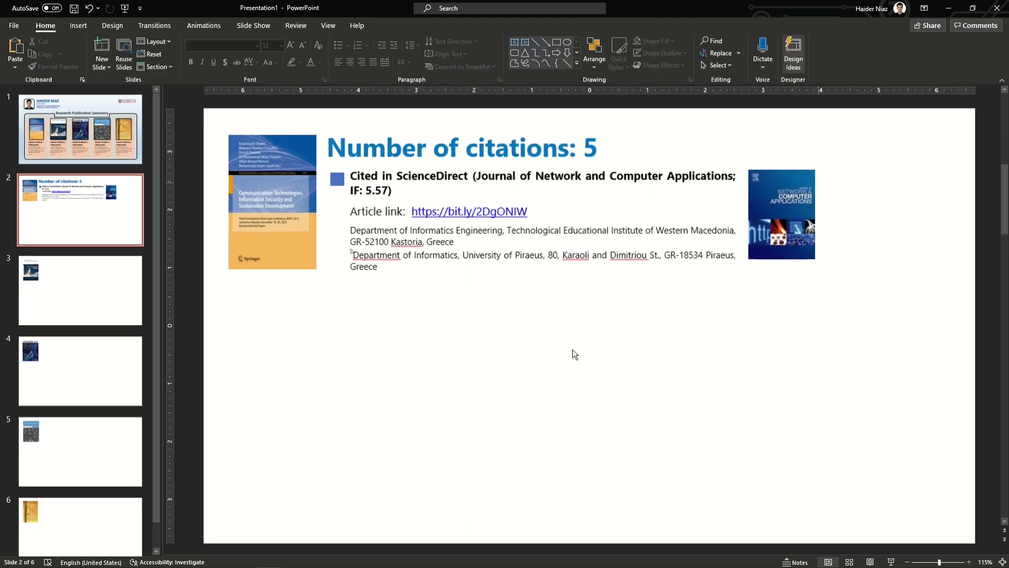
Step: Insert the two scholar photos from this device and spread them apart below the text
{"action": "left_click", "coordinate": [79, 25]}
{"action": "left_click", "coordinate": [98, 50]}
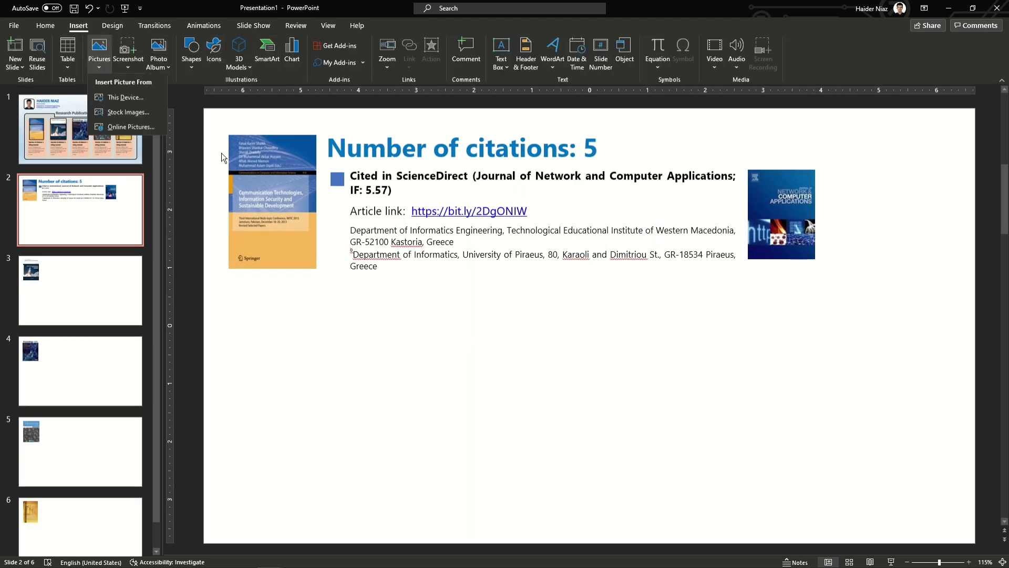
{"action": "left_click", "coordinate": [120, 98]}
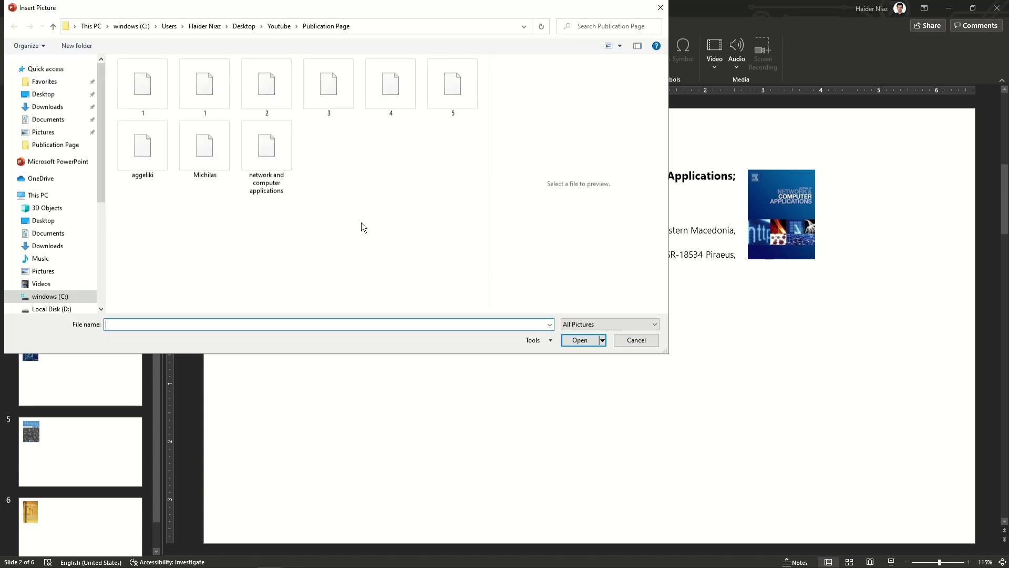
{"action": "left_click", "coordinate": [200, 163]}
{"action": "left_click", "coordinate": [129, 160], "text": "ctrl"}
{"action": "left_click", "coordinate": [580, 340]}
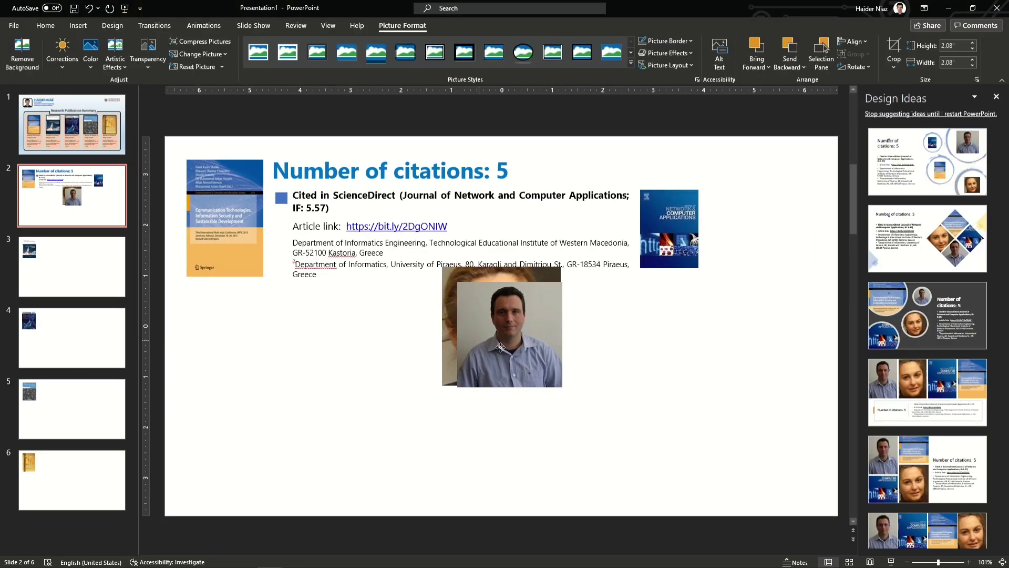
{"action": "left_click_drag", "start_coordinate": [520, 357], "coordinate": [578, 372]}
Step: Crop both scholar photos to a decagon and set their height to 1 inch
{"action": "left_click", "coordinate": [676, 363], "text": "shift"}
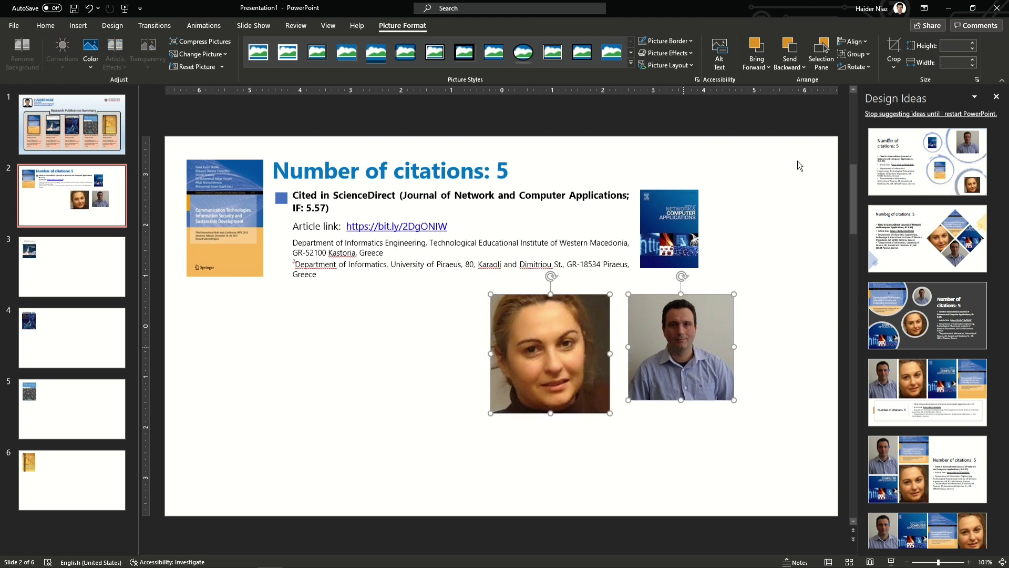
{"action": "left_click", "coordinate": [898, 68]}
{"action": "mouse_move", "coordinate": [912, 101]}
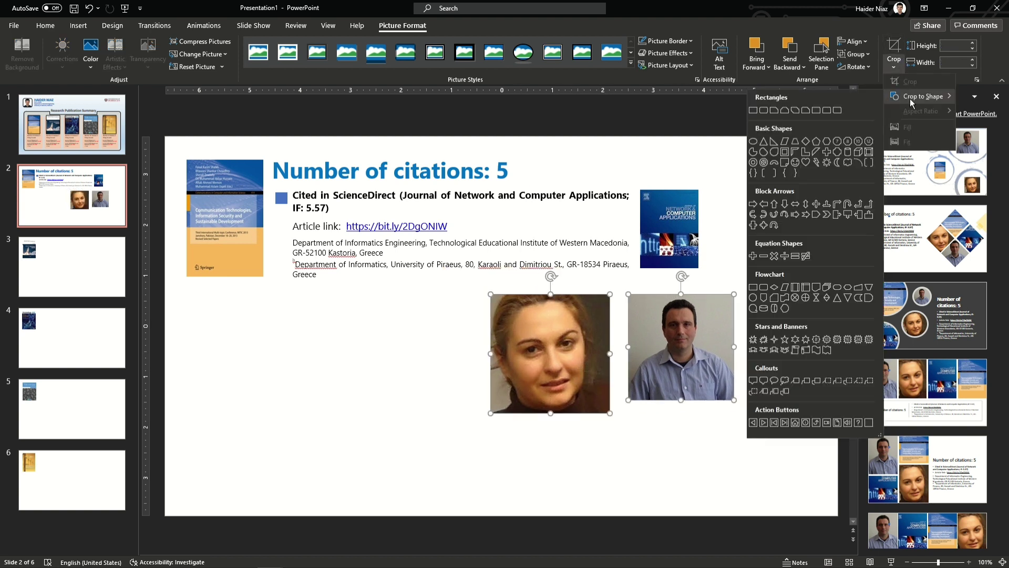
{"action": "left_click", "coordinate": [859, 142]}
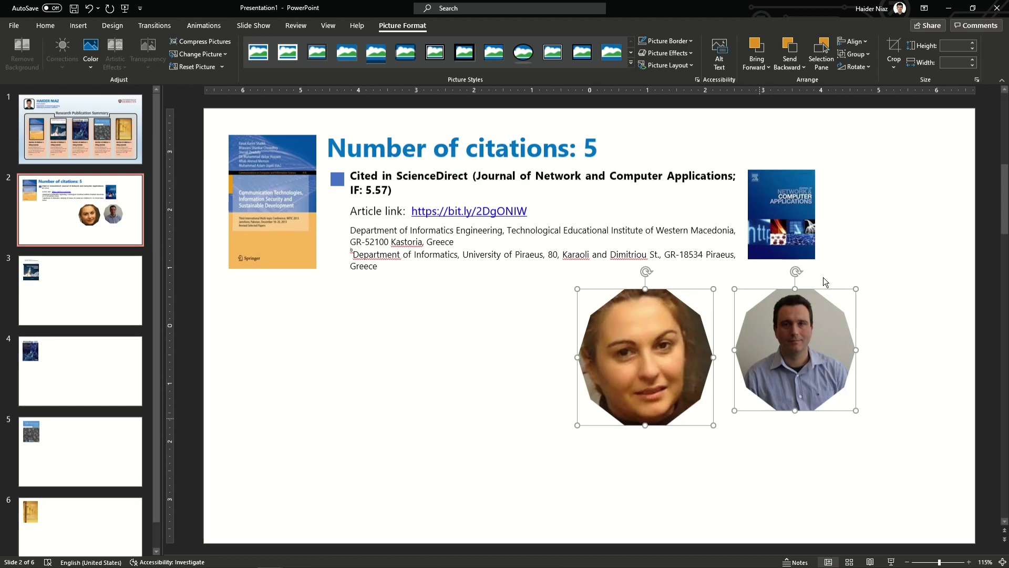
{"action": "type", "text": "1"}
{"action": "key", "text": "Return"}
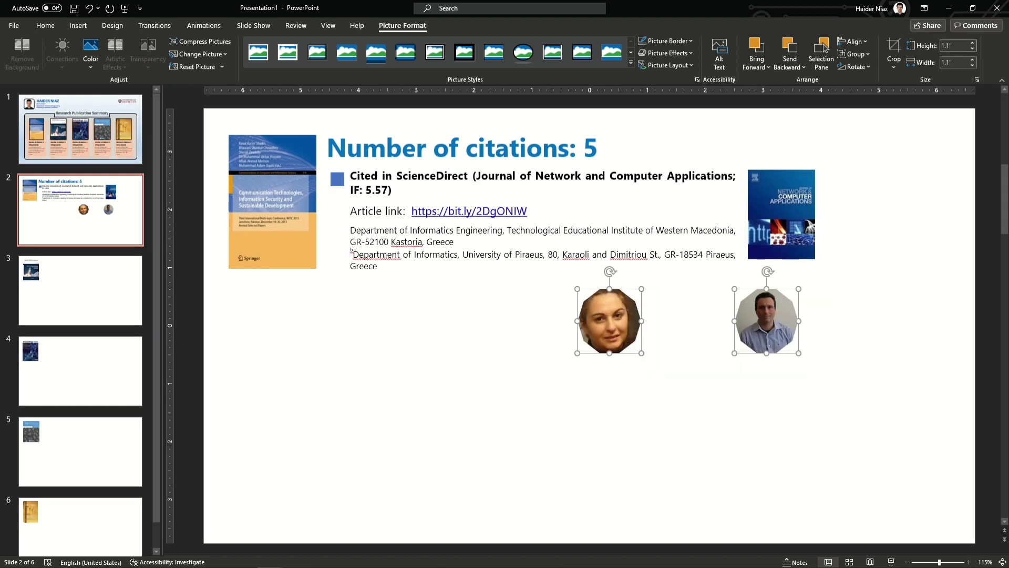
{"action": "left_click", "coordinate": [642, 363]}
Step: Place the woman's photo beside the cover, the man's to her right, and paste the scholar labels
{"action": "left_click_drag", "start_coordinate": [614, 331], "coordinate": [868, 209]}
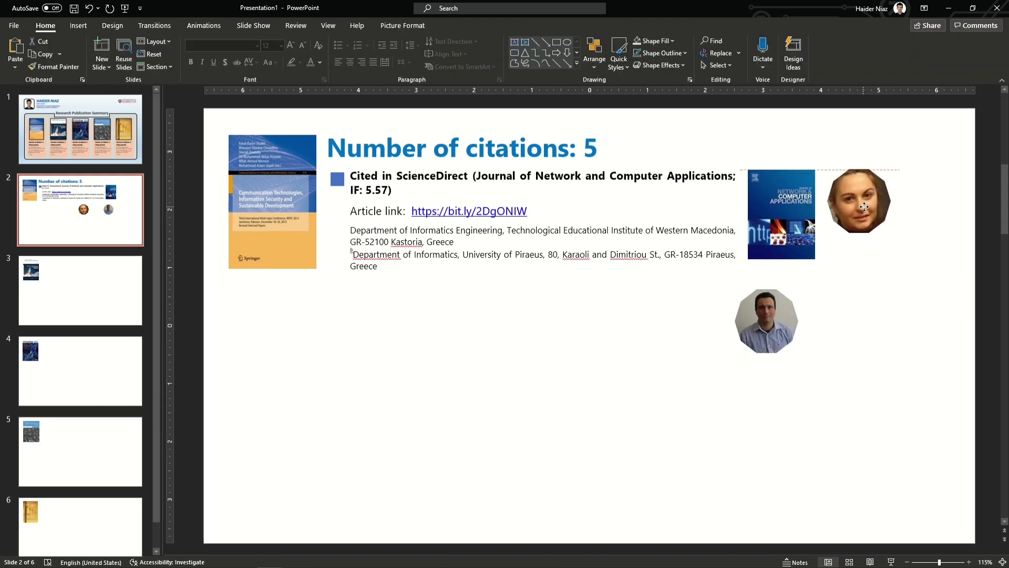
{"action": "left_click_drag", "start_coordinate": [781, 323], "coordinate": [949, 206]}
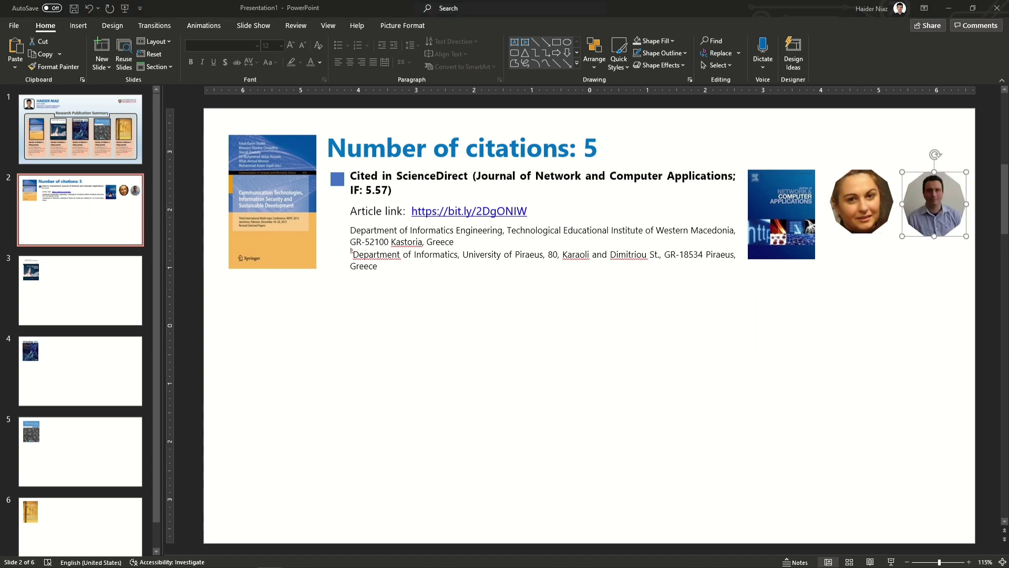
{"action": "key", "text": "ctrl+v"}
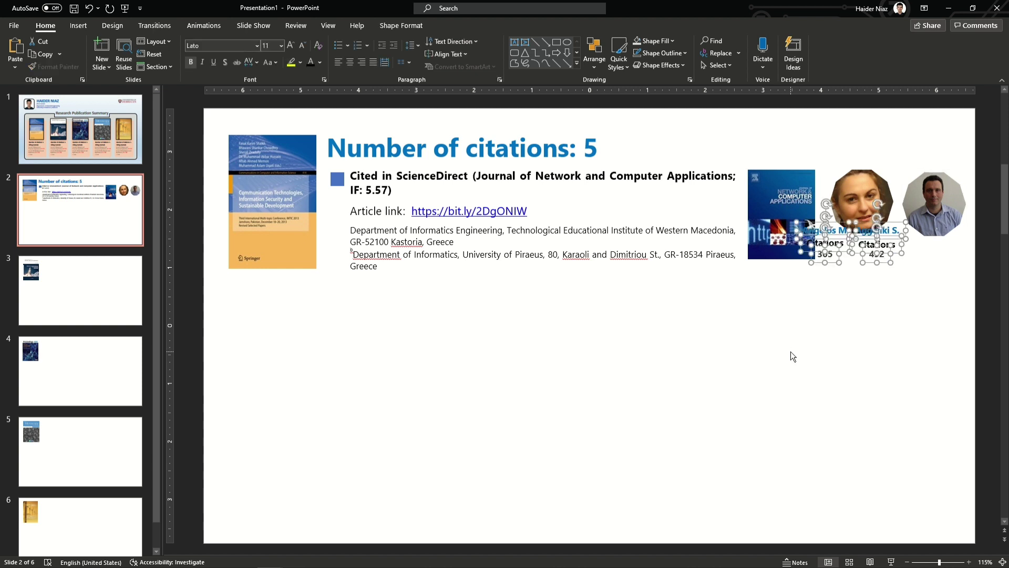
Step: Move the name labels toward the photos and pull the 305-citation label aside
{"action": "left_click_drag", "start_coordinate": [924, 274], "coordinate": [972, 283]}
{"action": "left_click", "coordinate": [946, 215]}
{"action": "left_click", "coordinate": [892, 263]}
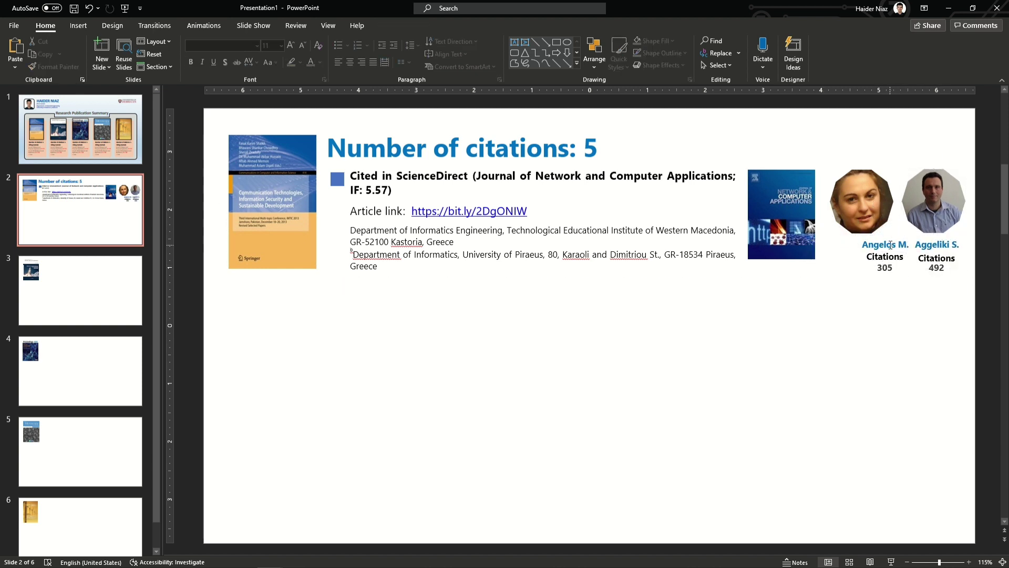
{"action": "left_click", "coordinate": [902, 244], "text": "shift"}
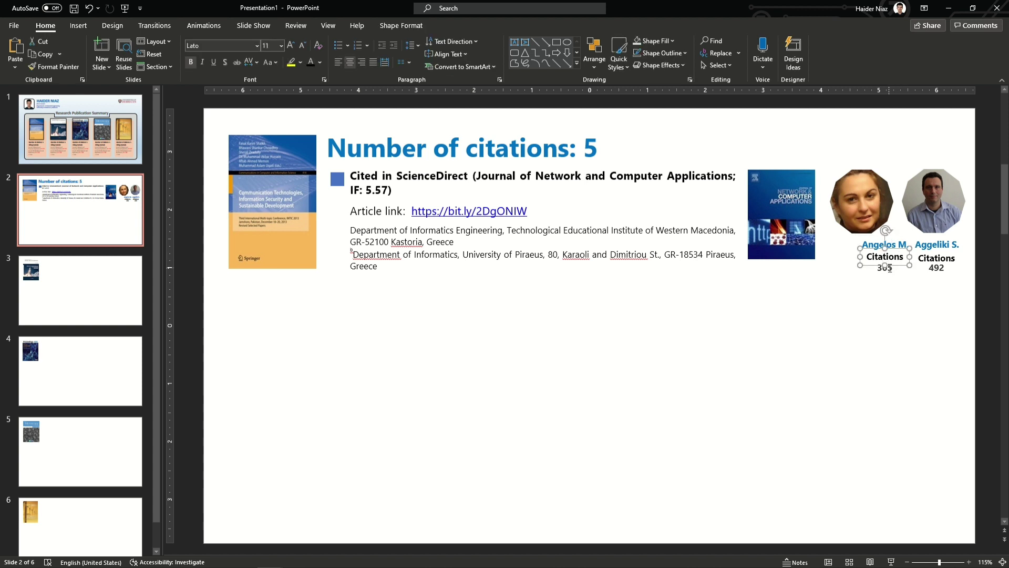
{"action": "left_click_drag", "start_coordinate": [898, 254], "coordinate": [930, 292]}
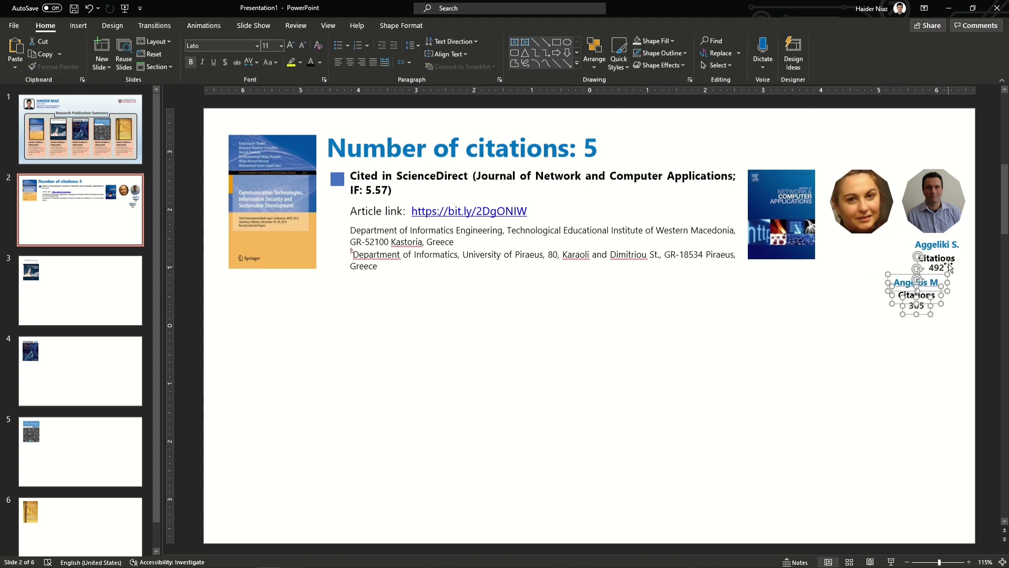
{"action": "key", "text": "Escape"}
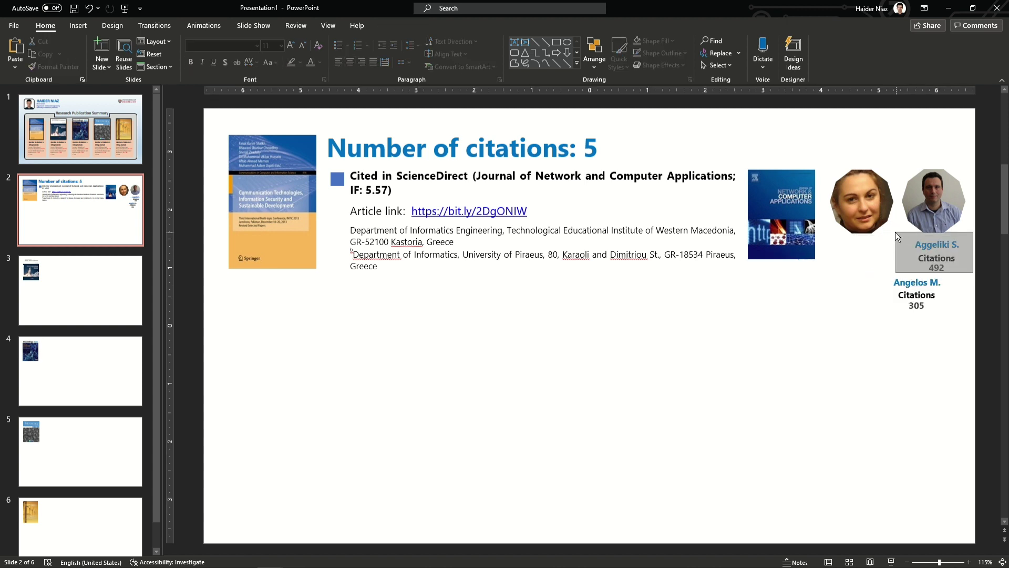
Step: Put the 492 label under the woman's photo, 305 under the man's, and paste the Well-Known Scholars heading
{"action": "left_click", "coordinate": [939, 270]}
{"action": "left_click_drag", "start_coordinate": [952, 268], "coordinate": [884, 262]}
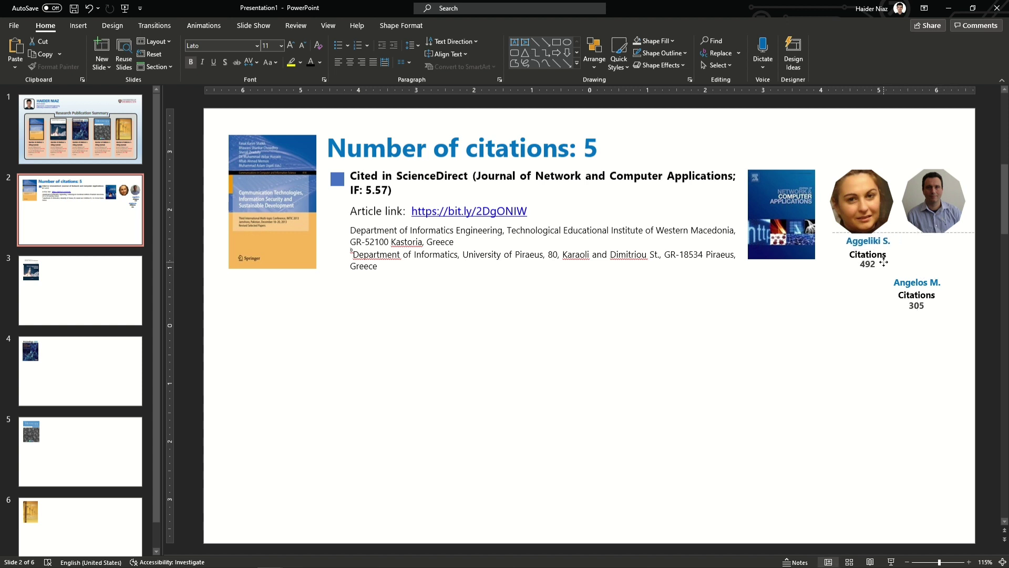
{"action": "left_click_drag", "start_coordinate": [972, 332], "coordinate": [844, 250]}
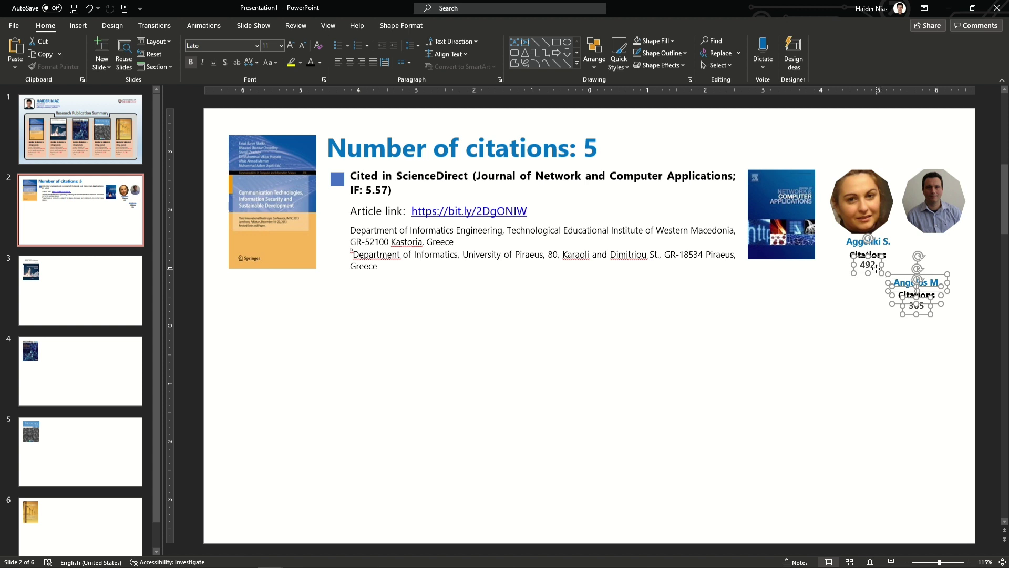
{"action": "left_click_drag", "start_coordinate": [921, 288], "coordinate": [945, 244]}
{"action": "left_click", "coordinate": [800, 279]}
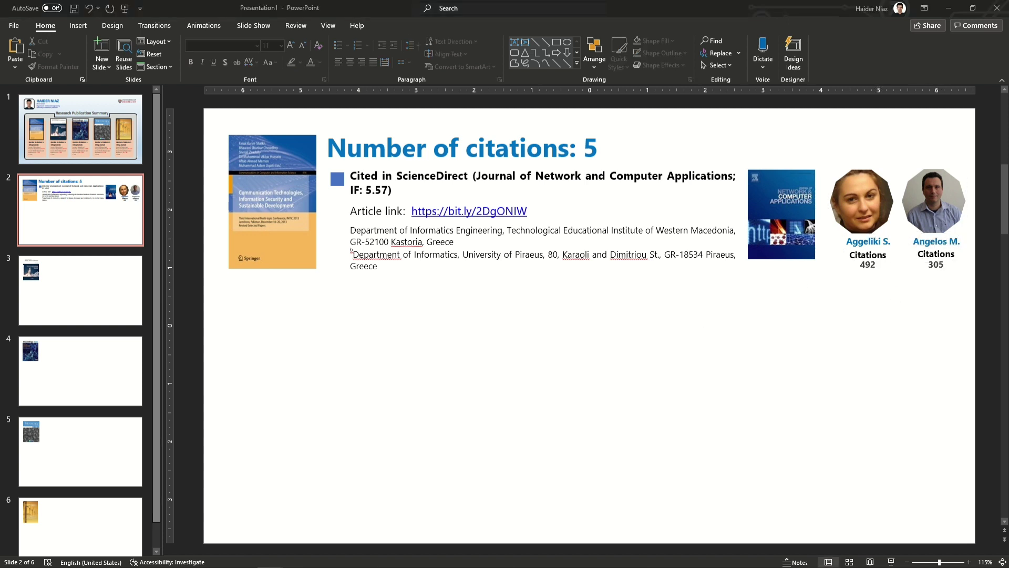
{"action": "type", "text": "Well-Known Scholars"}
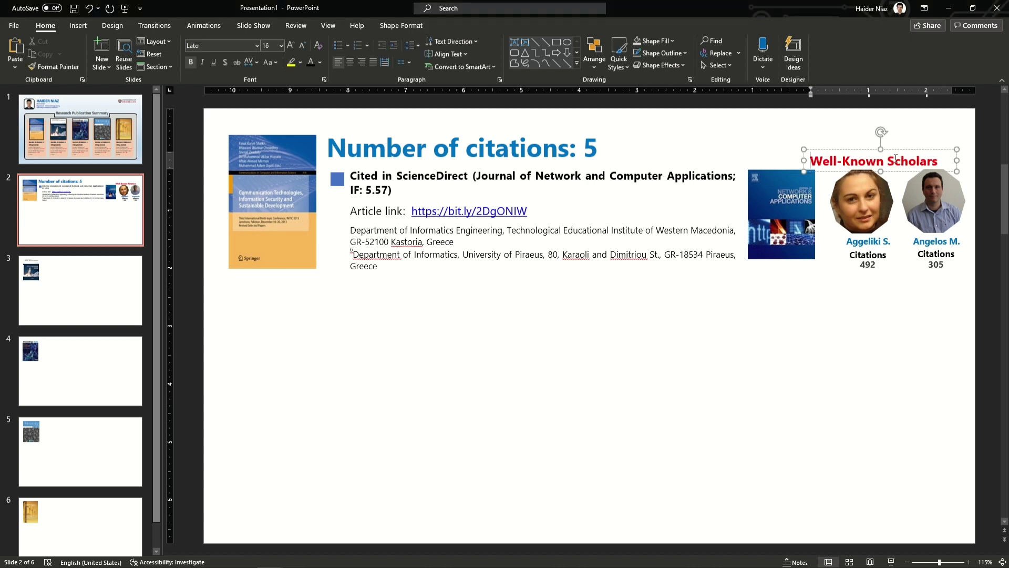
Step: Place the heading above the photos and duplicate the whole citation-and-scholars block below it
{"action": "left_click_drag", "start_coordinate": [903, 144], "coordinate": [919, 143]}
{"action": "left_click_drag", "start_coordinate": [994, 297], "coordinate": [828, 138]}
{"action": "left_click_drag", "start_coordinate": [990, 304], "coordinate": [312, 151]}
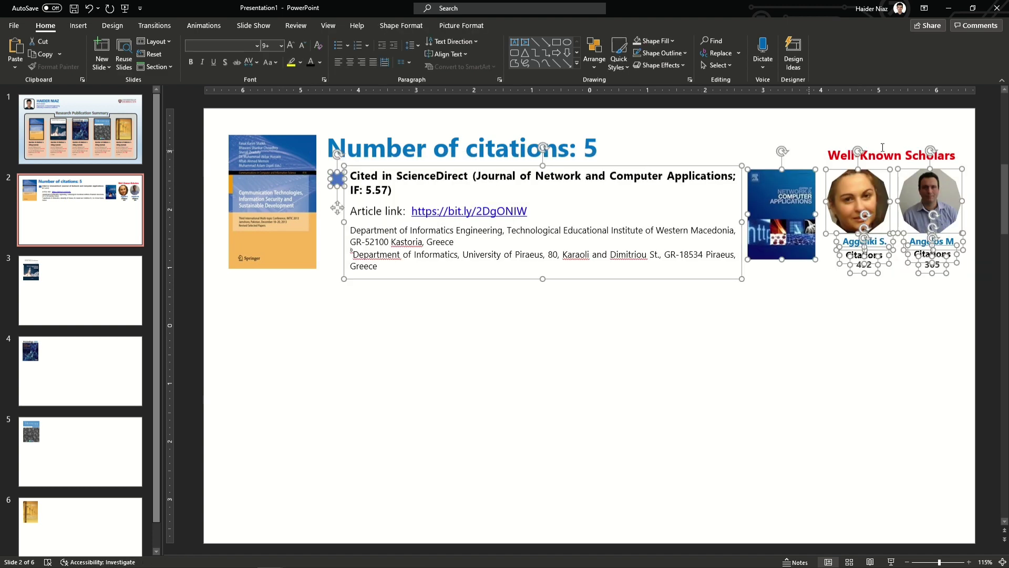
{"action": "left_click", "coordinate": [842, 167], "text": "shift"}
{"action": "key", "text": "ctrl+d"}
{"action": "left_click_drag", "start_coordinate": [637, 288], "coordinate": [614, 540]}
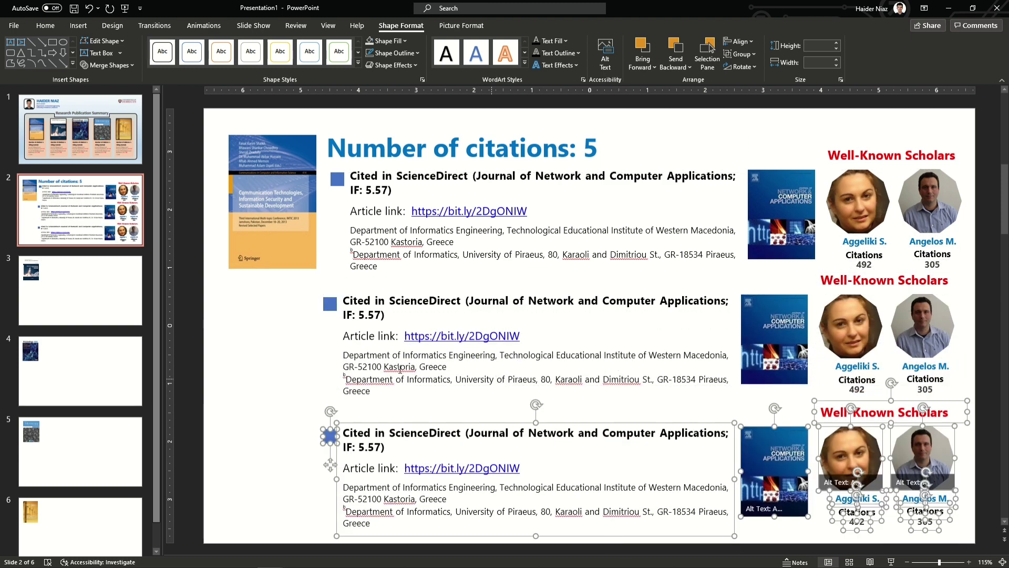
{"action": "left_click", "coordinate": [747, 411]}
Step: Copy every object on slide 2 and paste them onto slide 3
{"action": "left_click_drag", "start_coordinate": [986, 545], "coordinate": [319, 105]}
{"action": "key", "text": "ctrl+c"}
{"action": "left_click", "coordinate": [81, 273]}
{"action": "key", "text": "ctrl+v"}
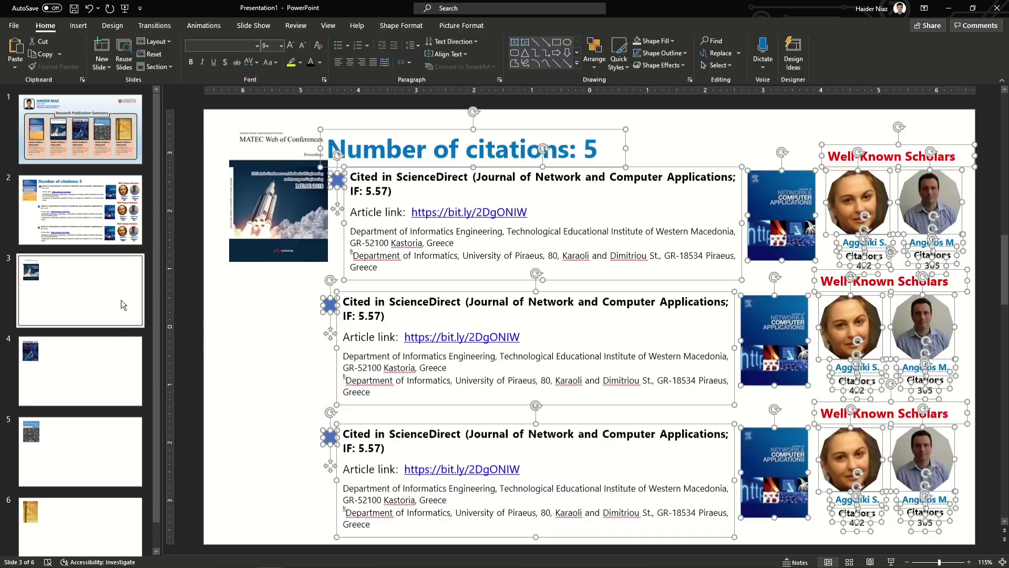
Step: Go to the summary slide and move the journal-cover note slightly lower
{"action": "left_click", "coordinate": [285, 204]}
{"action": "left_click", "coordinate": [120, 361]}
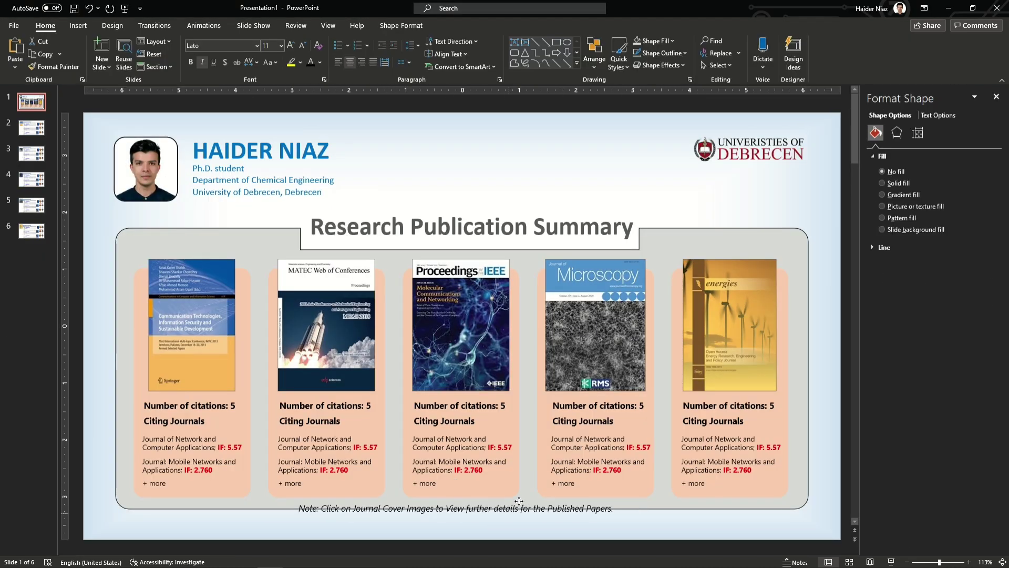
{"action": "left_click_drag", "start_coordinate": [519, 499], "coordinate": [522, 510]}
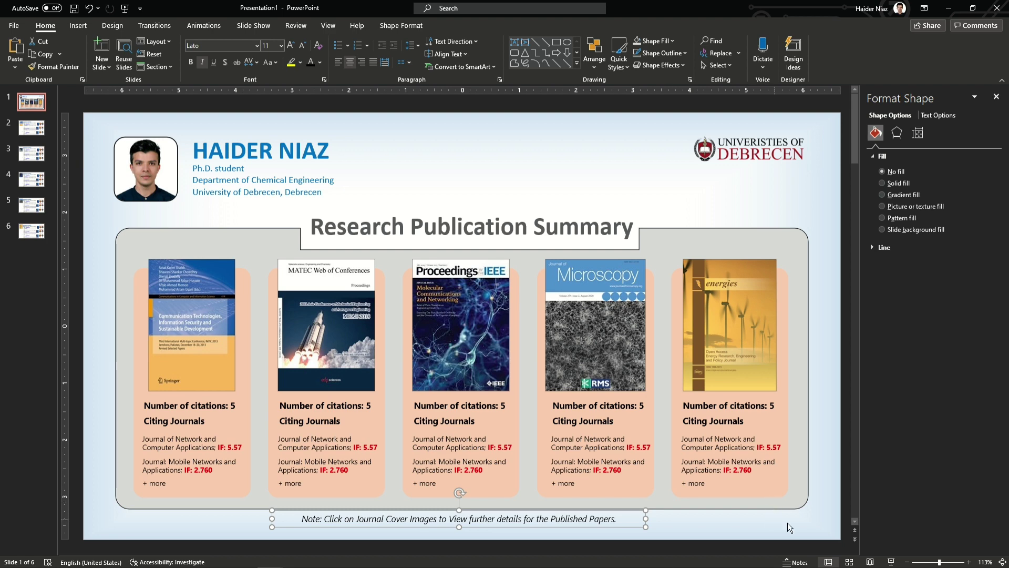